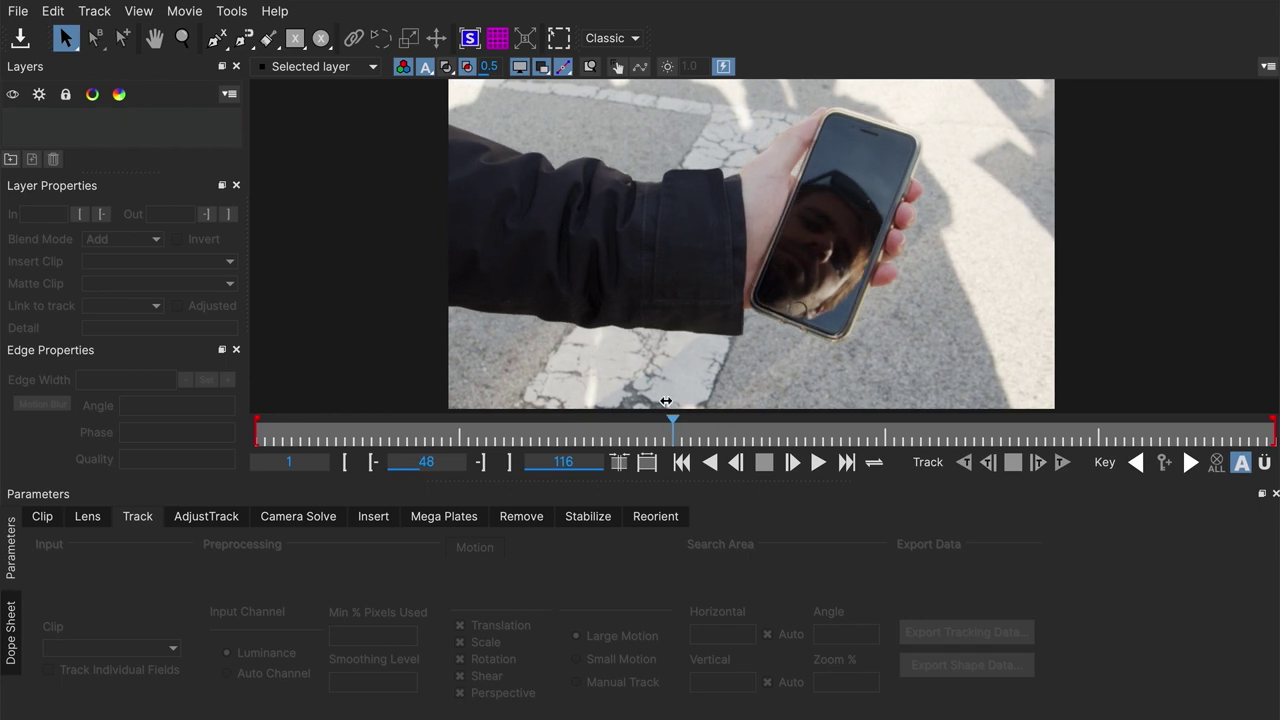
# Draw a closed X-spline around the outer edges of the phone at frame 47 and fit its corner points to the phone.
pyautogui.press('x')
pyautogui.moveTo(783, 253); pyautogui.dragTo(706, 273)
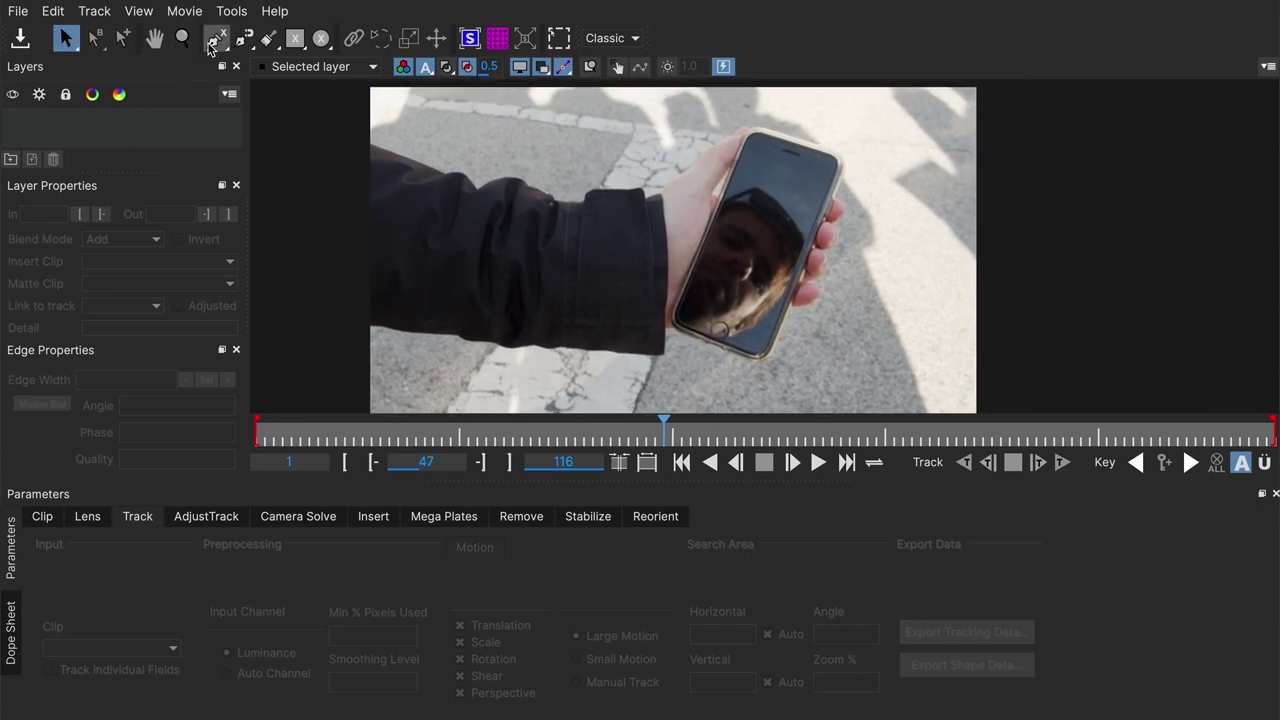
pyautogui.click(217, 38)
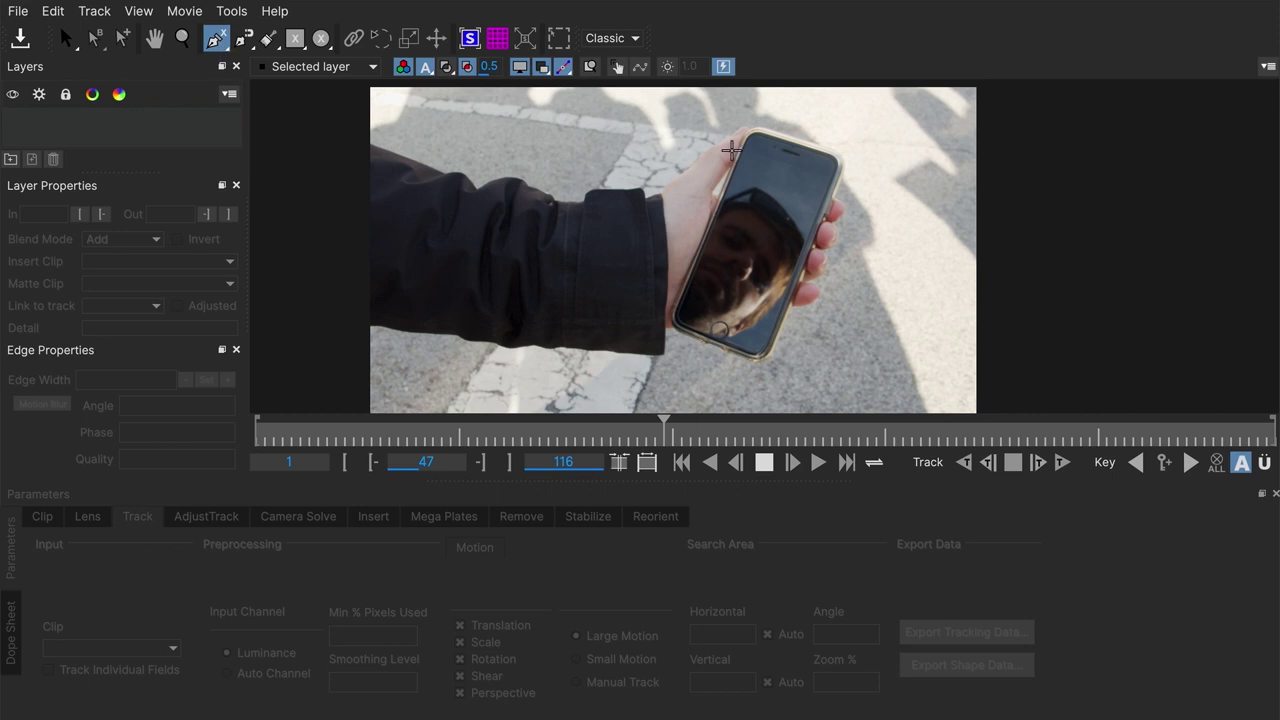
pyautogui.click(740, 121)
pyautogui.click(658, 323)
pyautogui.click(780, 371)
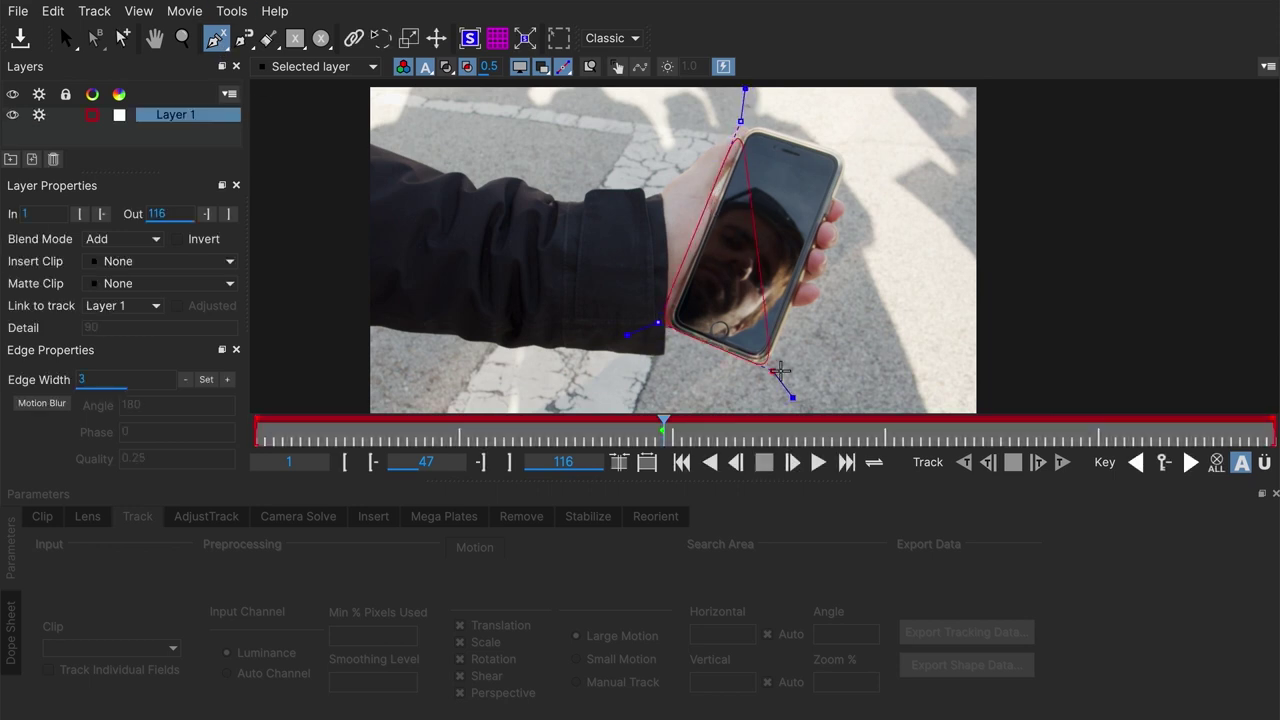
pyautogui.click(855, 155)
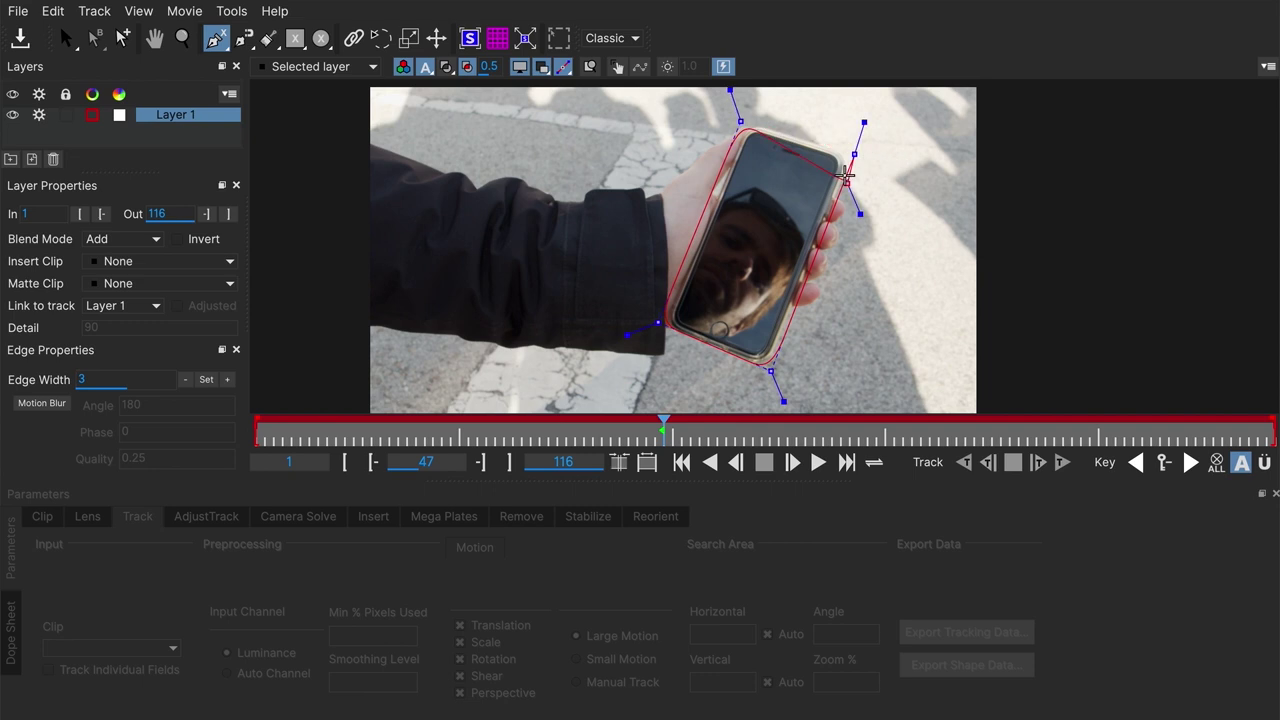
pyautogui.rightClick(846, 176)
pyautogui.moveTo(742, 116); pyautogui.dragTo(743, 112)
pyautogui.moveTo(851, 151); pyautogui.dragTo(854, 151)
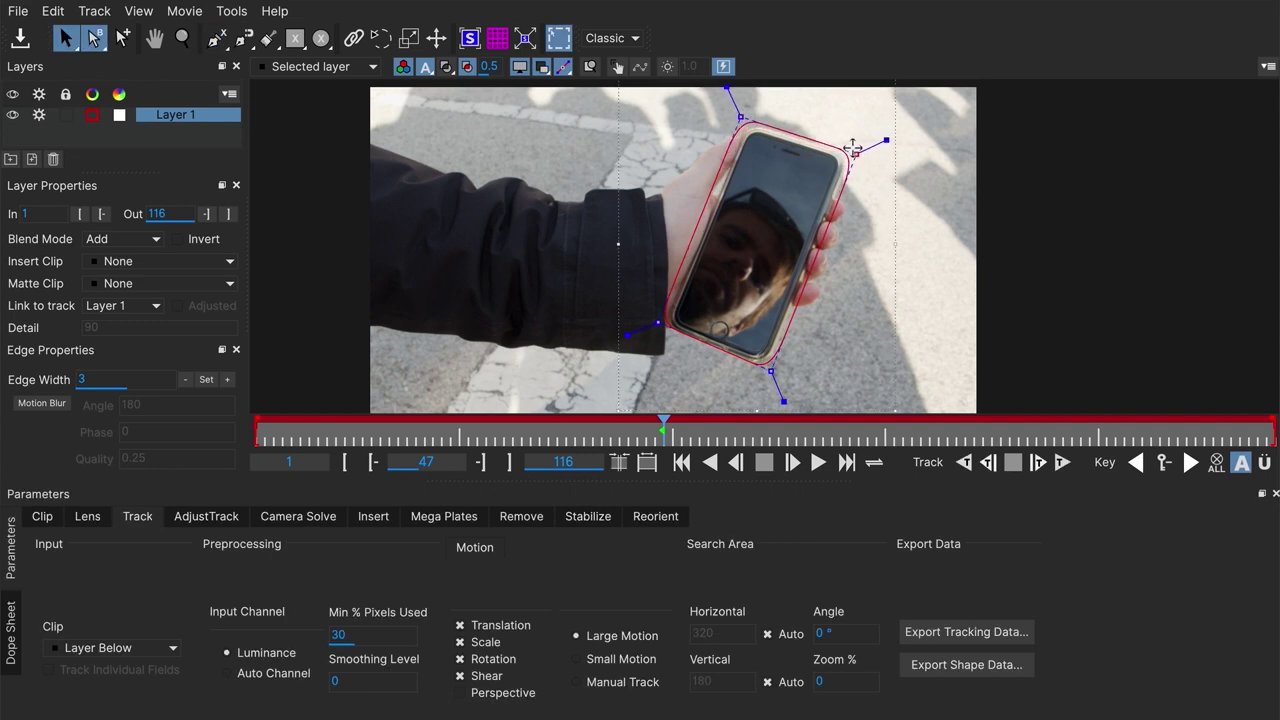
pyautogui.moveTo(658, 322); pyautogui.dragTo(656, 324)
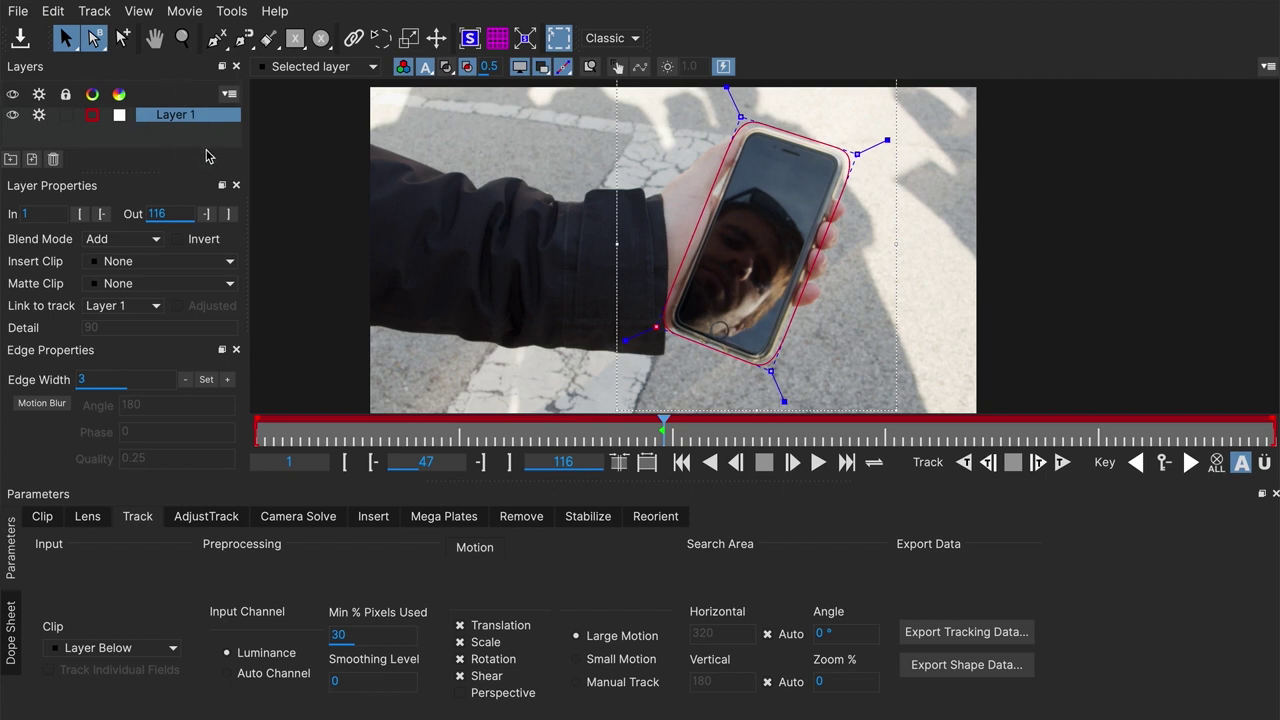
# Add an inner X-spline to Layer 1 that cuts out the phone's reflective screen while leaving the home button area included.
pyautogui.click(222, 42)
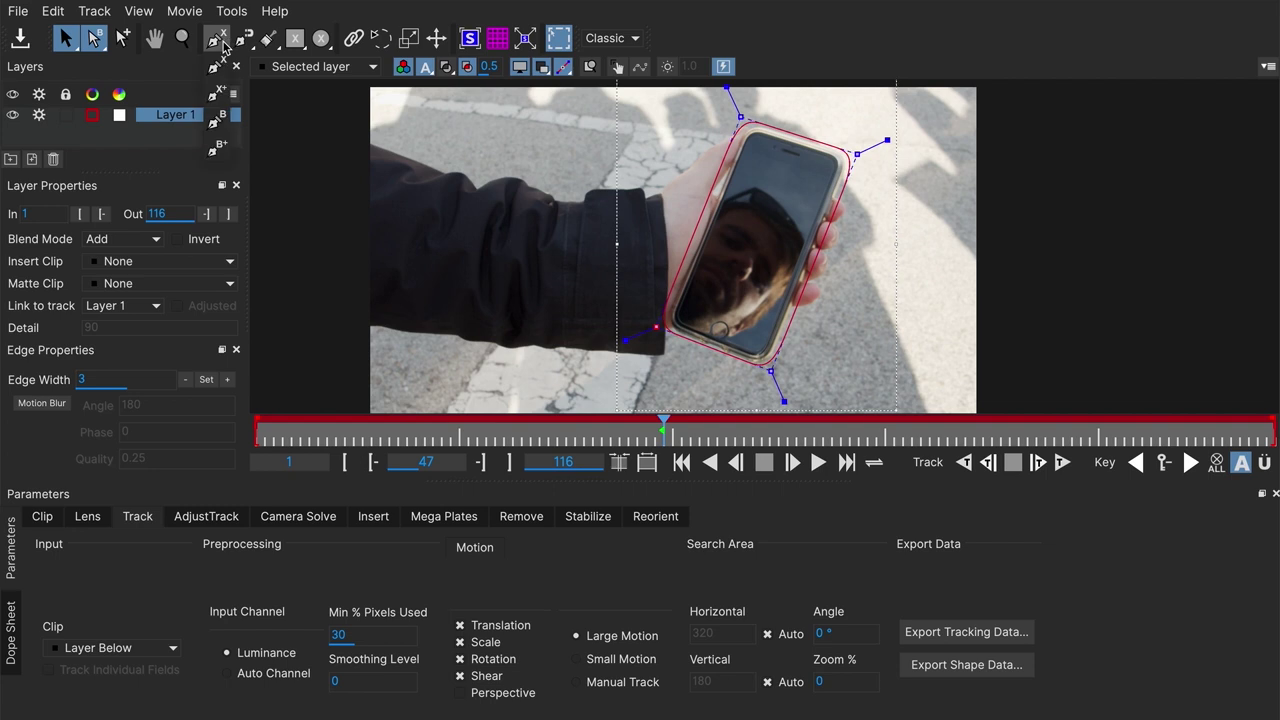
pyautogui.click(227, 94)
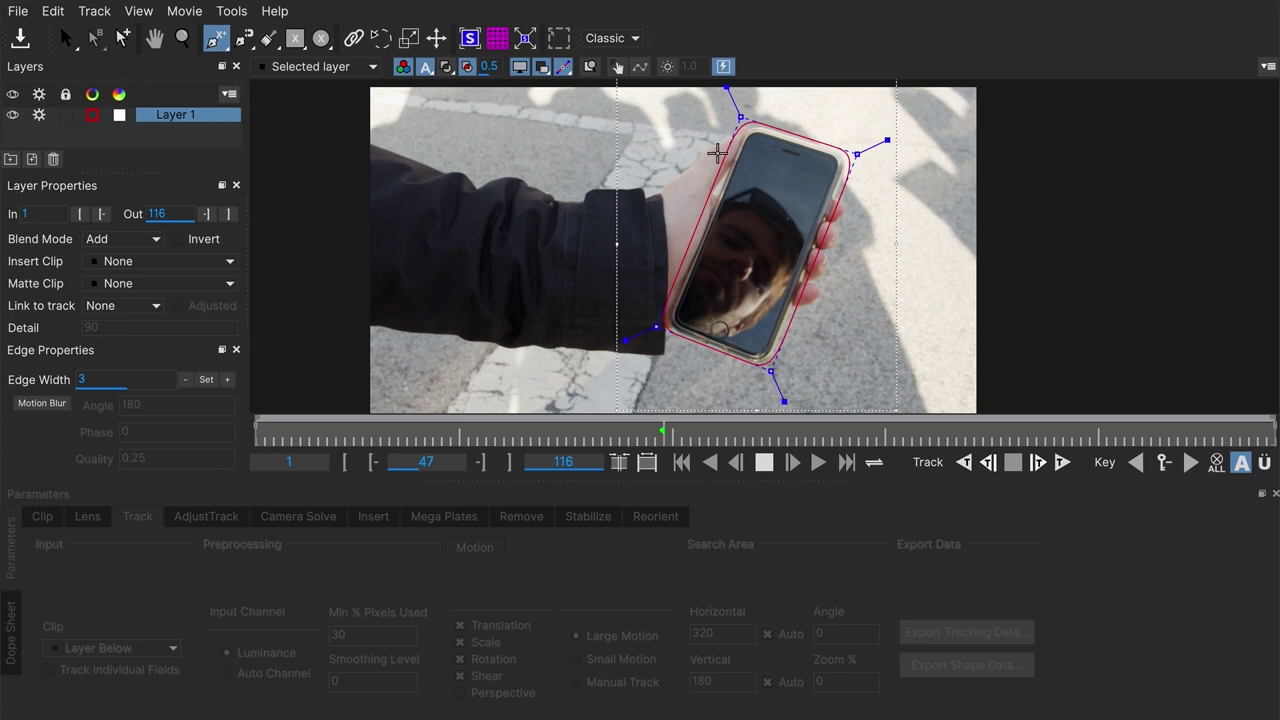
pyautogui.click(750, 147)
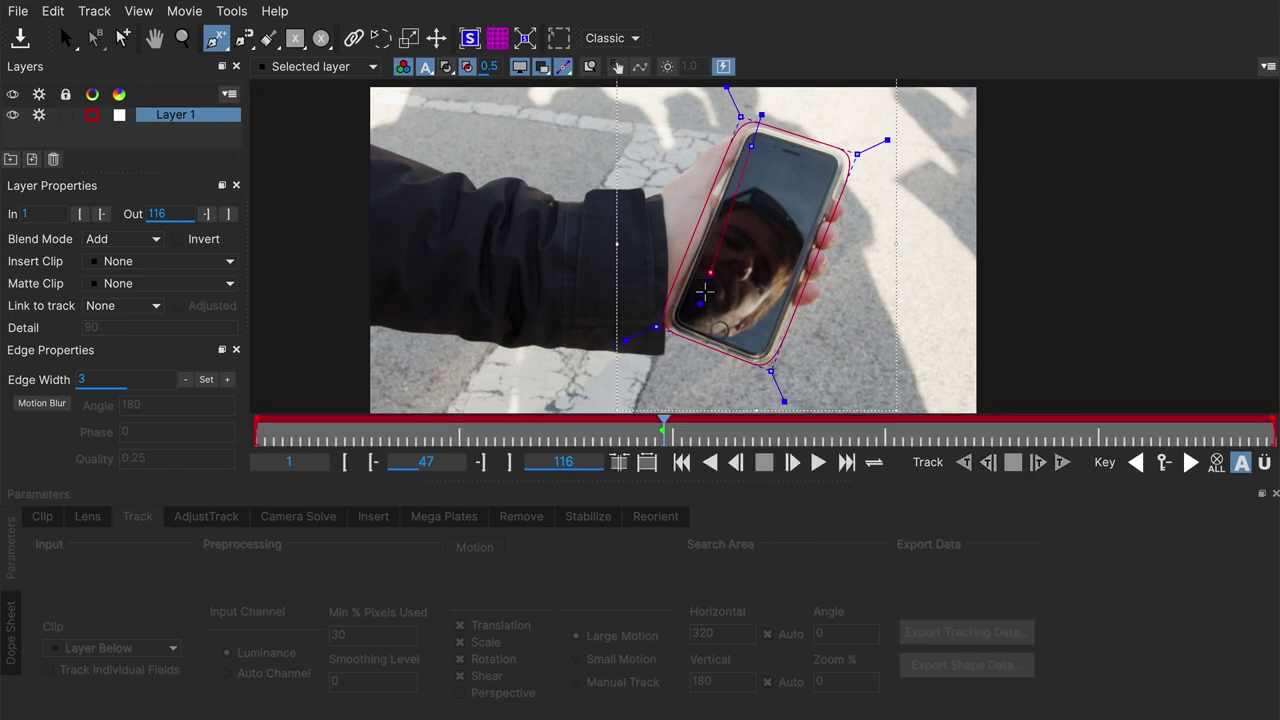
pyautogui.click(707, 322)
pyautogui.click(757, 345)
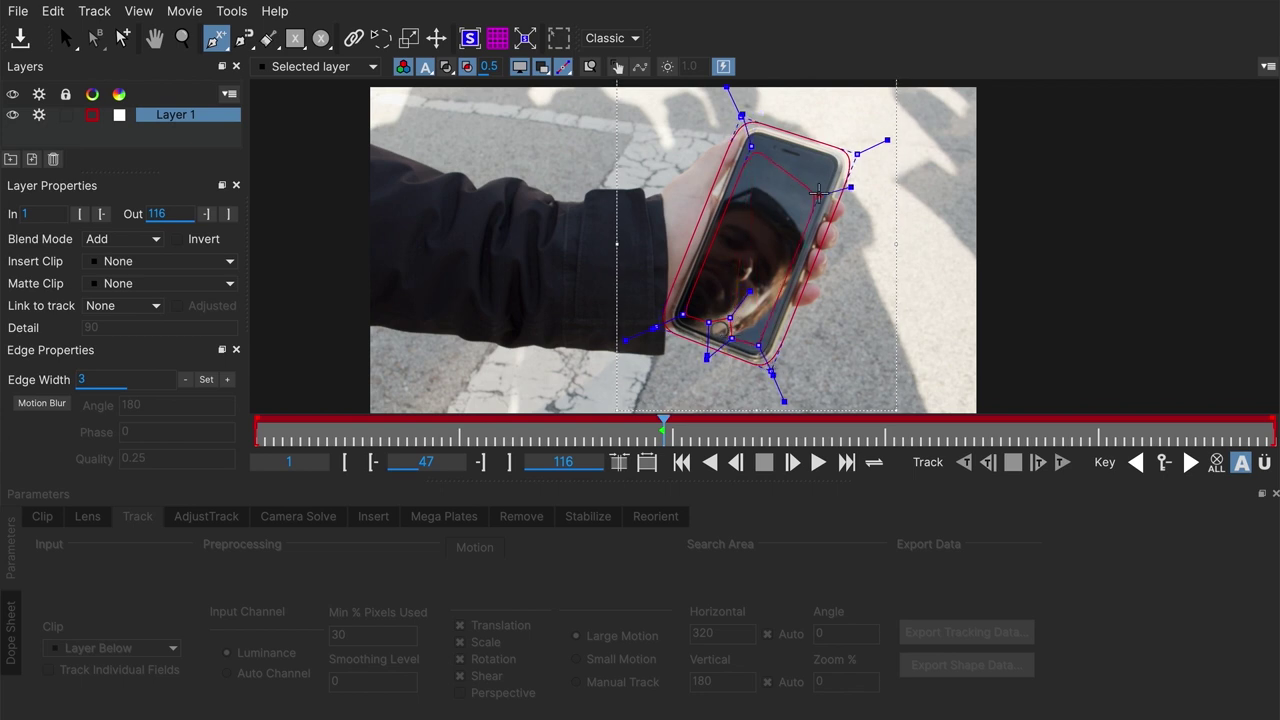
pyautogui.rightClick(815, 167)
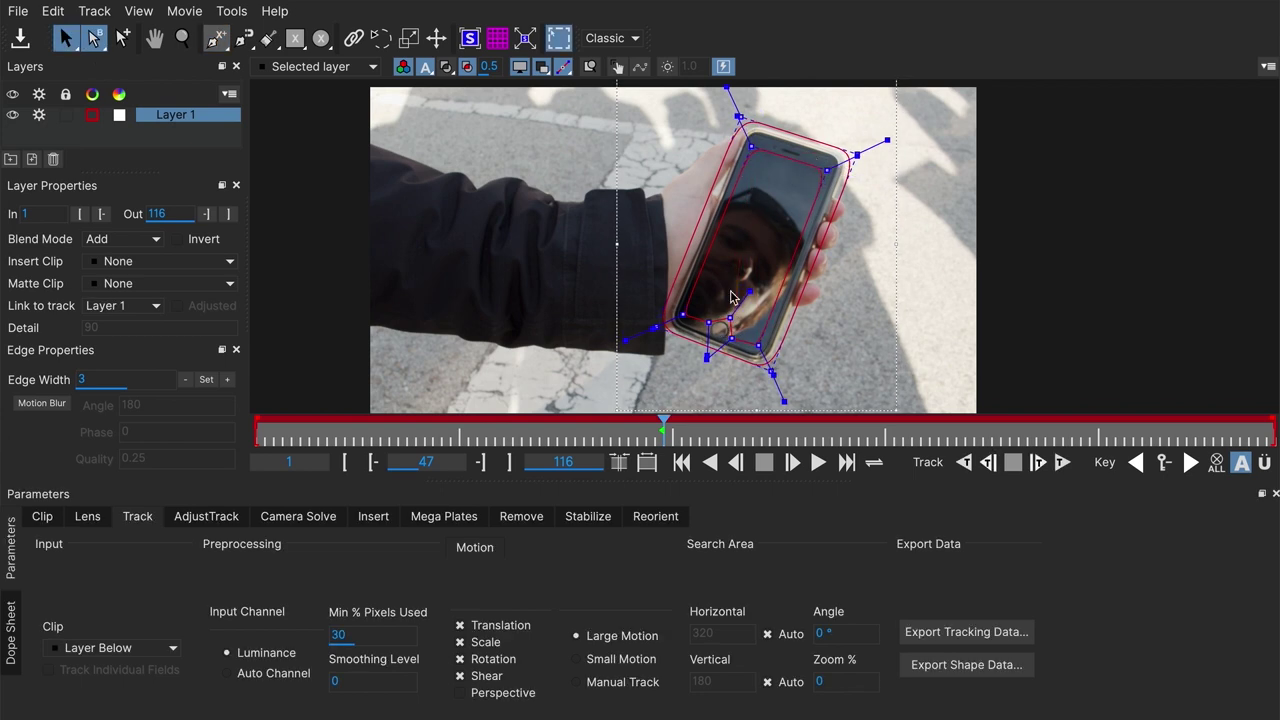
pyautogui.moveTo(750, 291); pyautogui.dragTo(708, 324)
pyautogui.moveTo(727, 317); pyautogui.dragTo(734, 337)
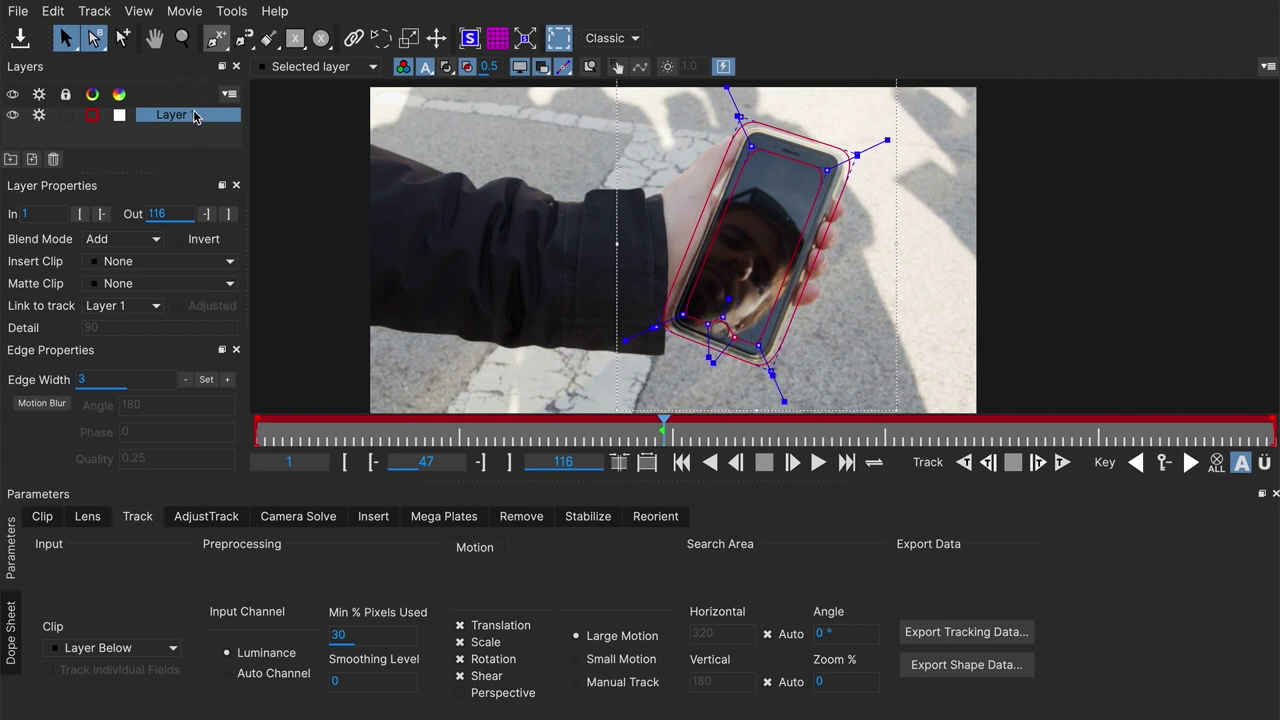
pyautogui.click(226, 40)
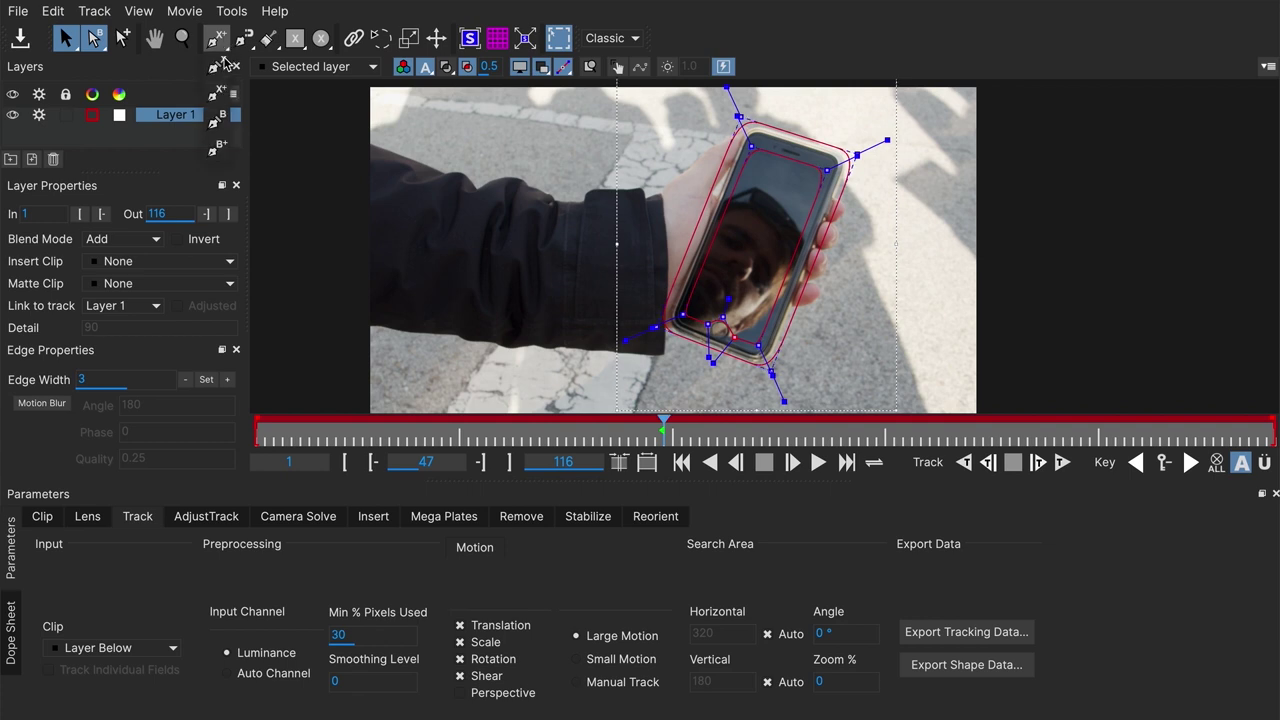
pyautogui.click(223, 65)
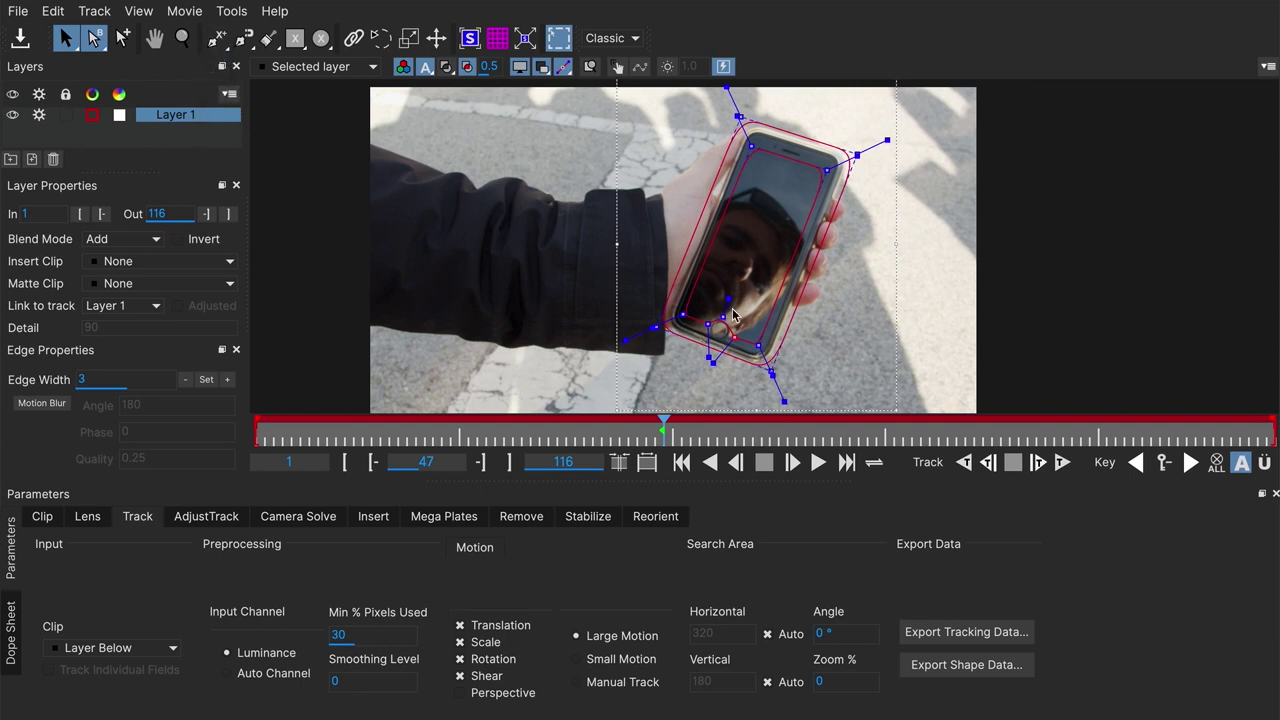
pyautogui.click(447, 68)
pyautogui.click(447, 68)
pyautogui.click(447, 68)
pyautogui.click(447, 68)
pyautogui.click(447, 68)
pyautogui.click(447, 68)
pyautogui.click(447, 68)
pyautogui.click(448, 67)
pyautogui.click(448, 66)
pyautogui.click(448, 67)
# Enable Perspective motion for Layer 1's track and set Min % Pixels Used to 60.
pyautogui.click(484, 696)
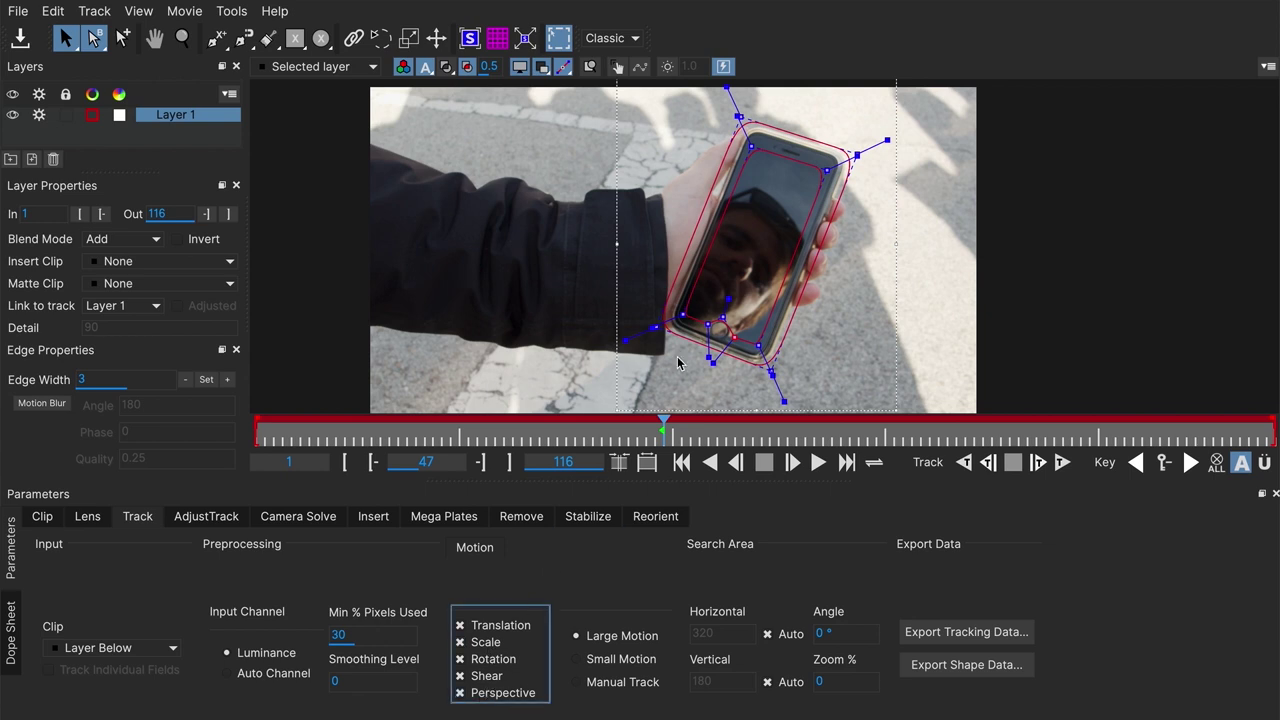
pyautogui.doubleClick(388, 636)
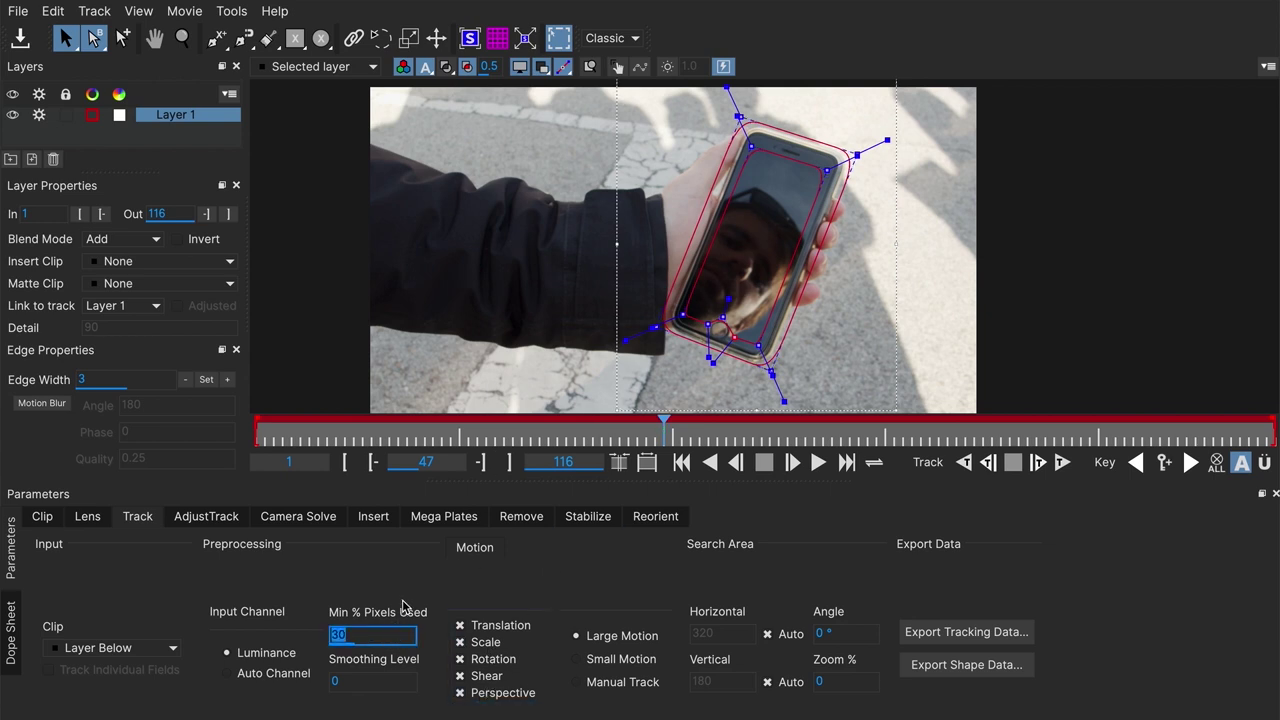
pyautogui.press('Tab')
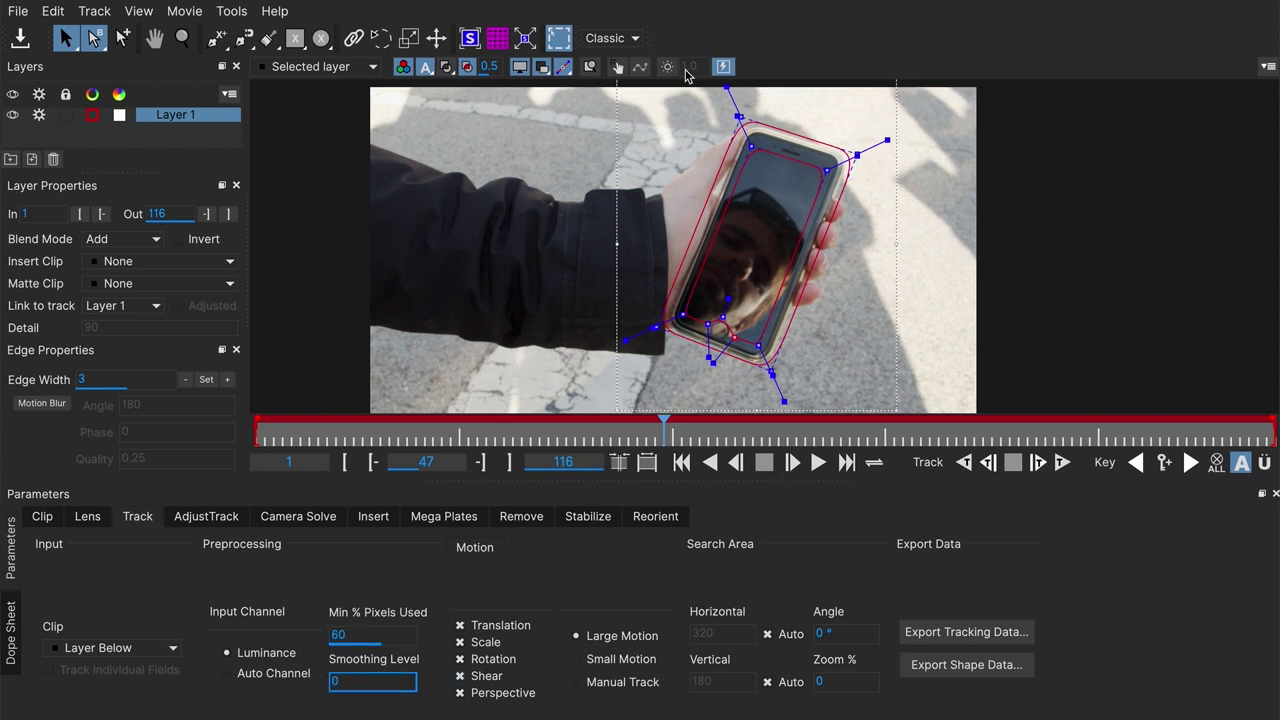
# Show the planar surface, fit its four corners to the corners of the phone, and display the grid.
pyautogui.click(469, 38)
pyautogui.moveTo(680, 143); pyautogui.dragTo(745, 126)
pyautogui.moveTo(833, 145); pyautogui.dragTo(848, 153)
pyautogui.moveTo(675, 343); pyautogui.dragTo(667, 323)
pyautogui.moveTo(830, 340); pyautogui.dragTo(764, 362)
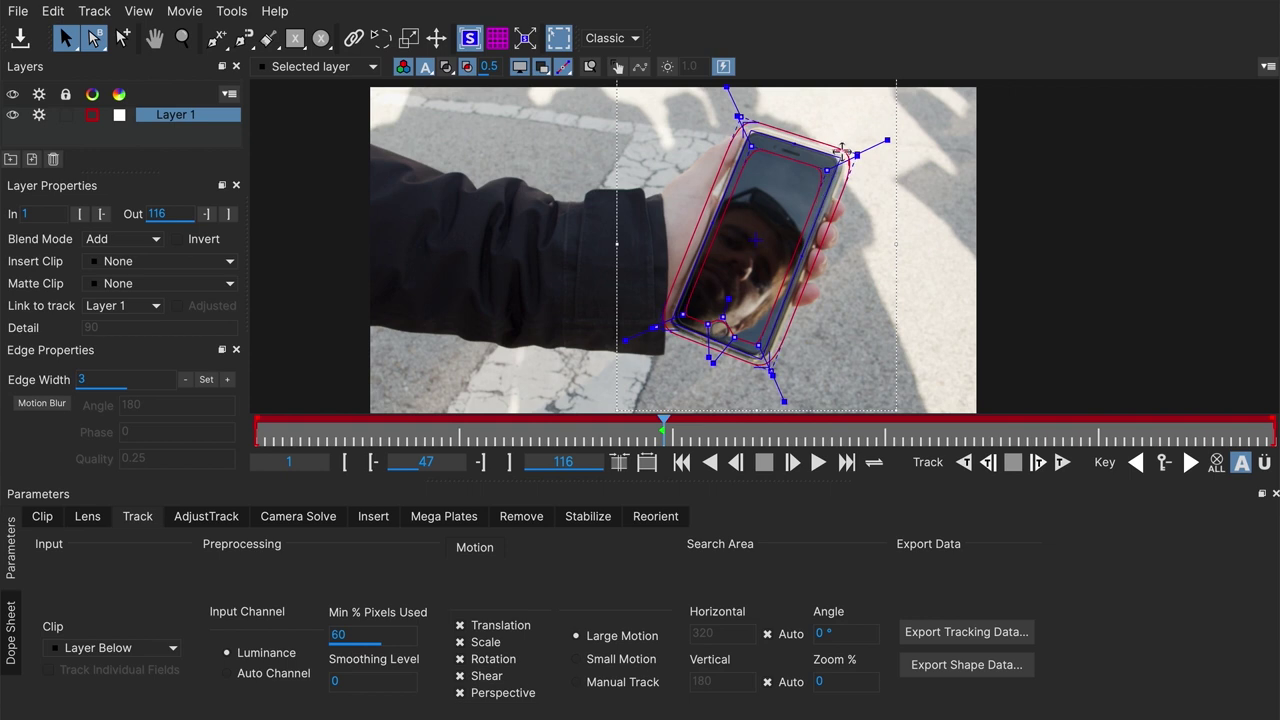
pyautogui.click(500, 42)
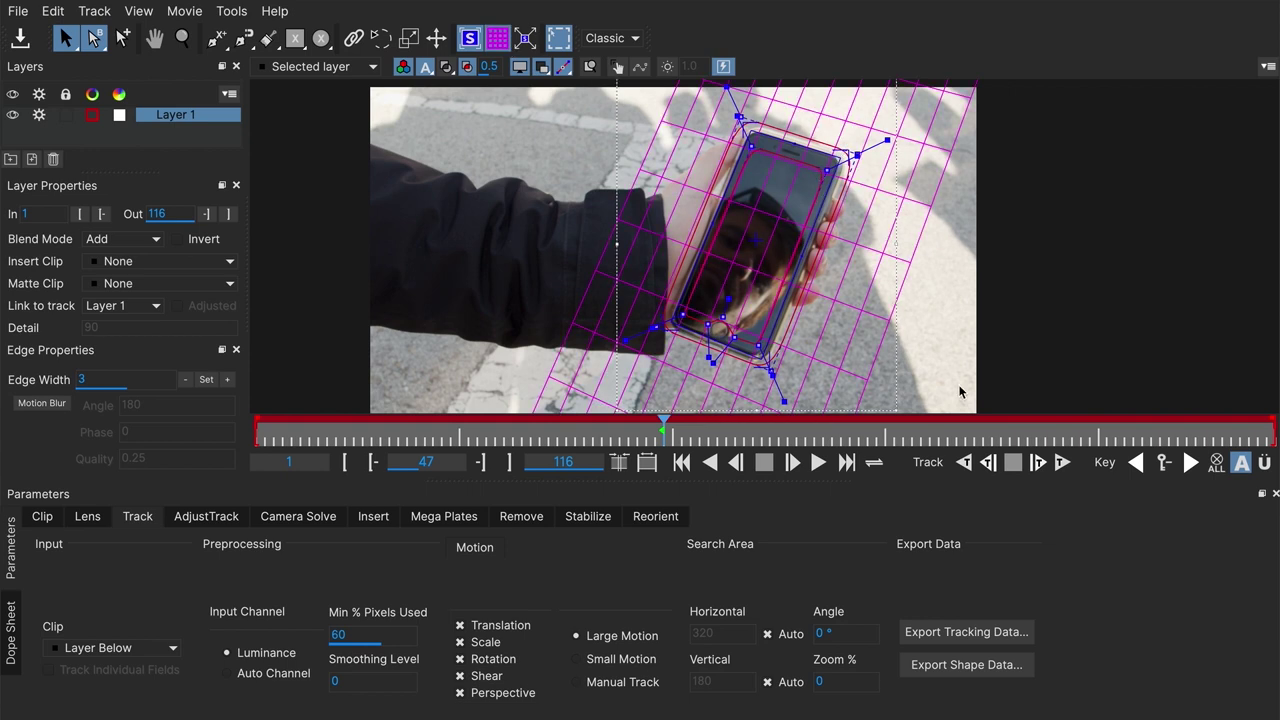
# Track Layer 1 forward from frame 47, and track it backward from frame 47 to the start of the clip.
pyautogui.click(1062, 463)
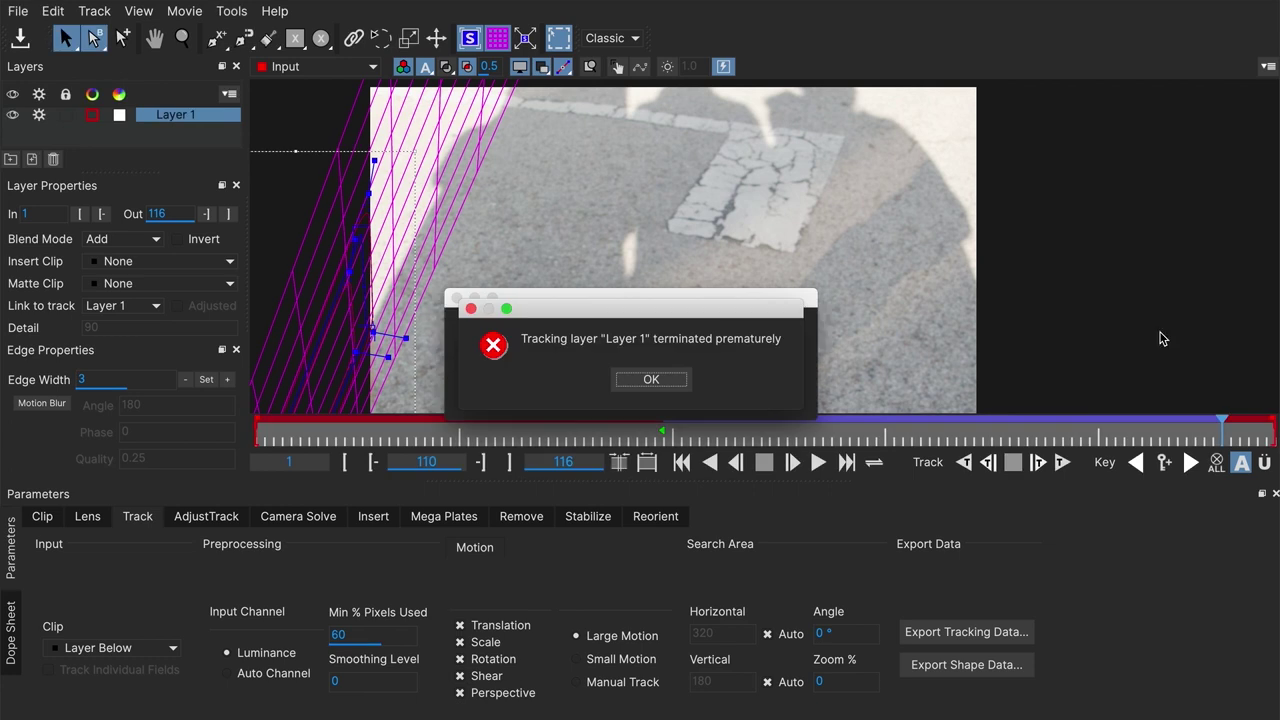
pyautogui.click(655, 379)
pyautogui.click(676, 390)
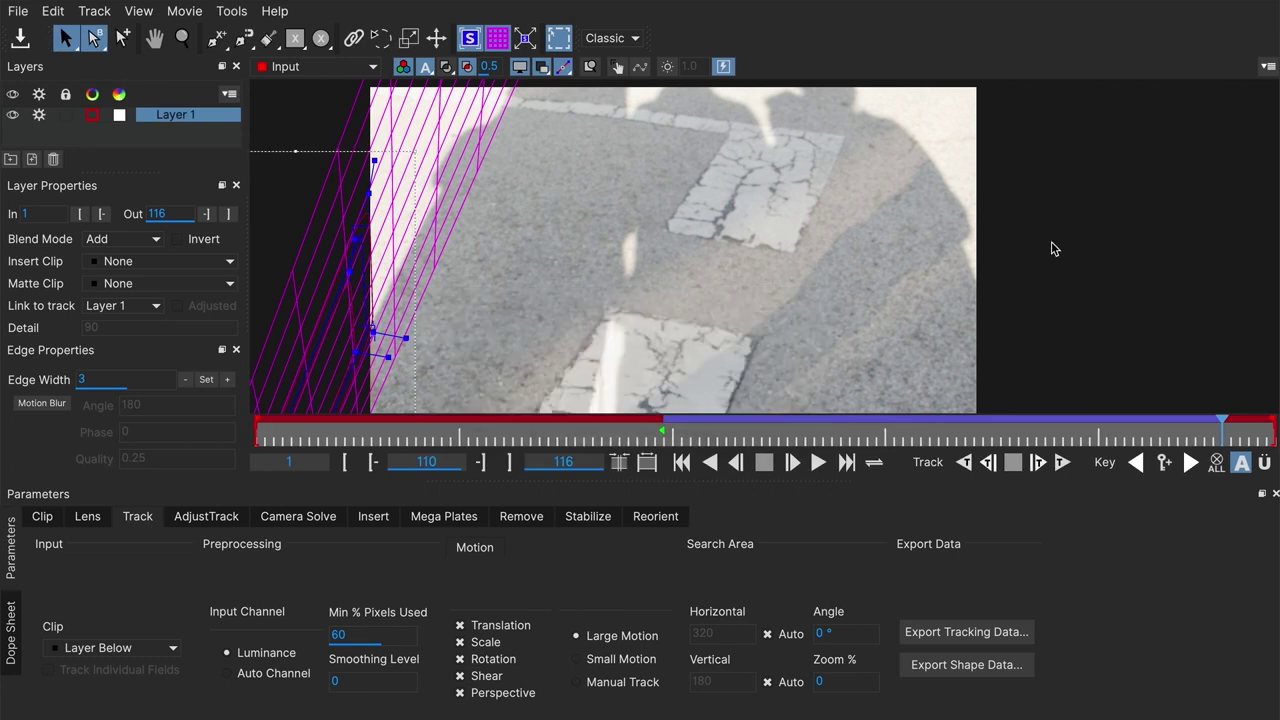
pyautogui.moveTo(1230, 436); pyautogui.dragTo(654, 443)
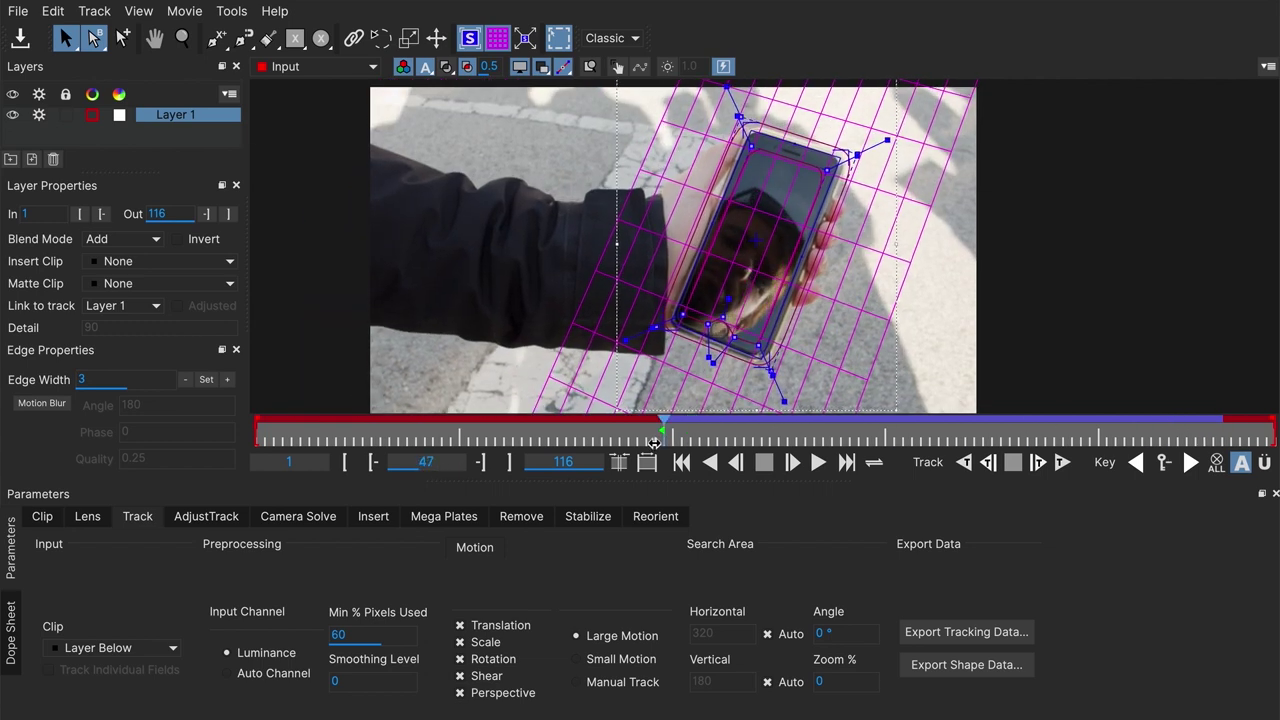
pyautogui.click(968, 463)
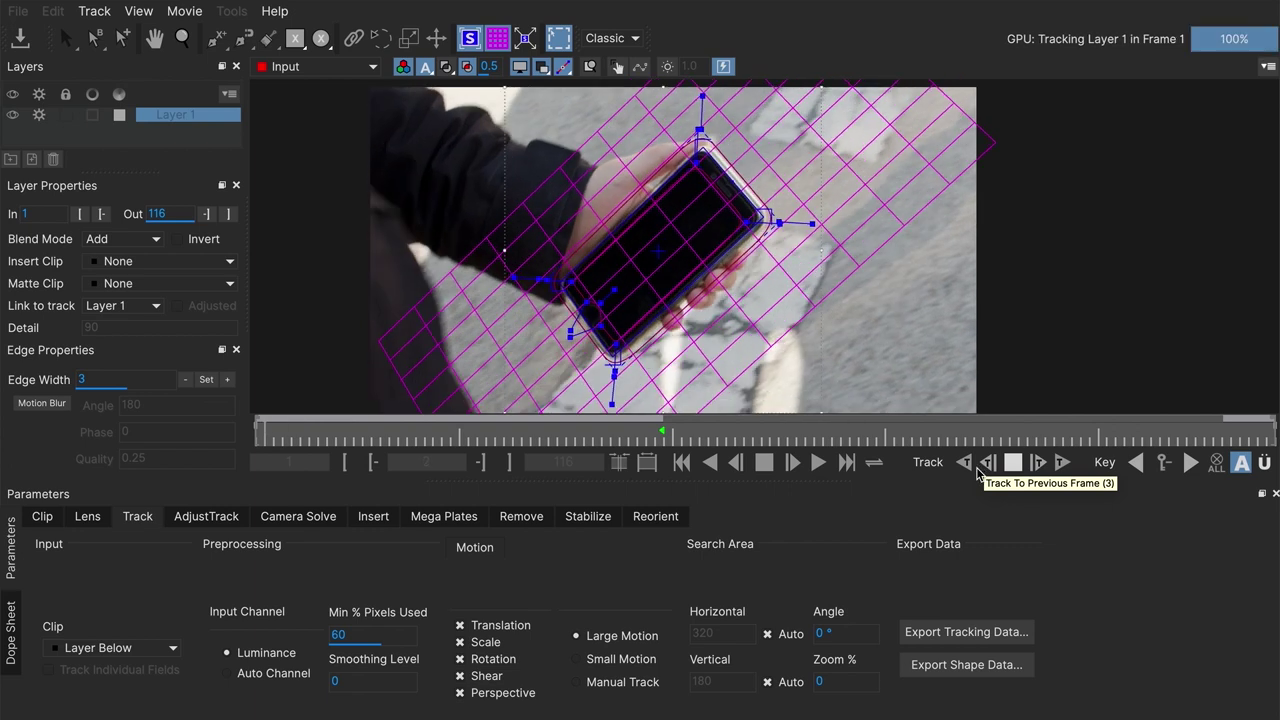
# Check the track where the phone leaves the image and delete Layer 1's keyframes after frame 107 in the Dope Sheet.
pyautogui.moveTo(378, 433); pyautogui.dragTo(1192, 422)
pyautogui.moveTo(667, 288); pyautogui.dragTo(801, 230, button='middle')
pyautogui.press('Right')
pyautogui.press('Left')
pyautogui.press('Right')
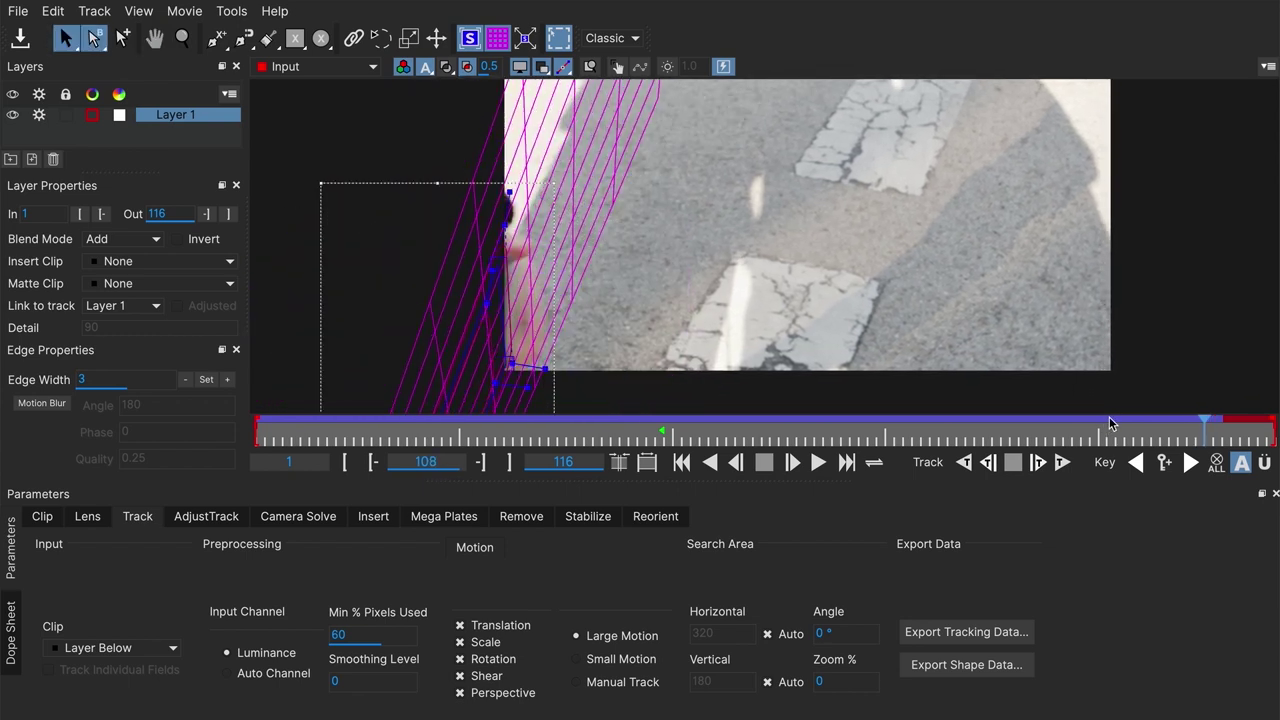
pyautogui.press('Left')
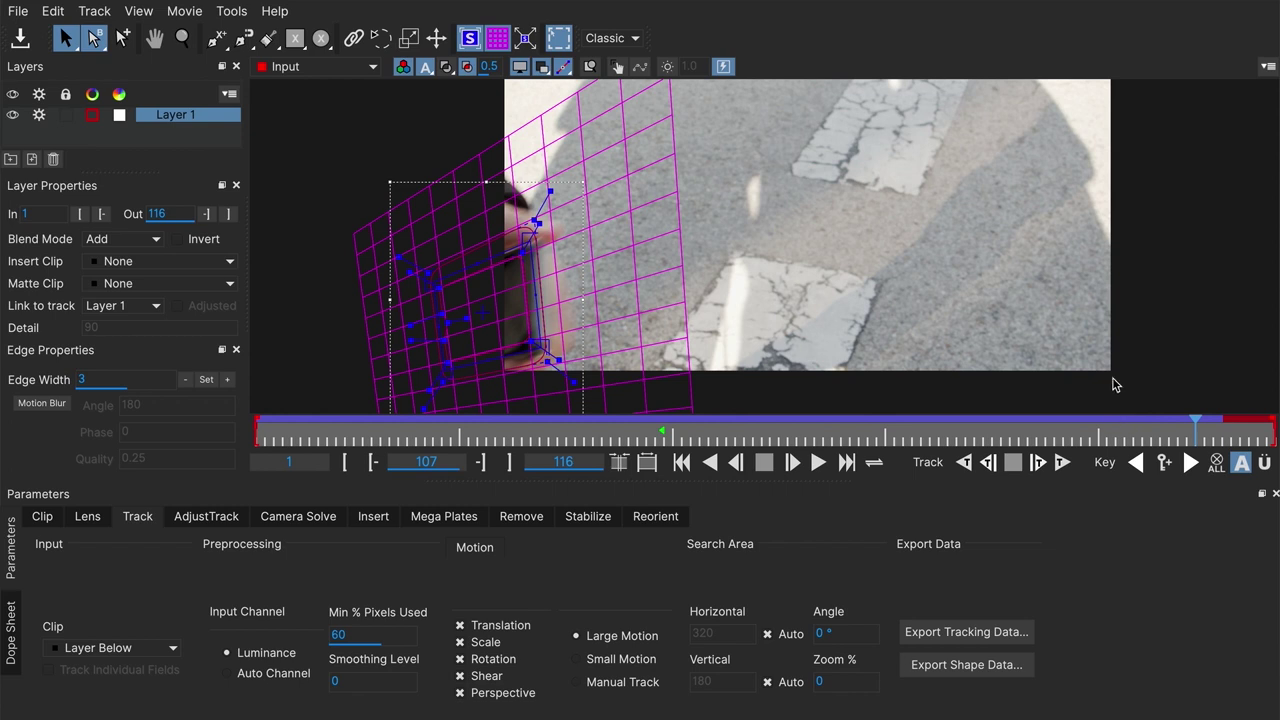
pyautogui.click(14, 614)
pyautogui.moveTo(452, 716); pyautogui.dragTo(1078, 668)
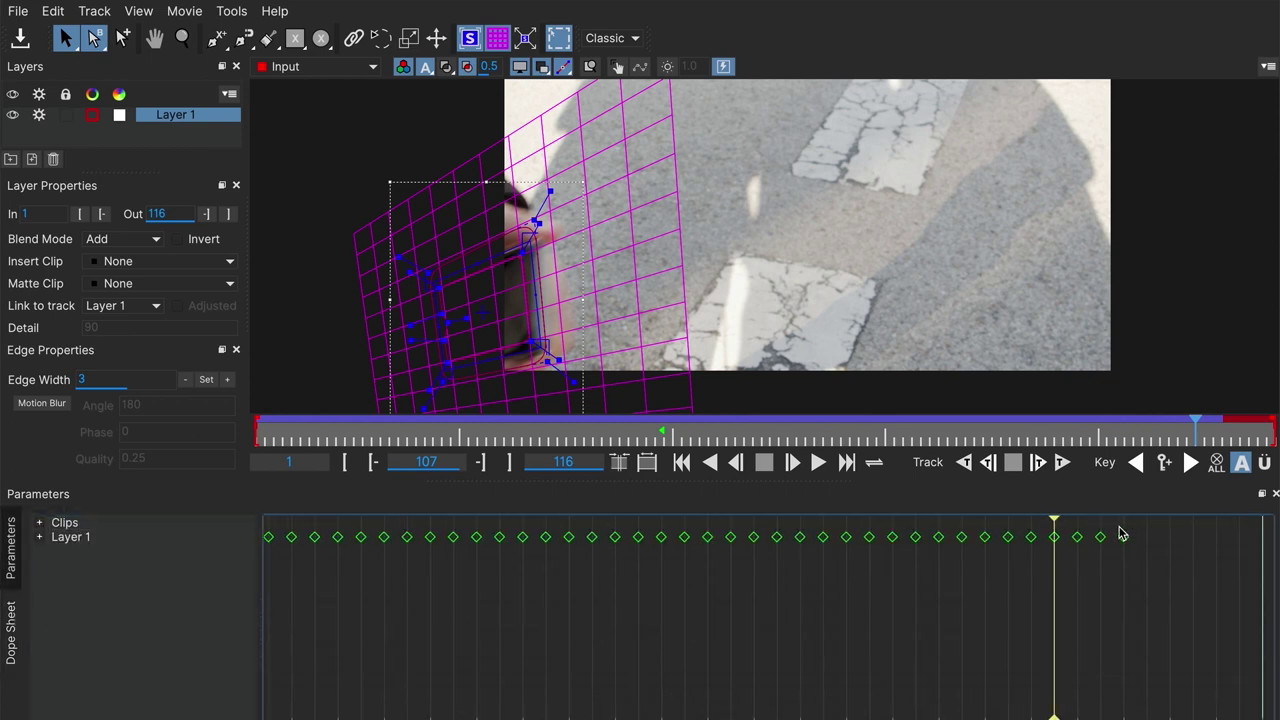
pyautogui.moveTo(1155, 524); pyautogui.dragTo(1069, 569)
pyautogui.press('Delete')
pyautogui.click(12, 556)
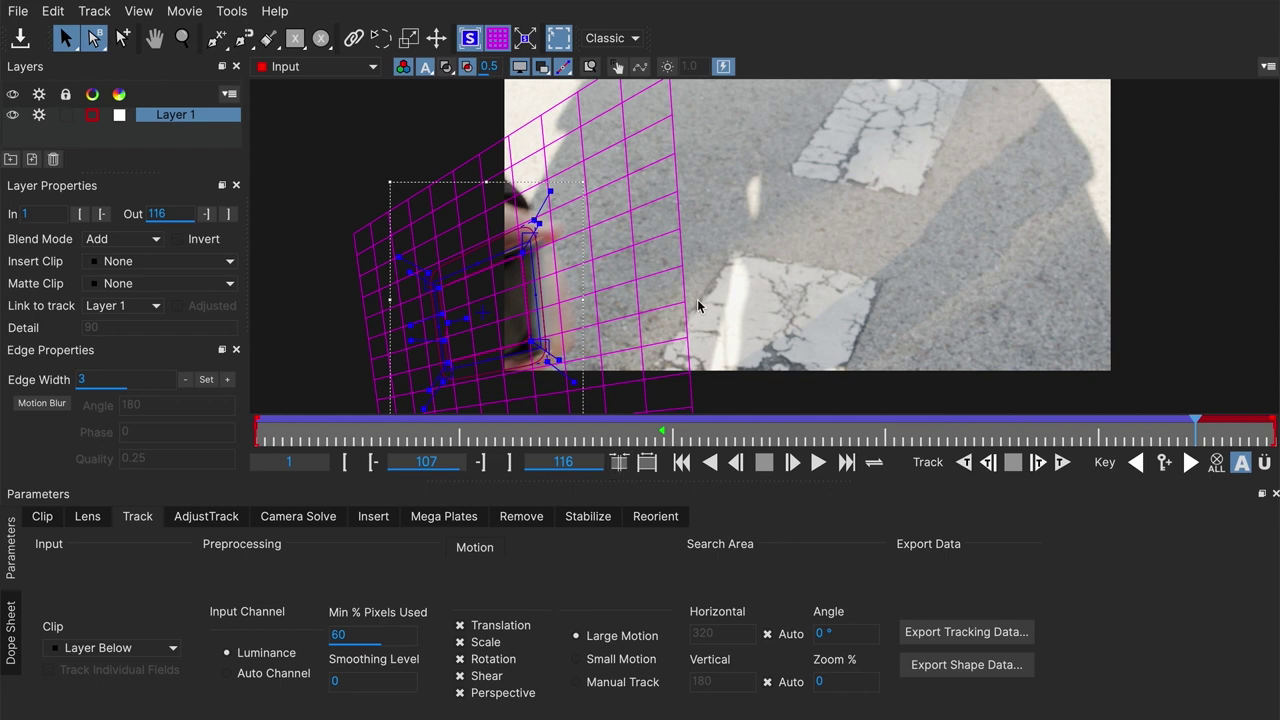
# Switch to Manual Track, move the surface at frame 108 further out of the image following the phone, and extend the track to frame 110.
pyautogui.press('Right')
pyautogui.click(606, 684)
pyautogui.moveTo(483, 316); pyautogui.dragTo(428, 336)
pyautogui.press('Right')
pyautogui.press('Right')
# Go back frame by frame to frame 97, examining how well the surface follows the phone.
pyautogui.press('Left')
pyautogui.press('Left')
pyautogui.press('Left')
pyautogui.press('Left')
pyautogui.press('Left')
pyautogui.press('Left')
pyautogui.press('Left')
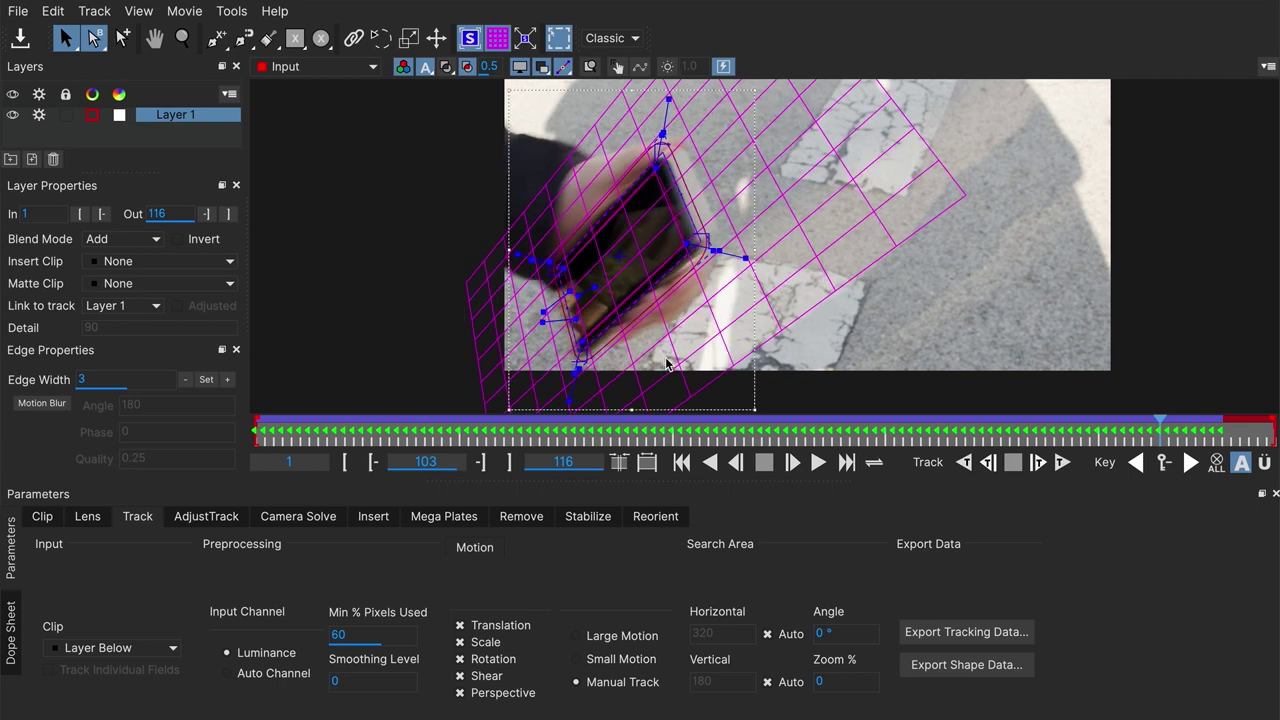
pyautogui.press('Left')
pyautogui.press('Left')
pyautogui.press('Left')
pyautogui.press('Left')
pyautogui.press('Left')
pyautogui.press('Left')
# Set the tracking motion back to Large Motion and play the clip from the first frame to review the track.
pyautogui.click(610, 638)
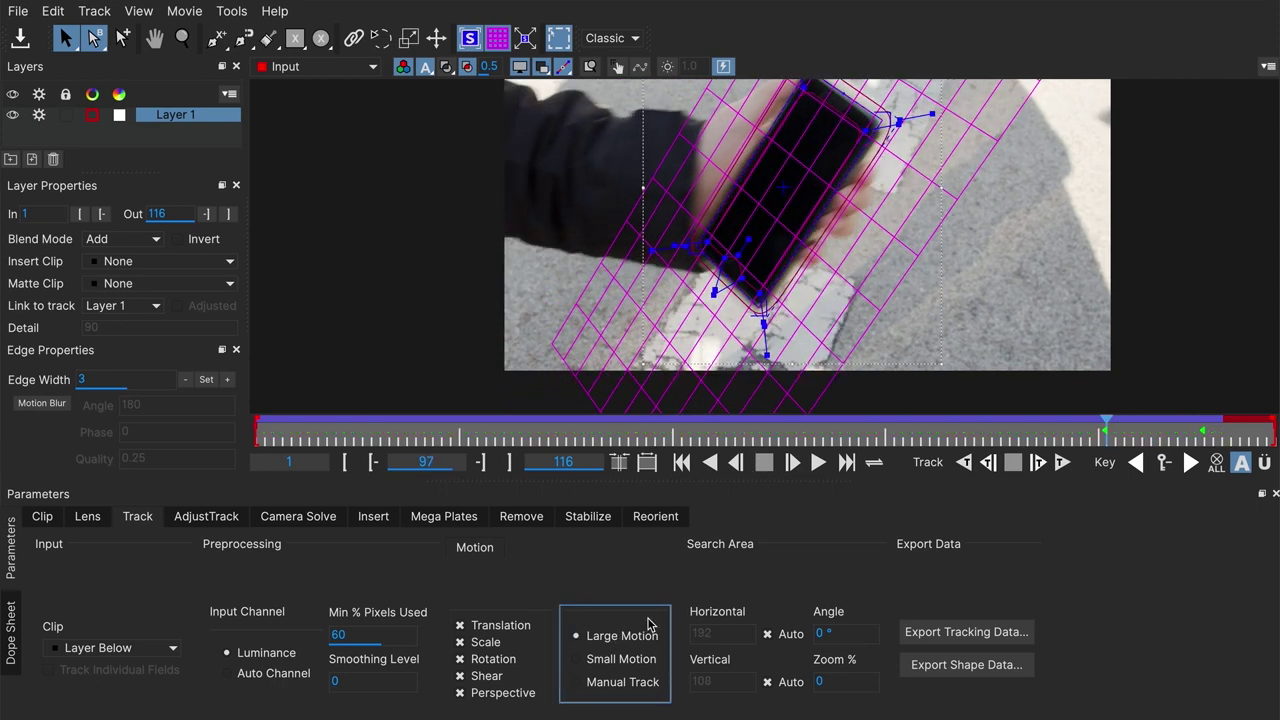
pyautogui.click(681, 462)
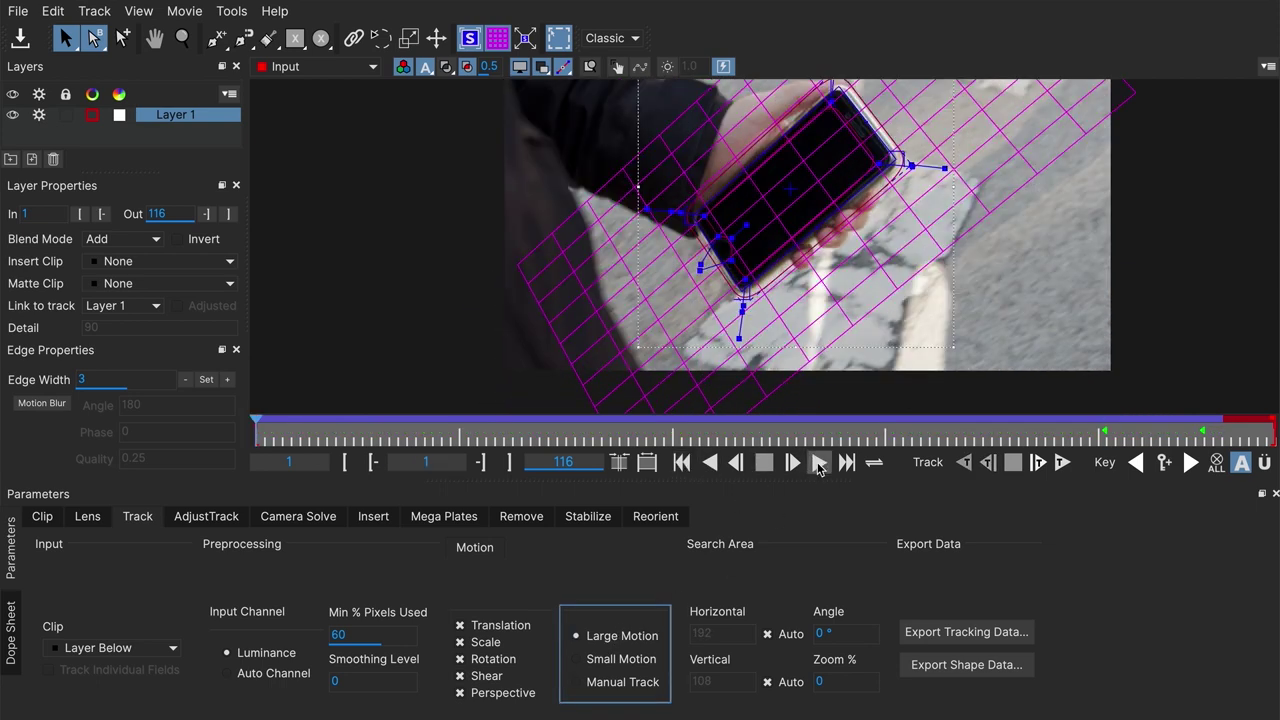
pyautogui.click(818, 462)
pyautogui.click(1127, 404)
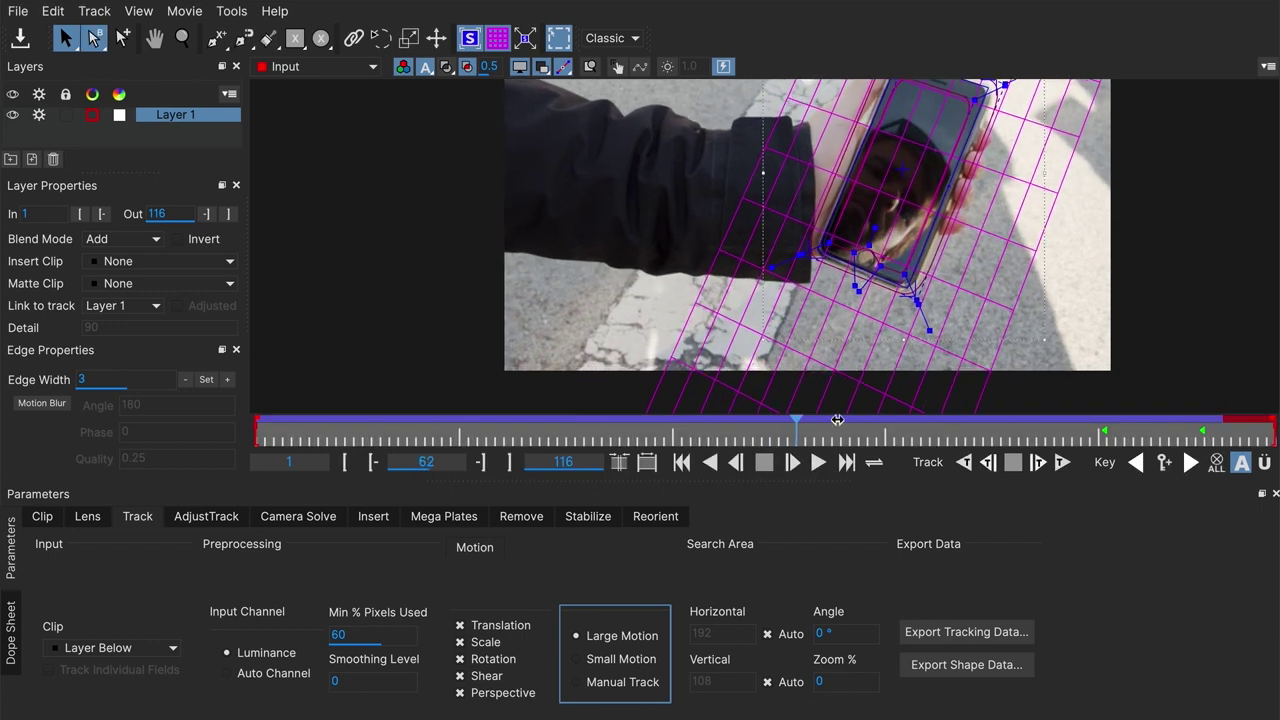
# Go to frame 52 and set Grid8x8 as the insert clip of Layer 1.
pyautogui.moveTo(1127, 404); pyautogui.dragTo(700, 422)
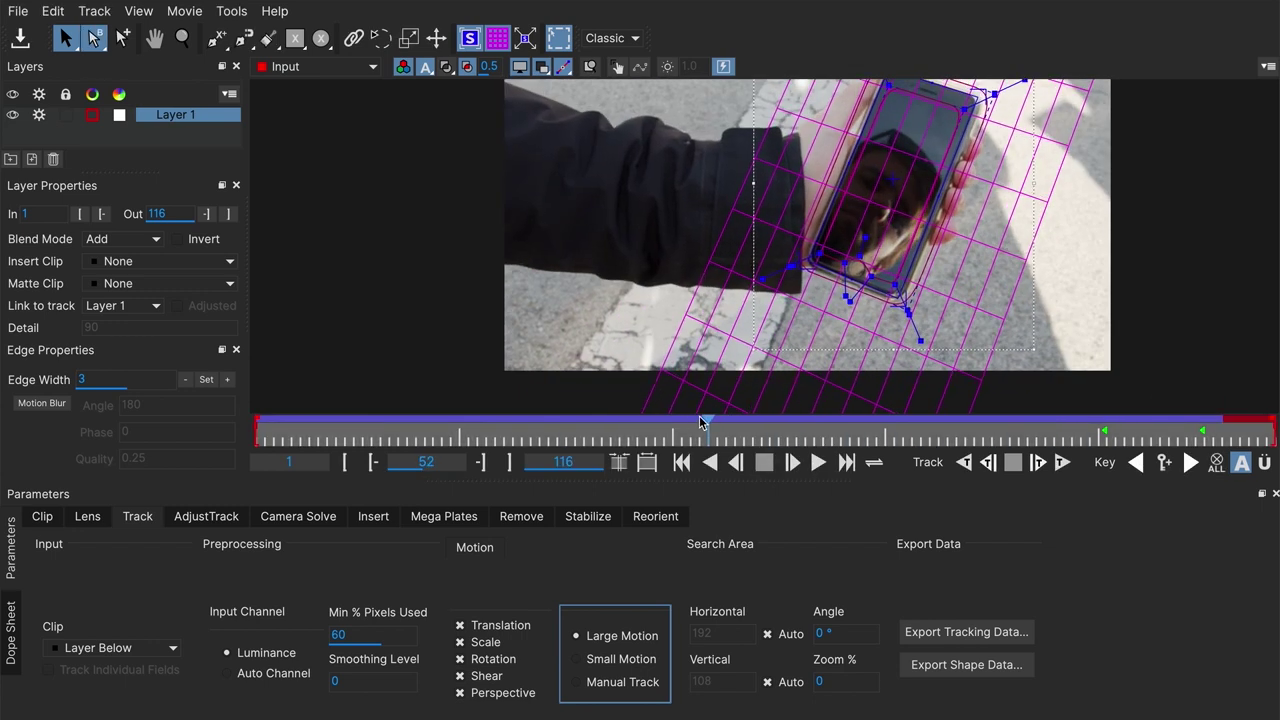
pyautogui.click(176, 259)
pyautogui.click(150, 348)
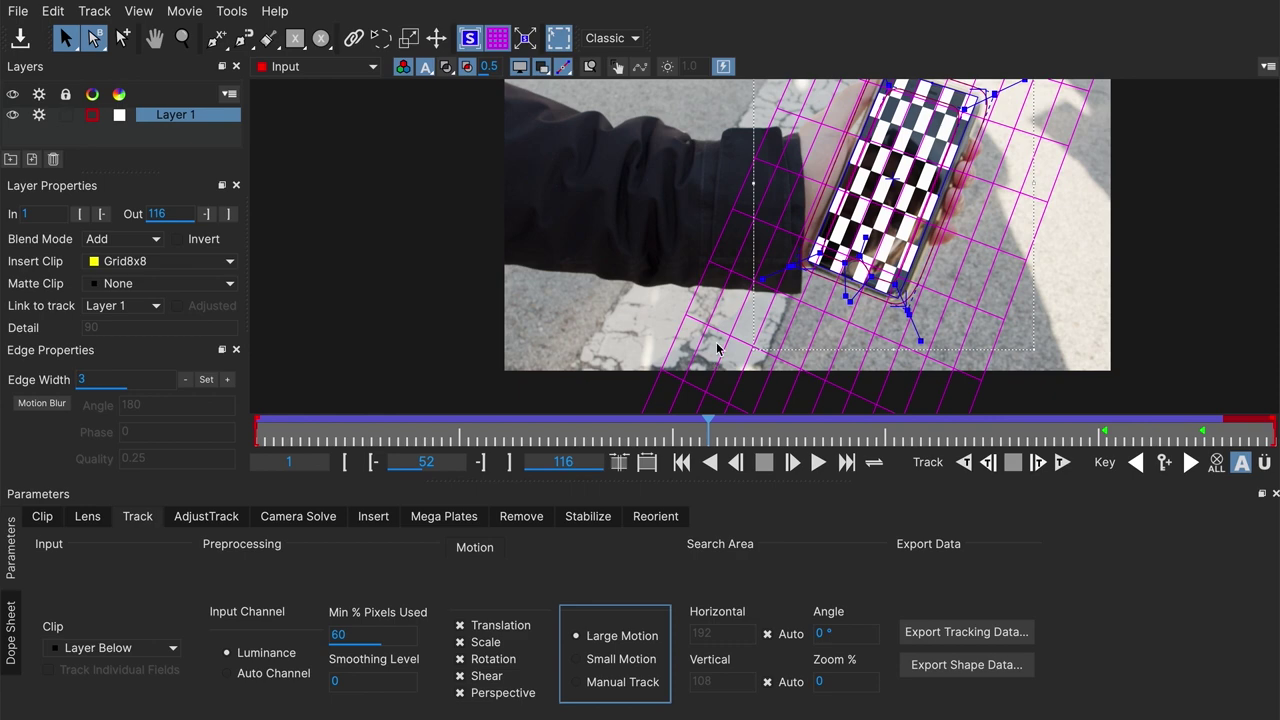
# Play the clip from the first frame to check how the inserted grid sticks to the phone, and return to frame 47.
pyautogui.click(684, 462)
pyautogui.click(814, 464)
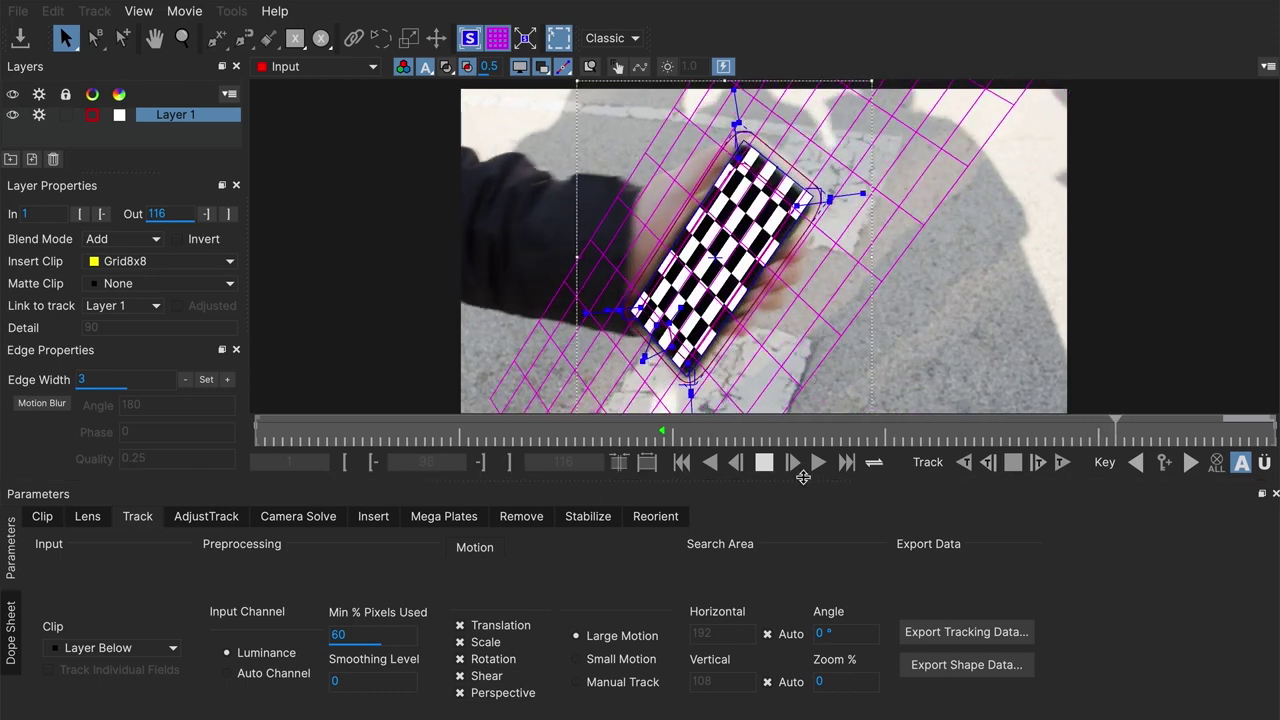
pyautogui.click(764, 462)
pyautogui.moveTo(1182, 440); pyautogui.dragTo(659, 436)
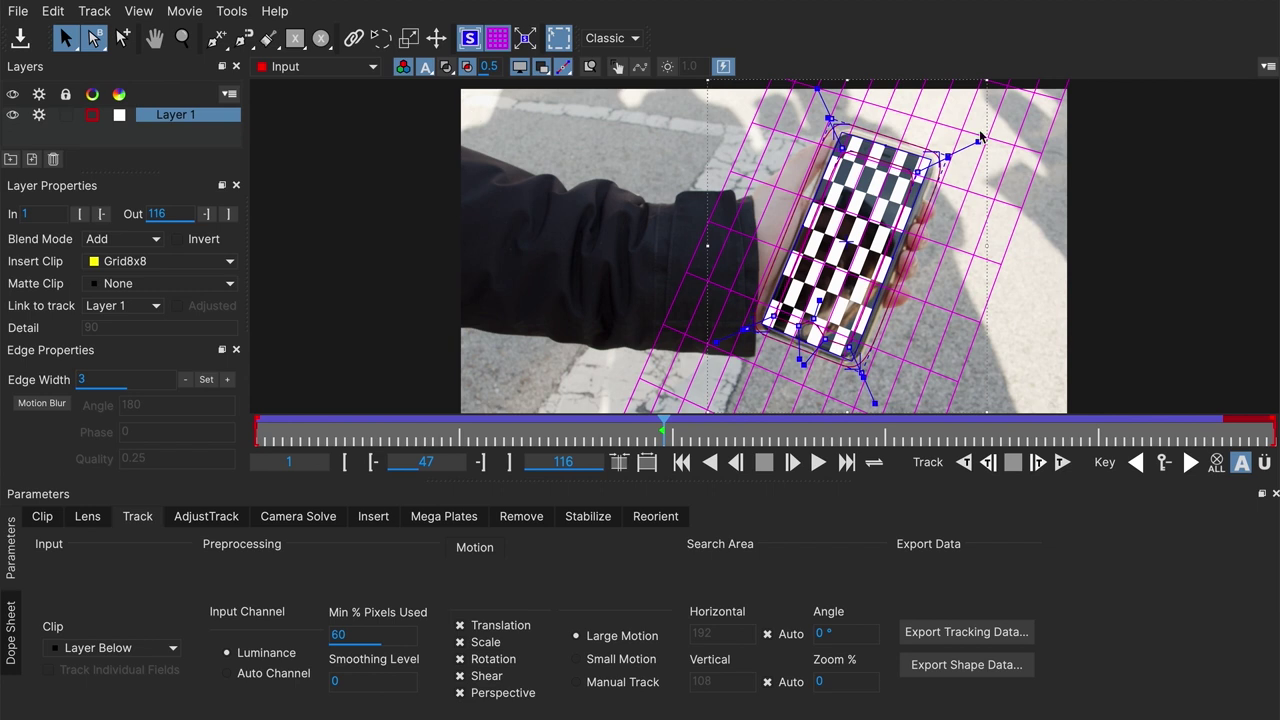
# Expand the surface of Layer 1 to the full image frame at frame 47 and hide the planar grid.
pyautogui.click(528, 39)
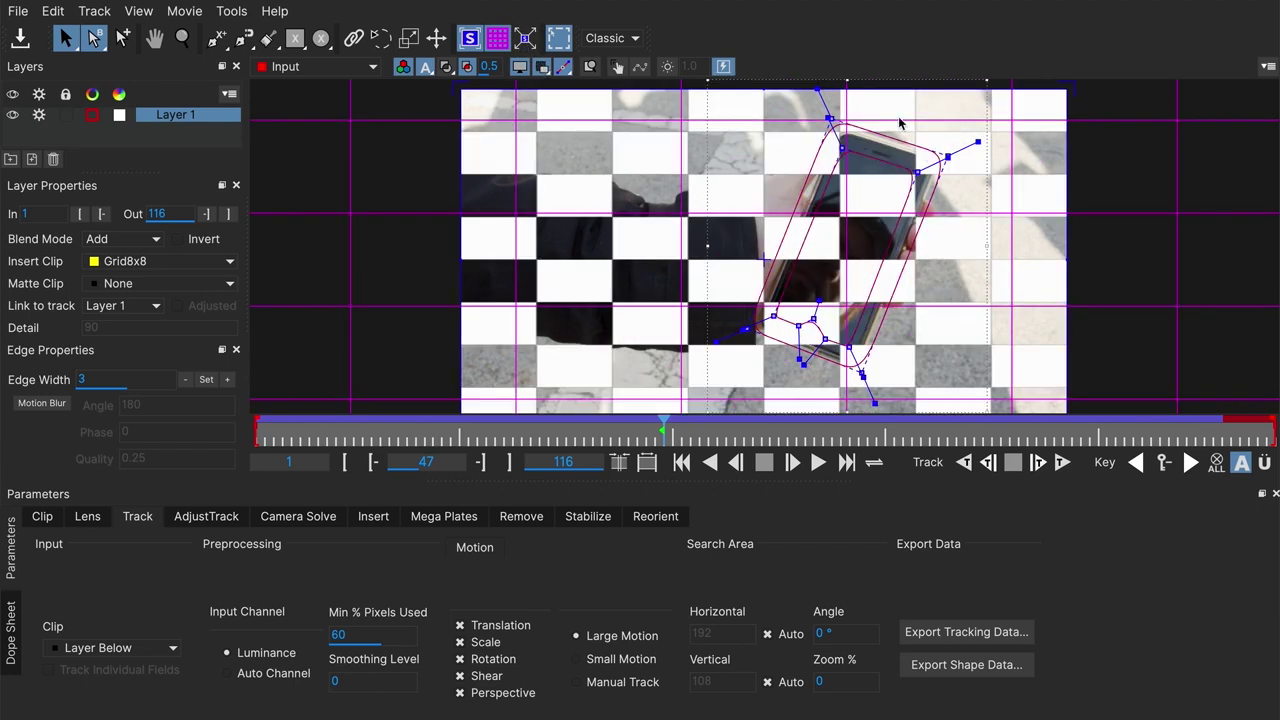
pyautogui.click(494, 37)
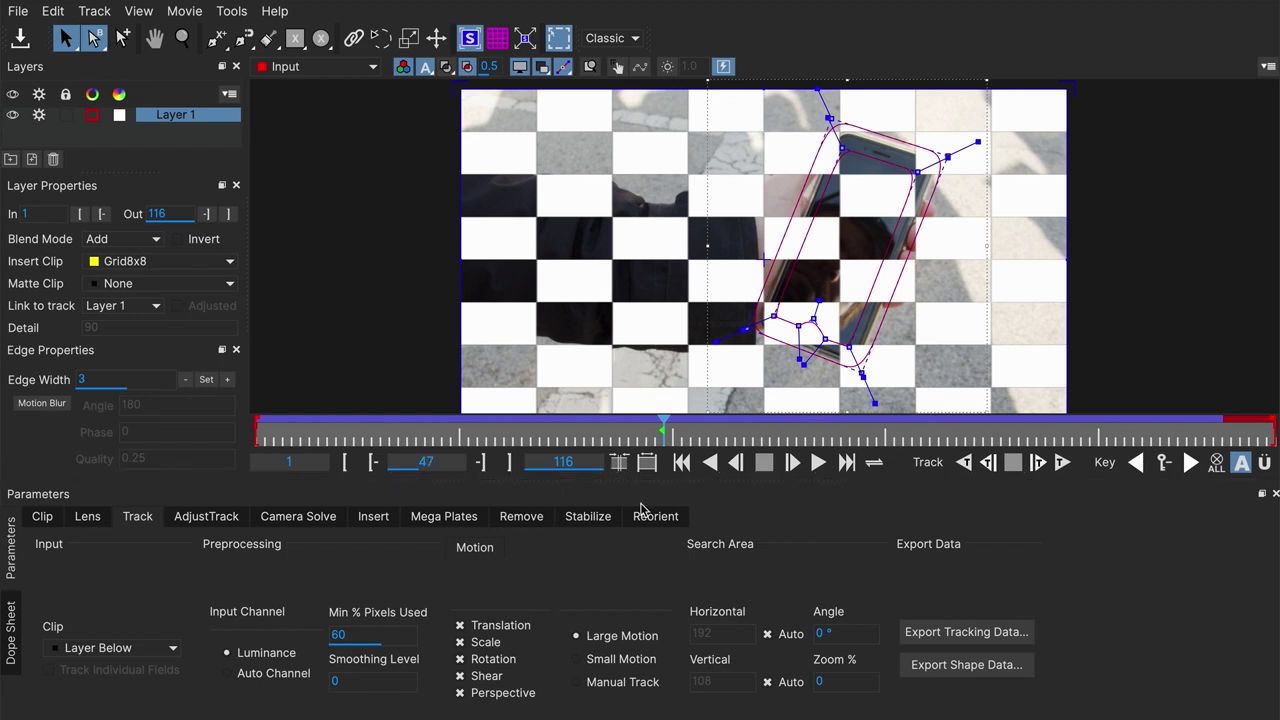
# Copy the tracking data to the clipboard as Nuke Corner Pin (*.nk), save and leave Mocha, and paste it into Nuke's node graph.
pyautogui.click(966, 632)
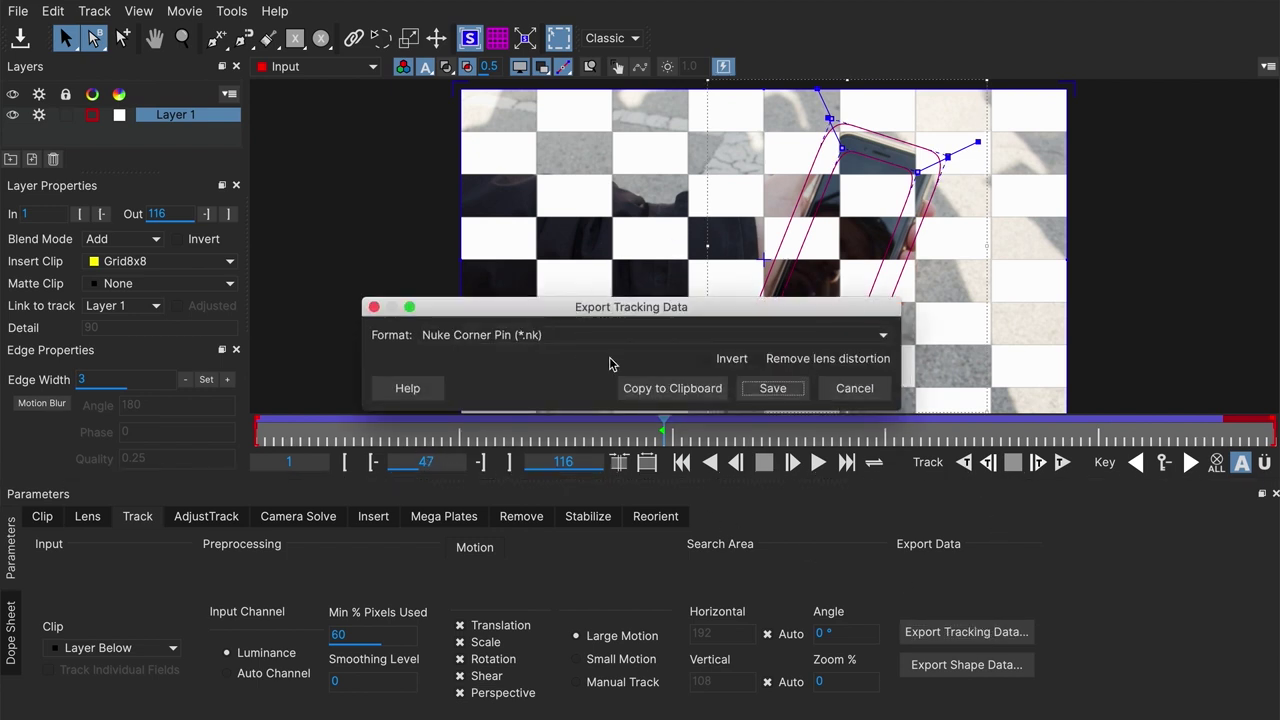
pyautogui.click(668, 390)
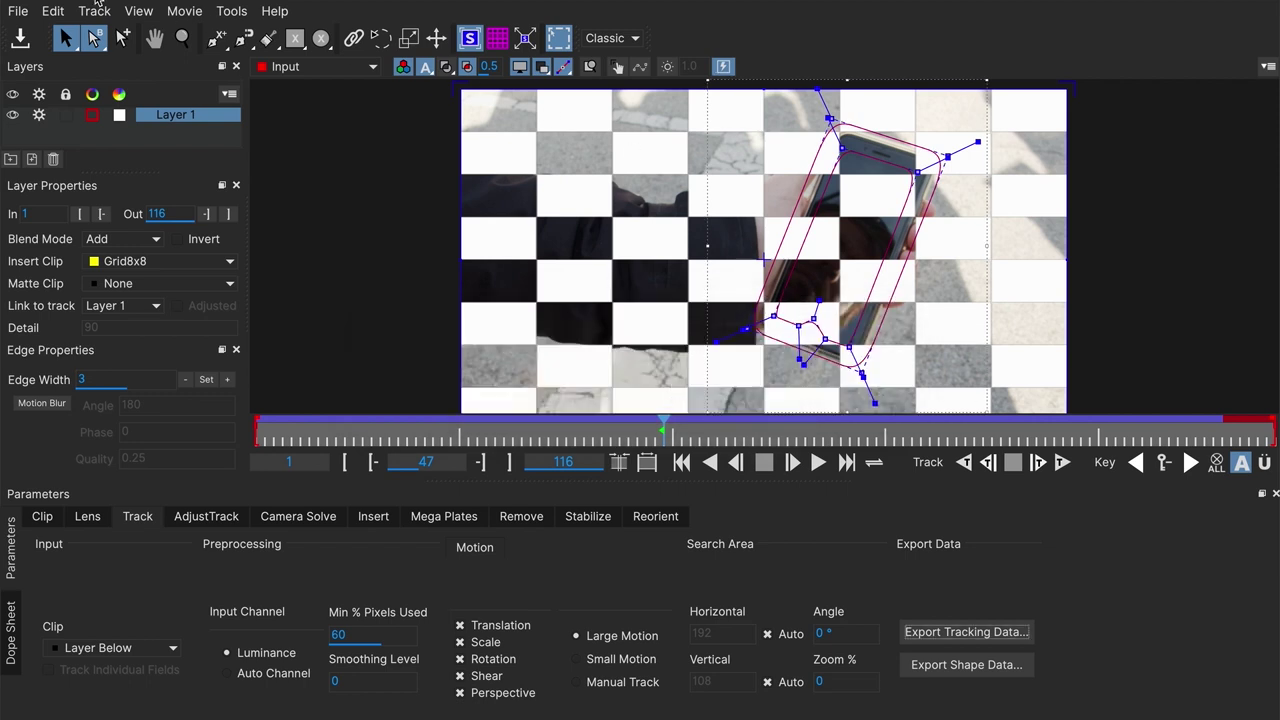
pyautogui.click(18, 1)
pyautogui.click(920, 92)
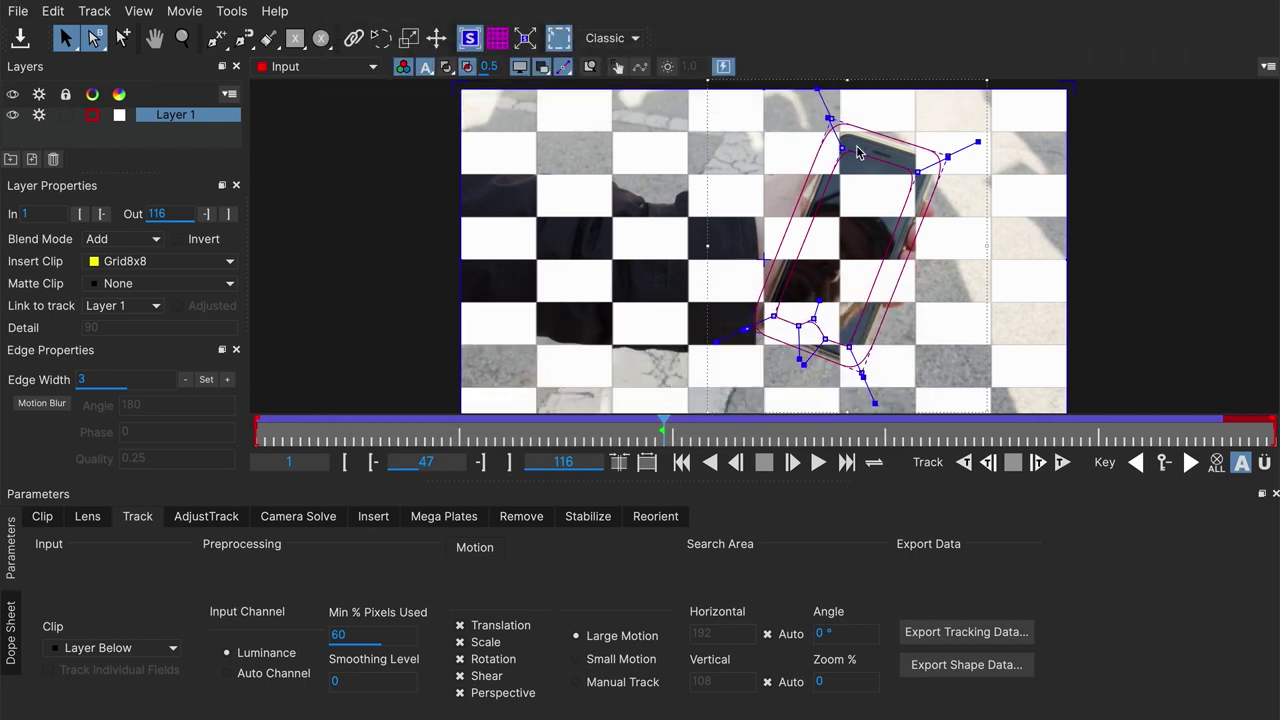
pyautogui.moveTo(446, 560); pyautogui.dragTo(446, 579)
pyautogui.click(565, 526)
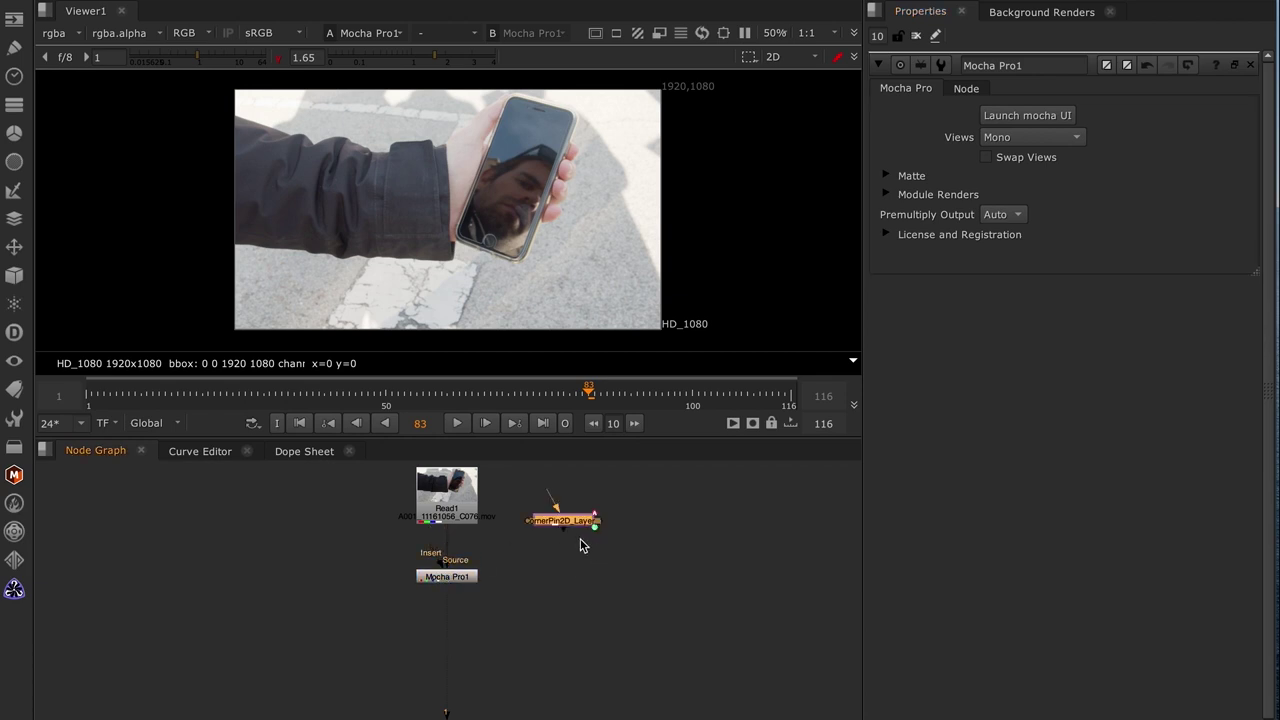
# Move Mocha Pro1 out of the way and add a Merge over Read1, with the pasted corner pin as its A input.
pyautogui.moveTo(458, 579); pyautogui.dragTo(373, 579)
pyautogui.click(442, 578)
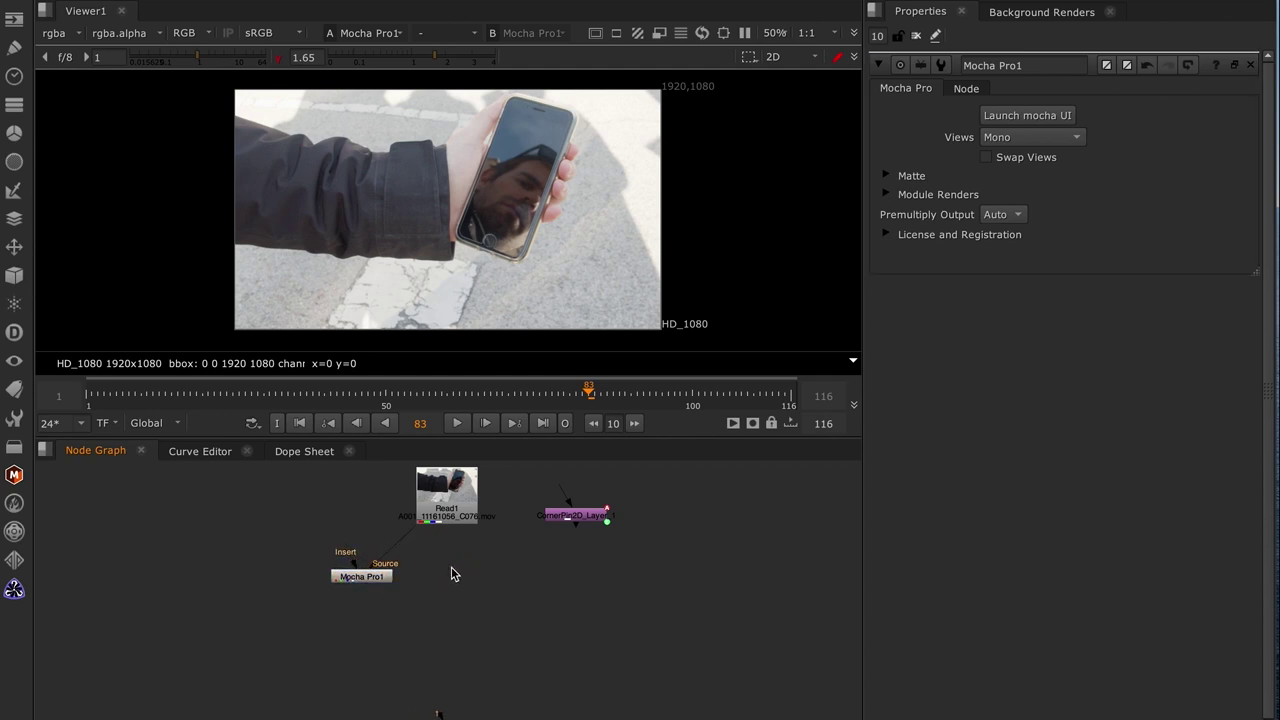
pyautogui.press('m')
pyautogui.moveTo(455, 591); pyautogui.dragTo(453, 597)
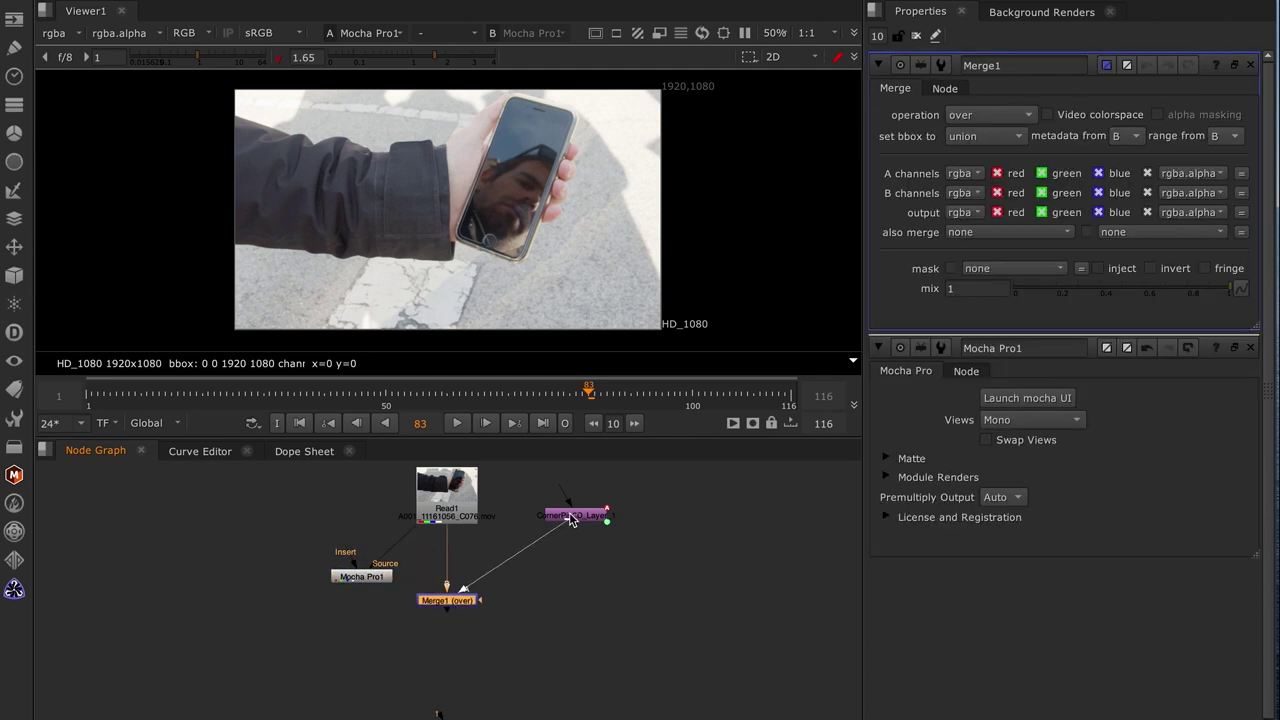
pyautogui.moveTo(583, 522); pyautogui.dragTo(572, 566, button='middle')
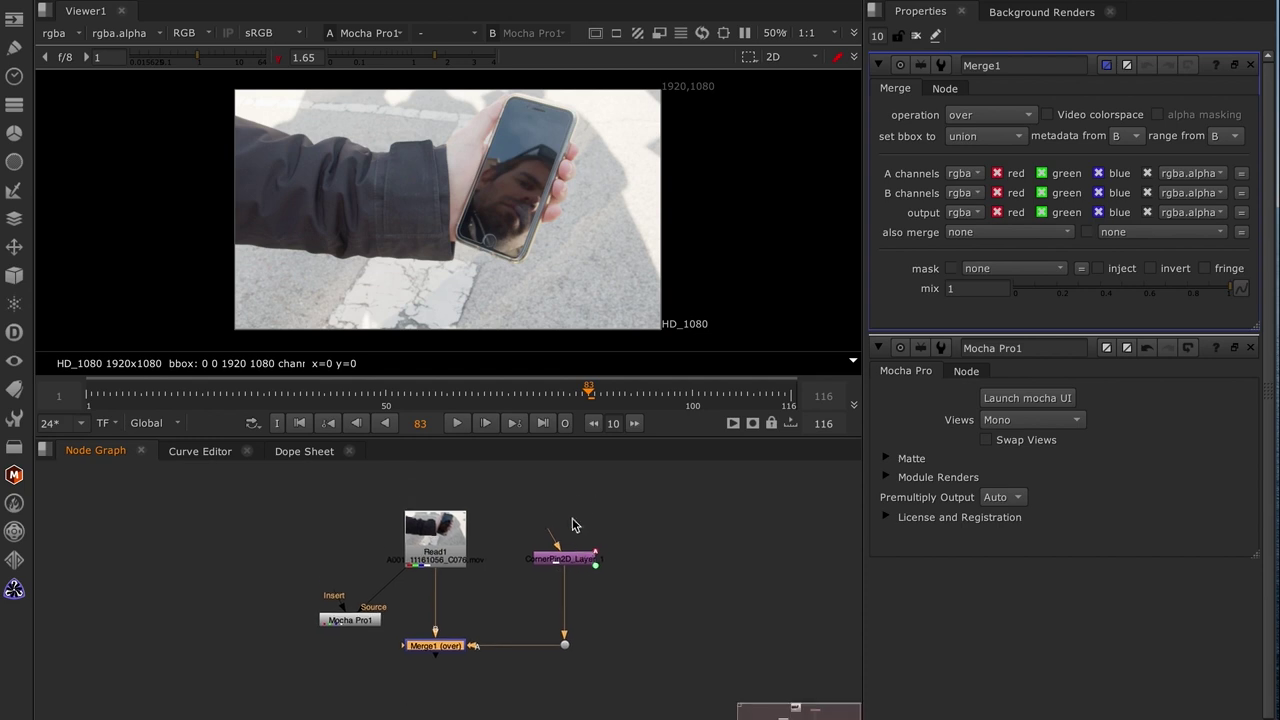
# Add a CheckerBoard node and connect it as the input of the tracked corner pin.
pyautogui.press('Tab')
pyautogui.write('check')
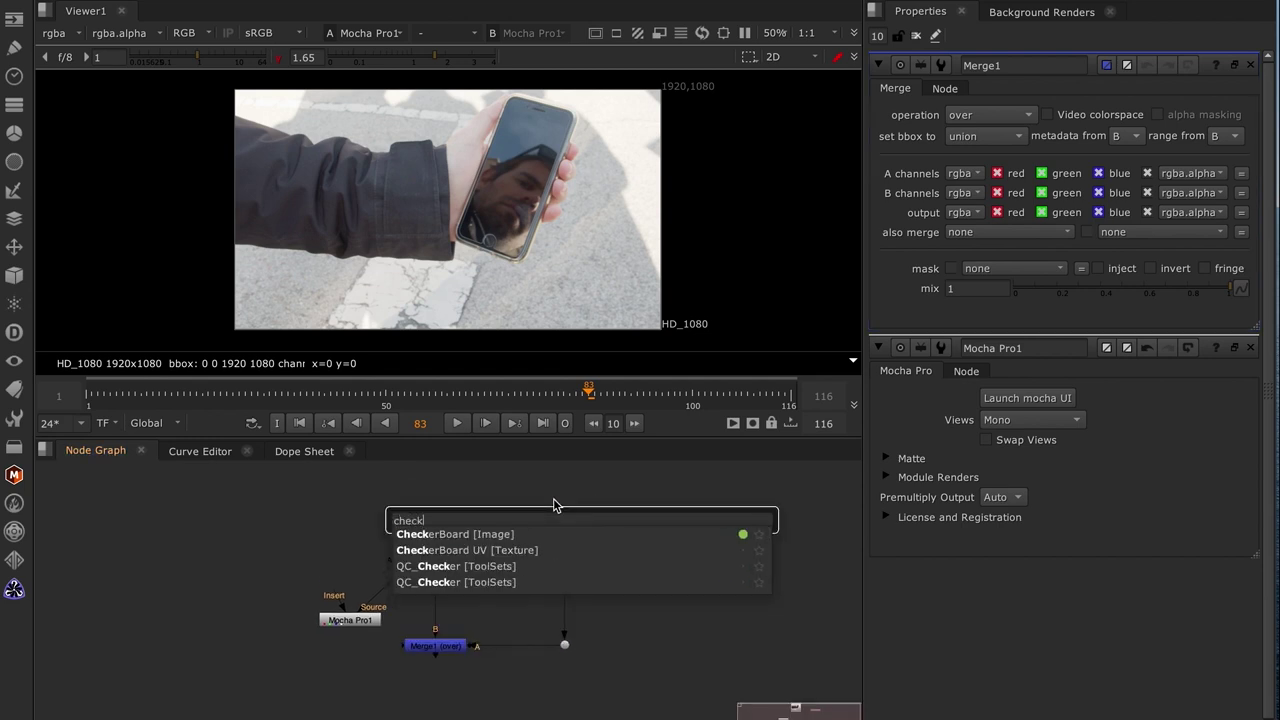
pyautogui.press('Return')
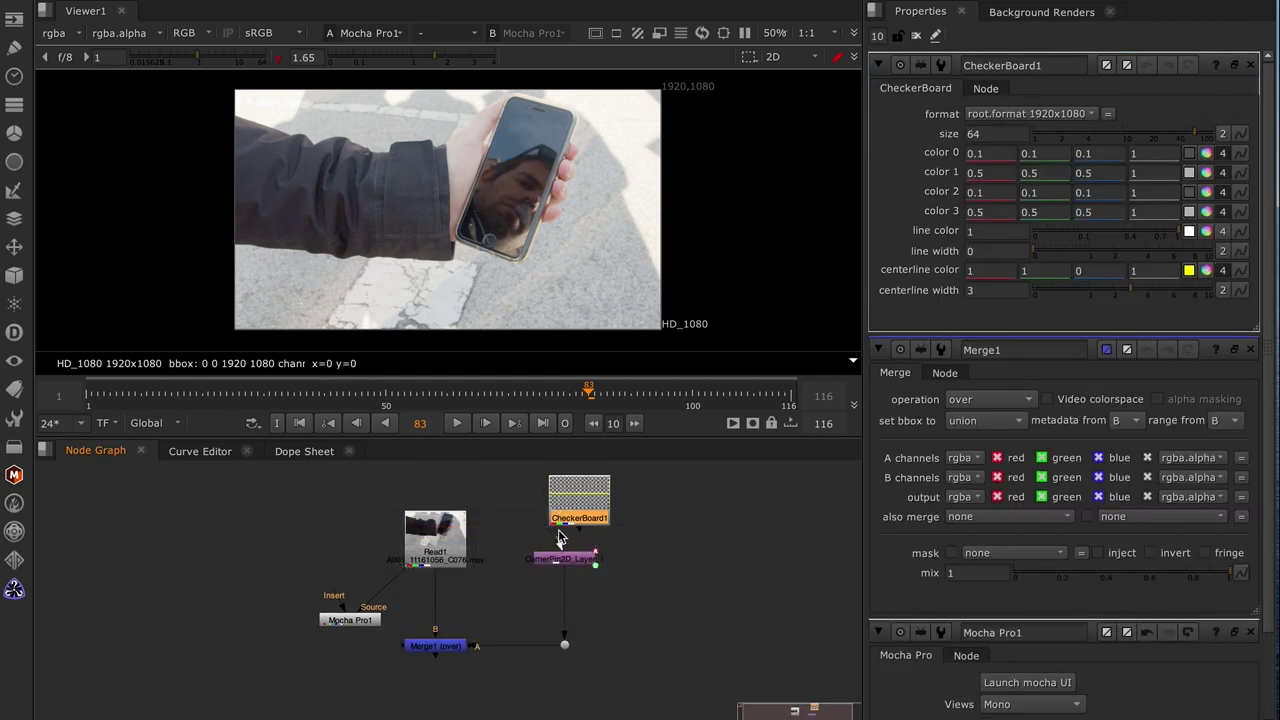
pyautogui.moveTo(574, 558); pyautogui.dragTo(574, 604)
pyautogui.moveTo(582, 506); pyautogui.dragTo(566, 530)
pyautogui.moveTo(530, 580); pyautogui.dragTo(535, 533, button='middle')
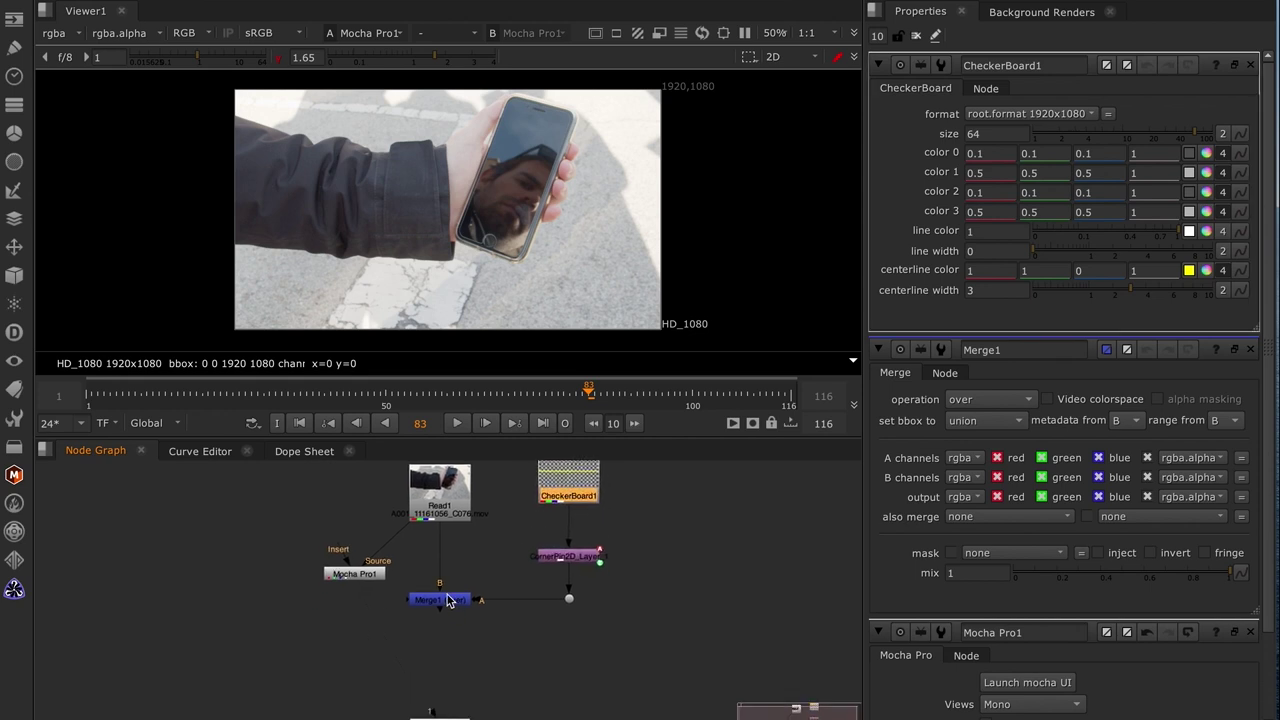
# View the Merge1 output, go to frame 47, and disable the merge.
pyautogui.click(448, 601)
pyautogui.press('1')
pyautogui.doubleClick(448, 603)
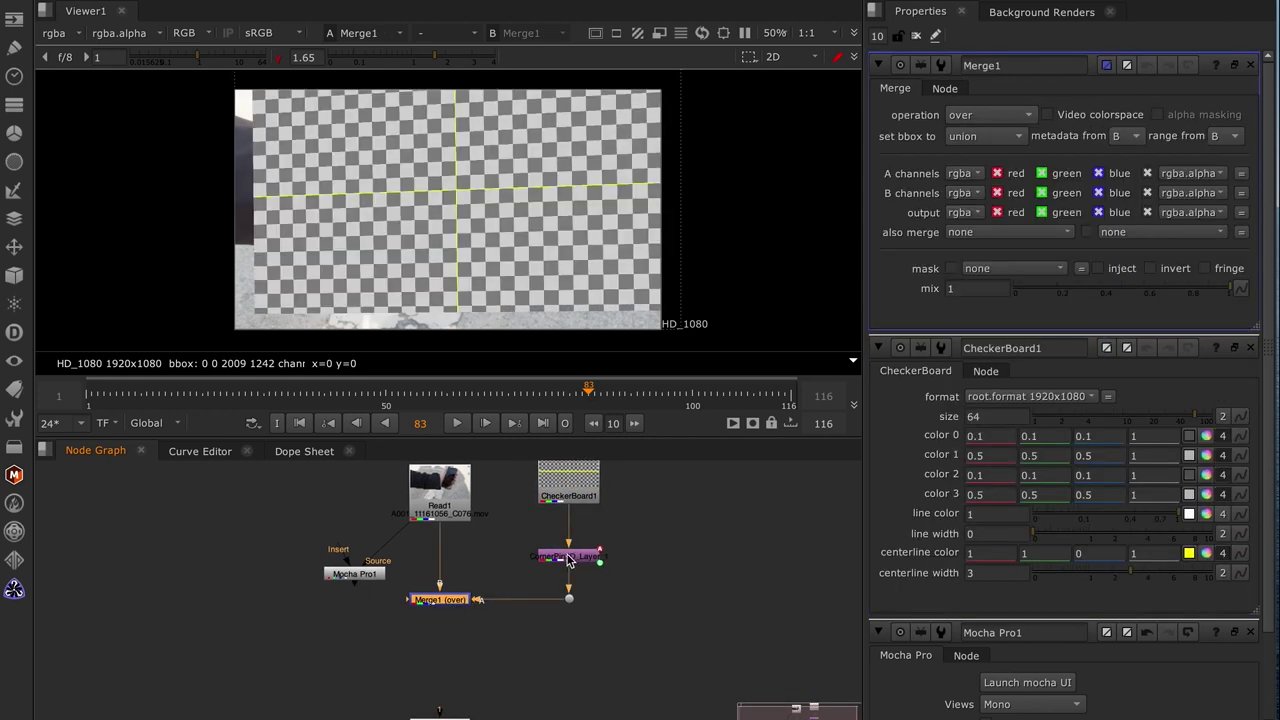
pyautogui.click(368, 396)
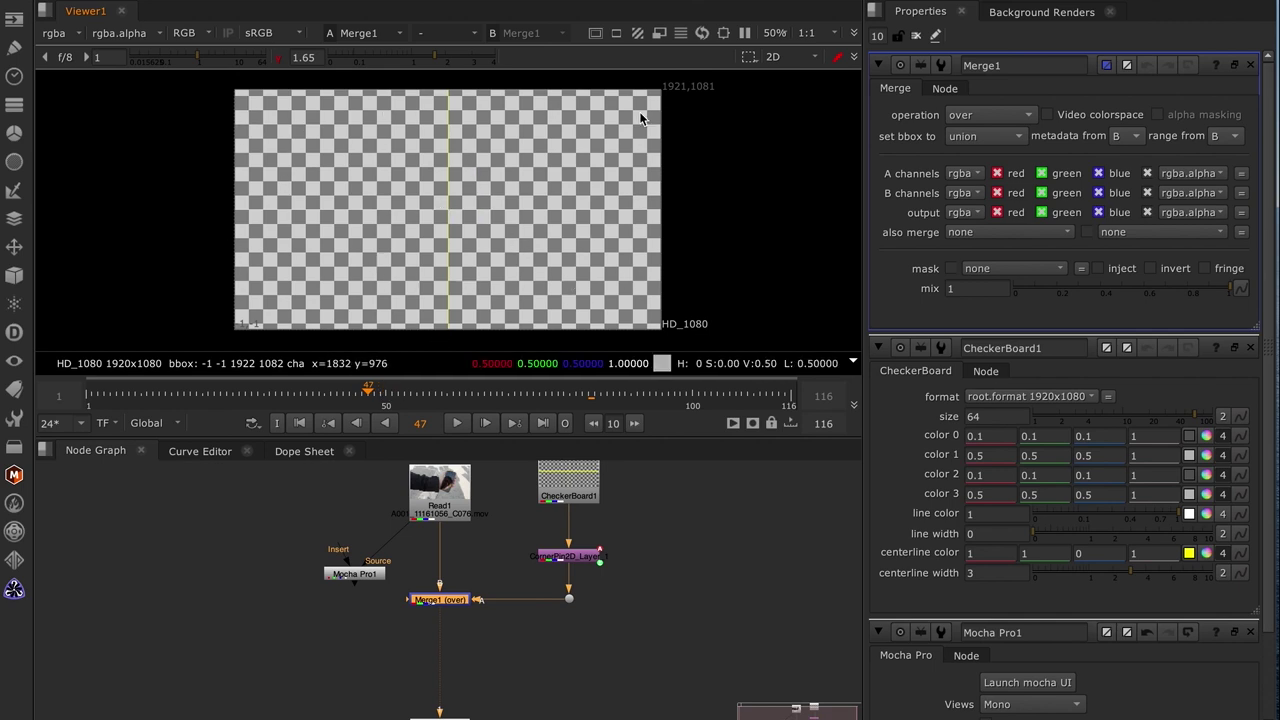
pyautogui.press('d')
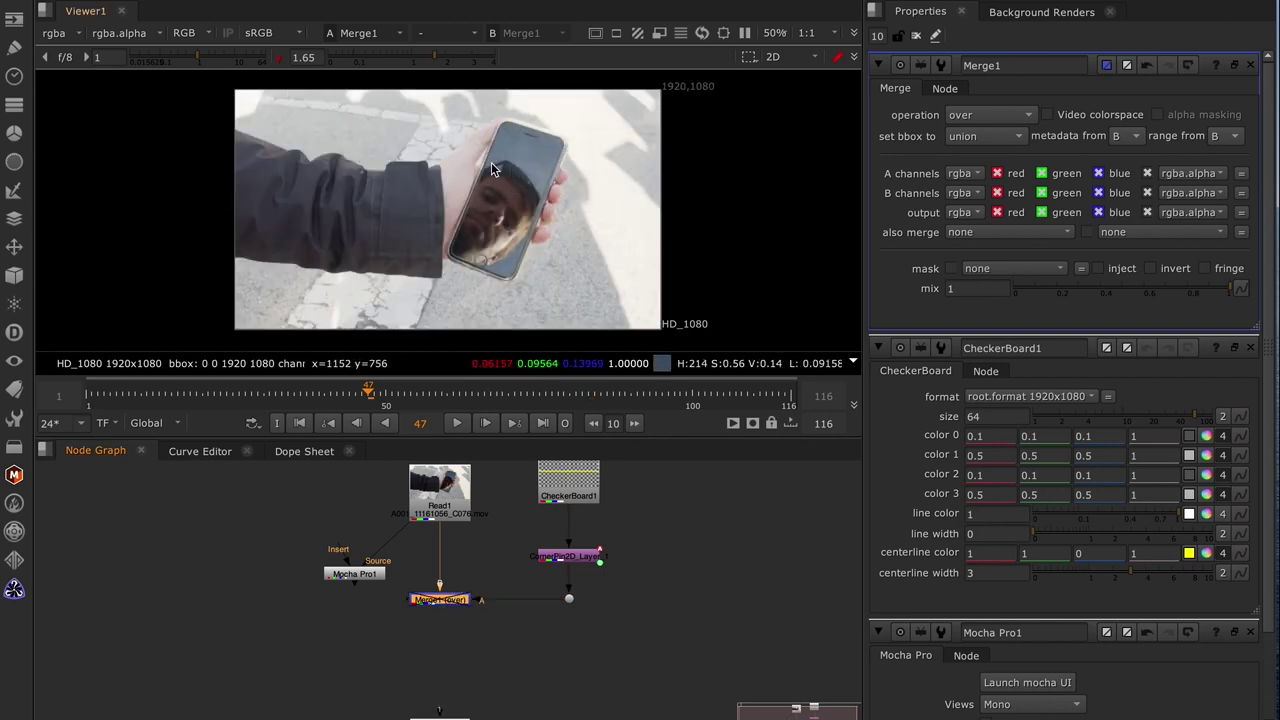
# Insert a CornerPin node between the CheckerBoard and the tracked corner pin, keeping only its properties open.
pyautogui.scroll(4, 491, 170)
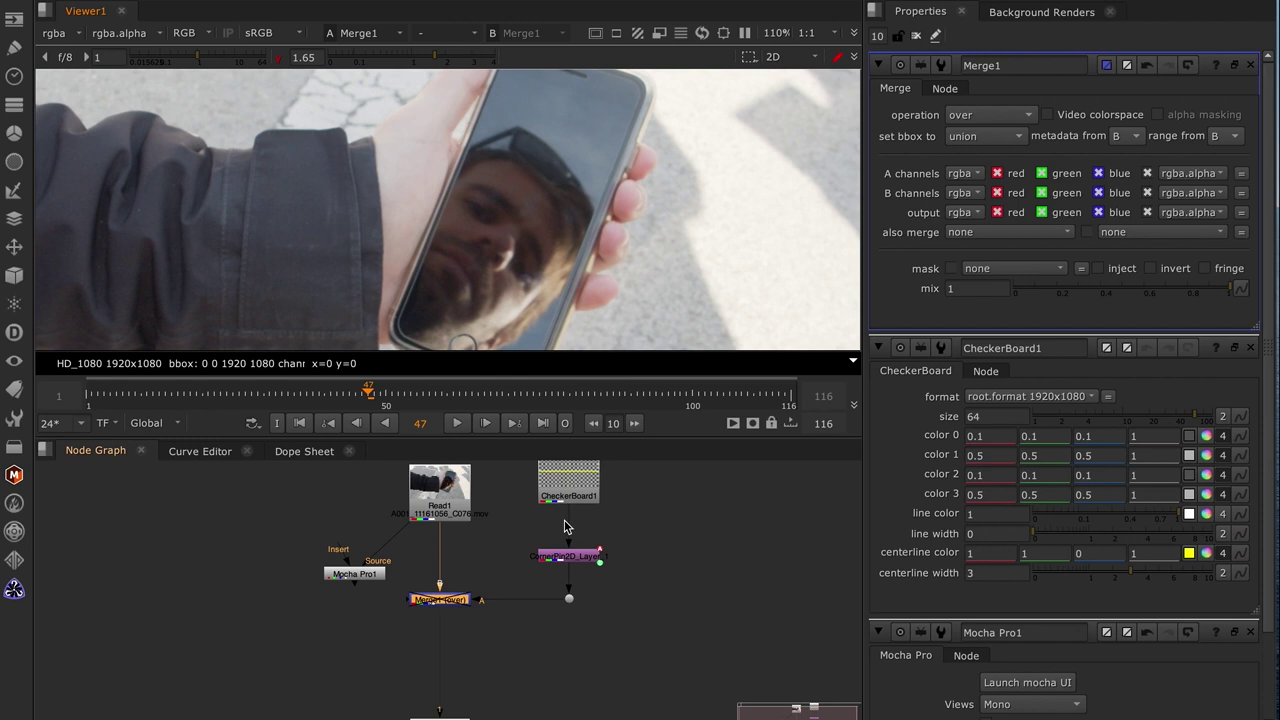
pyautogui.moveTo(575, 558); pyautogui.dragTo(576, 570)
pyautogui.click(576, 503)
pyautogui.moveTo(576, 503); pyautogui.dragTo(576, 519, button='middle')
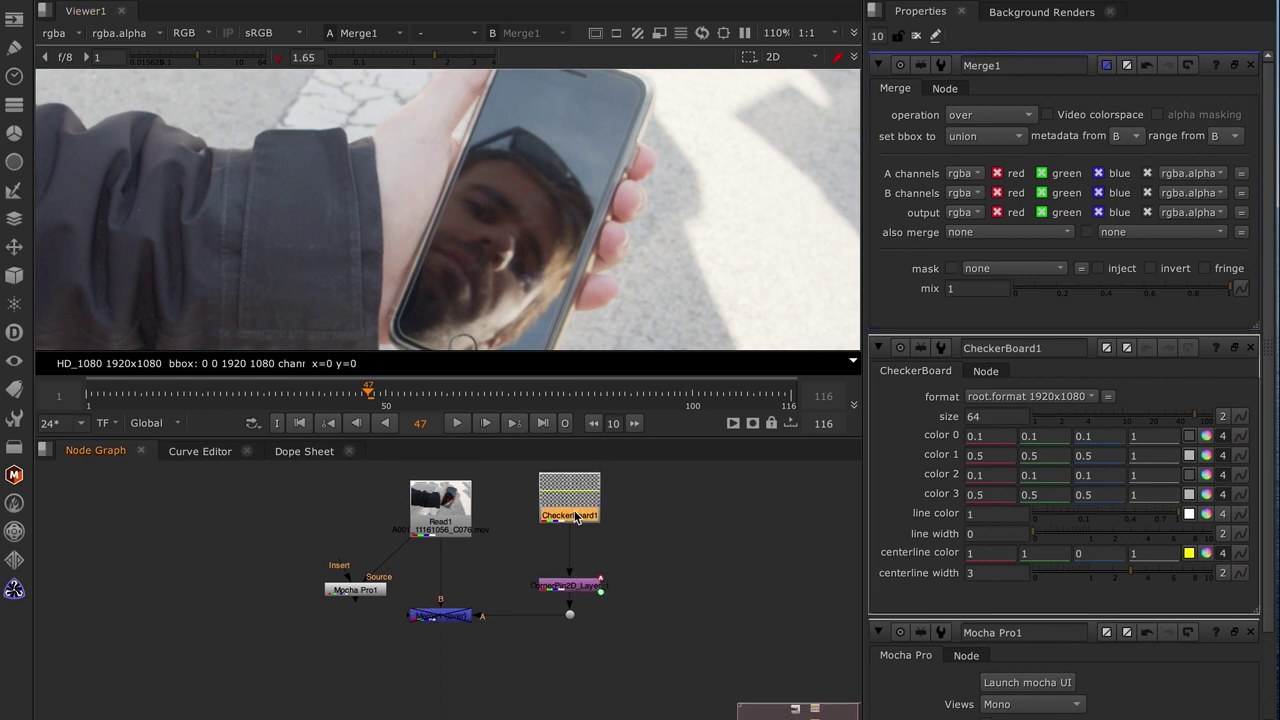
pyautogui.press('Tab')
pyautogui.write('corr')
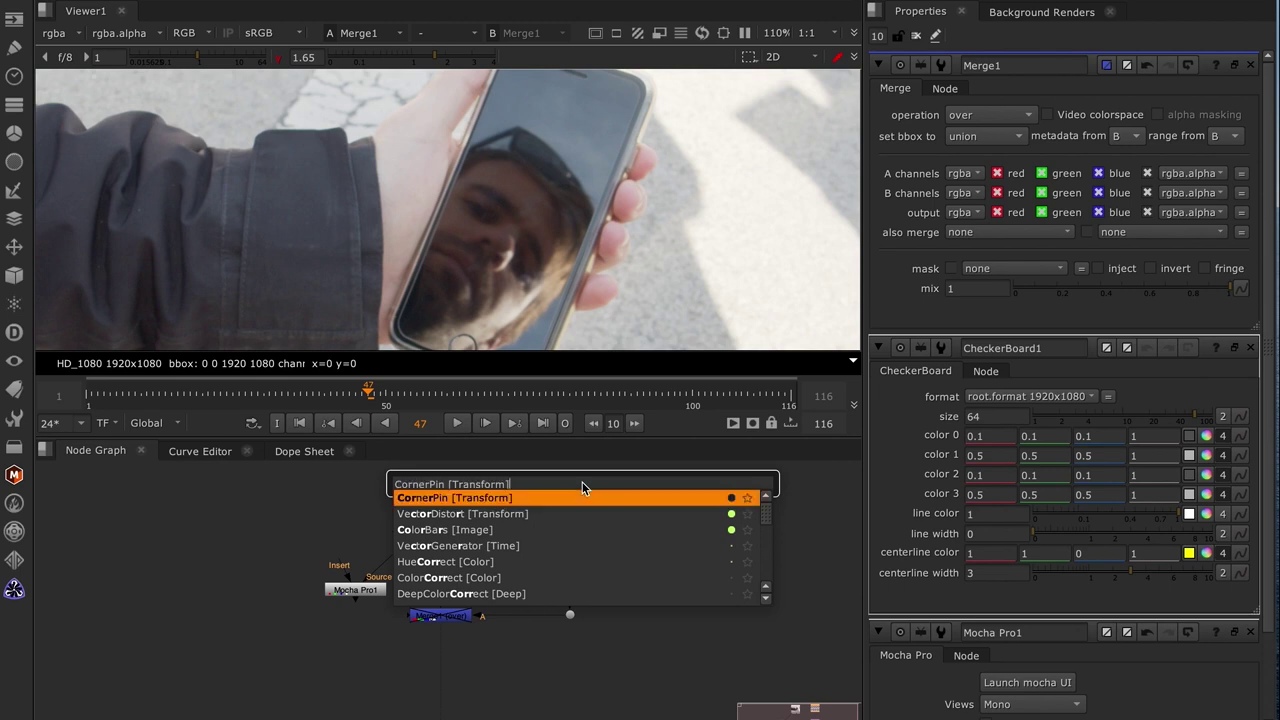
pyautogui.press('Return')
pyautogui.scroll(-3, 554, 211)
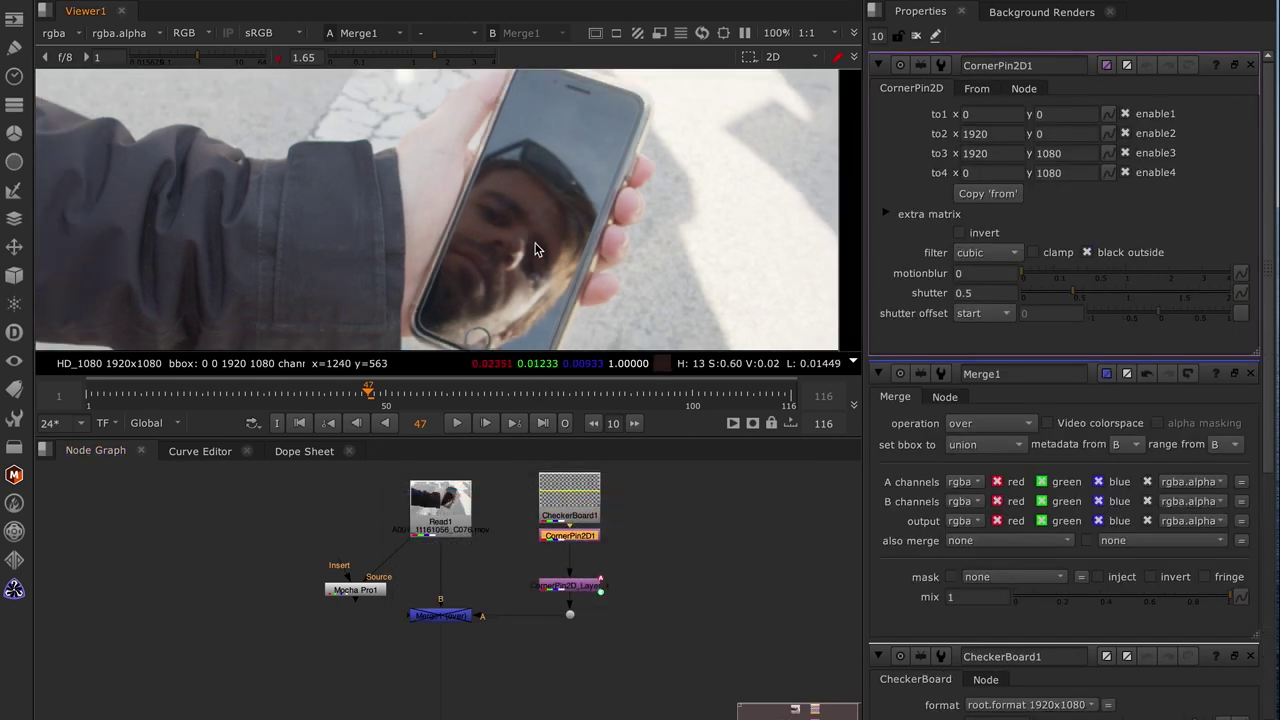
pyautogui.keyDown('ctrl'); pyautogui.click(1250, 65); pyautogui.keyUp('ctrl')
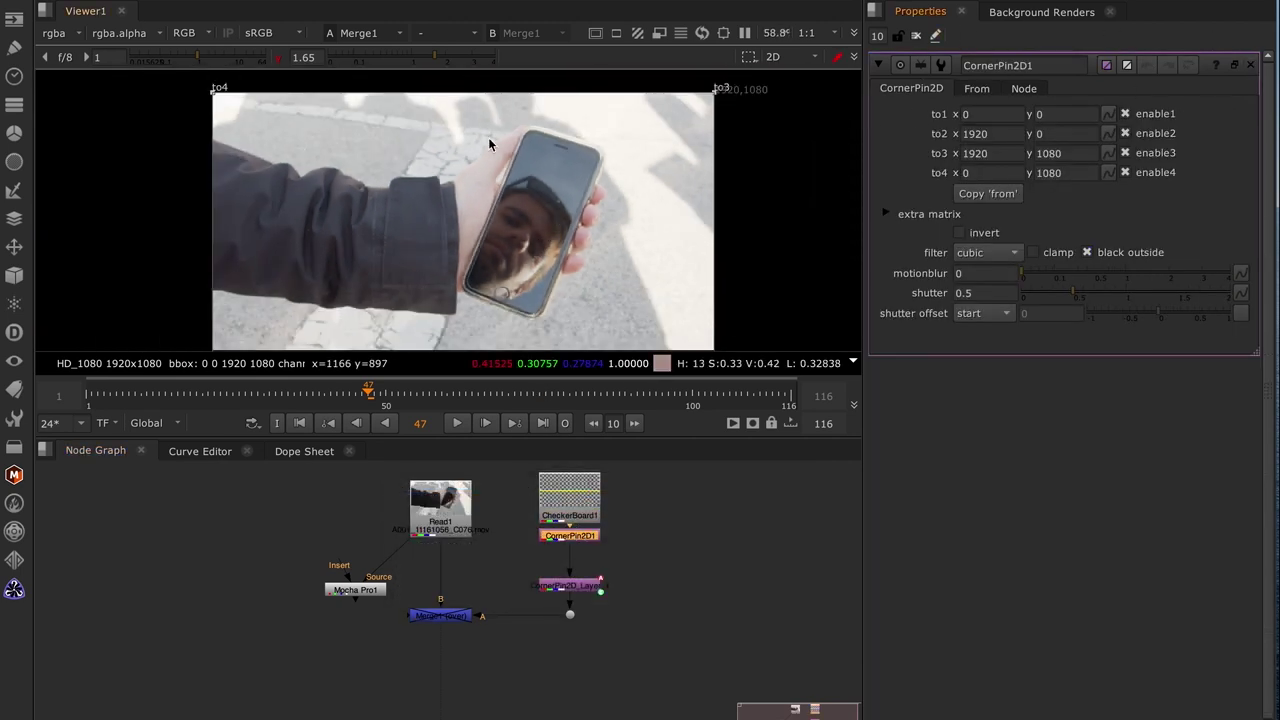
# Place the four pin points roughly on the phone's screen corners: to1 about (996, 394), to2 (1247, 292), to3 (1454, 798), to4 (1183, 870).
pyautogui.moveTo(217, 89); pyautogui.dragTo(542, 141)
pyautogui.moveTo(718, 92); pyautogui.dragTo(591, 166)
pyautogui.moveTo(527, 129); pyautogui.dragTo(521, 147)
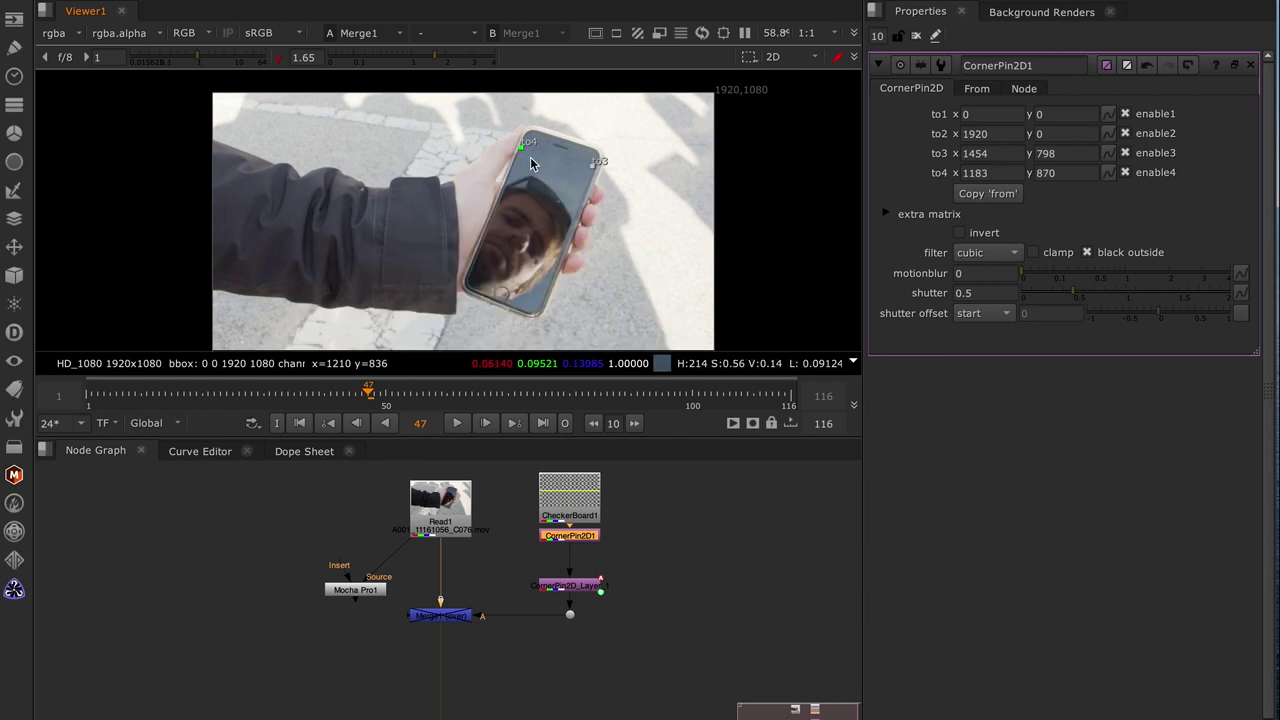
pyautogui.moveTo(340, 342); pyautogui.dragTo(364, 198, button='middle')
pyautogui.moveTo(238, 236); pyautogui.dragTo(497, 127)
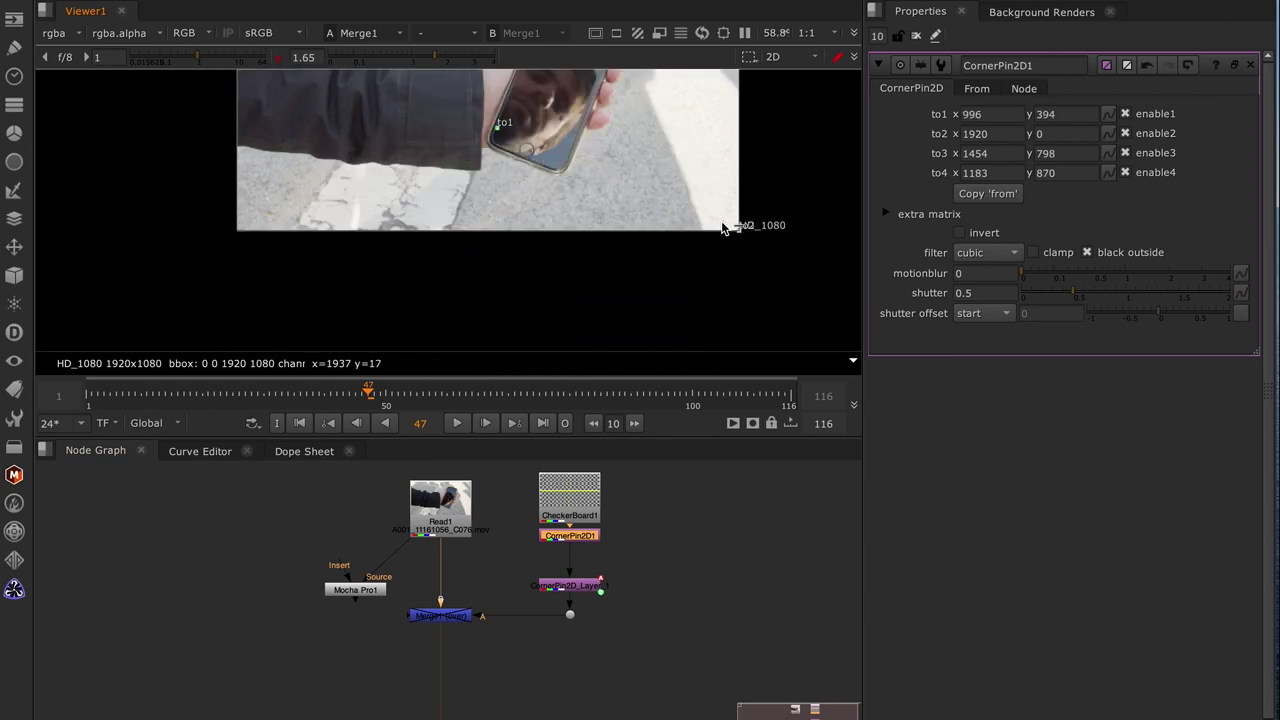
pyautogui.moveTo(740, 226); pyautogui.dragTo(561, 154)
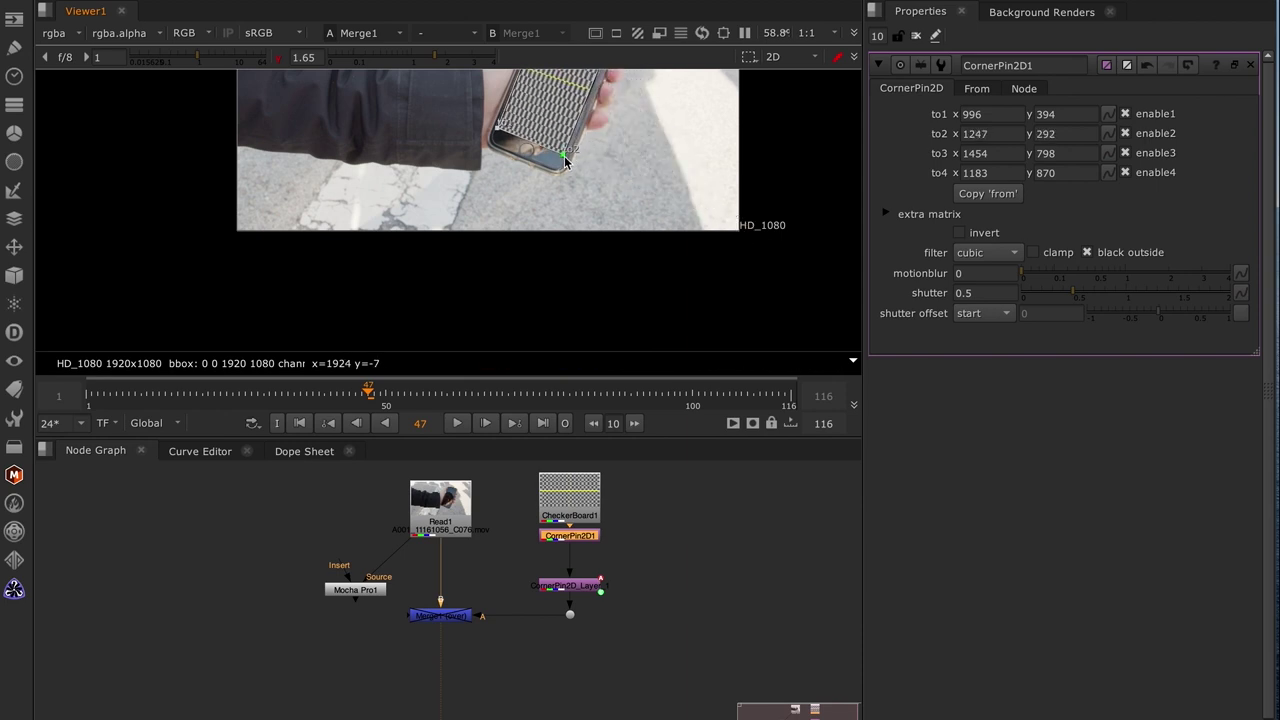
# Refine the lower pin points on the phone's screen, with to1 at about (998, 401) and to2 at about (1261, 297).
pyautogui.scroll(1, 556, 148)
pyautogui.scroll(2, 548, 125)
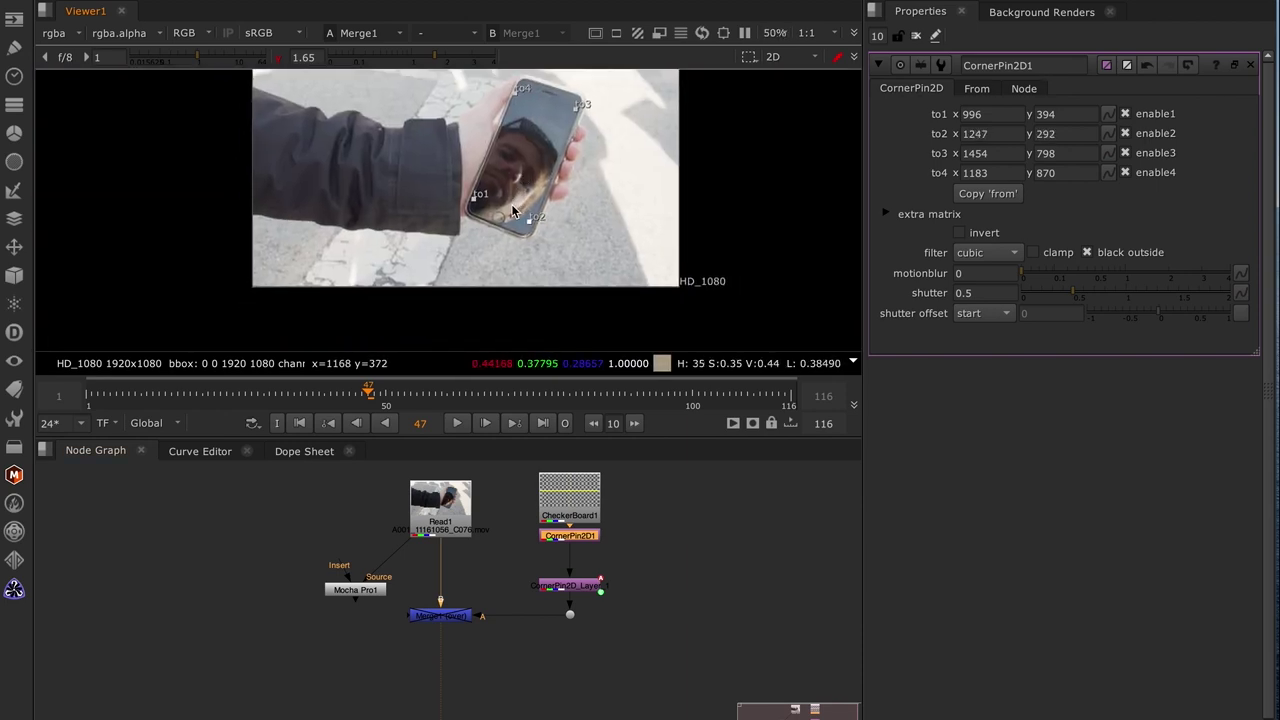
pyautogui.scroll(4, 522, 215)
pyautogui.moveTo(549, 206); pyautogui.dragTo(494, 240, button='middle')
pyautogui.moveTo(494, 199); pyautogui.dragTo(495, 192)
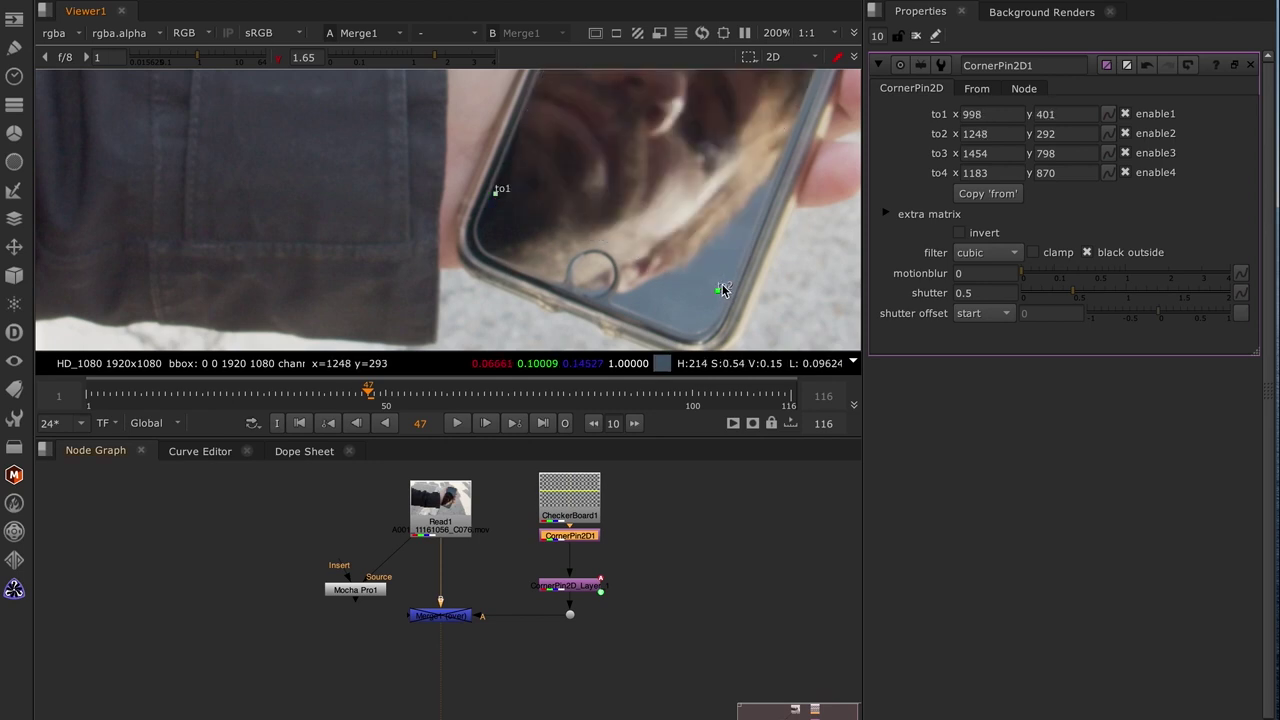
pyautogui.moveTo(720, 288); pyautogui.dragTo(728, 287)
# Refine the upper pin points on the phone's screen, with to4 at about (1188.5, 880.5) and to3 at about (1454, 795).
pyautogui.scroll(-4, 697, 237)
pyautogui.scroll(4, 630, 317)
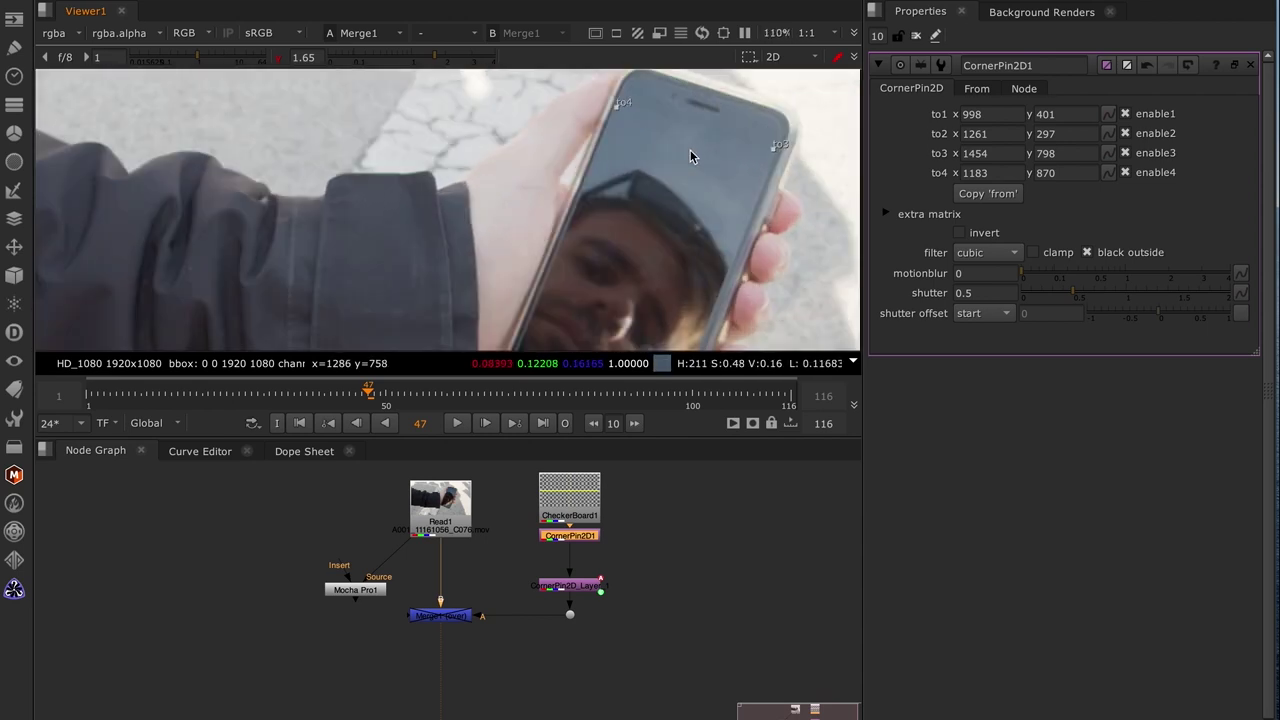
pyautogui.moveTo(552, 139); pyautogui.dragTo(556, 131)
pyautogui.moveTo(780, 207); pyautogui.dragTo(784, 212)
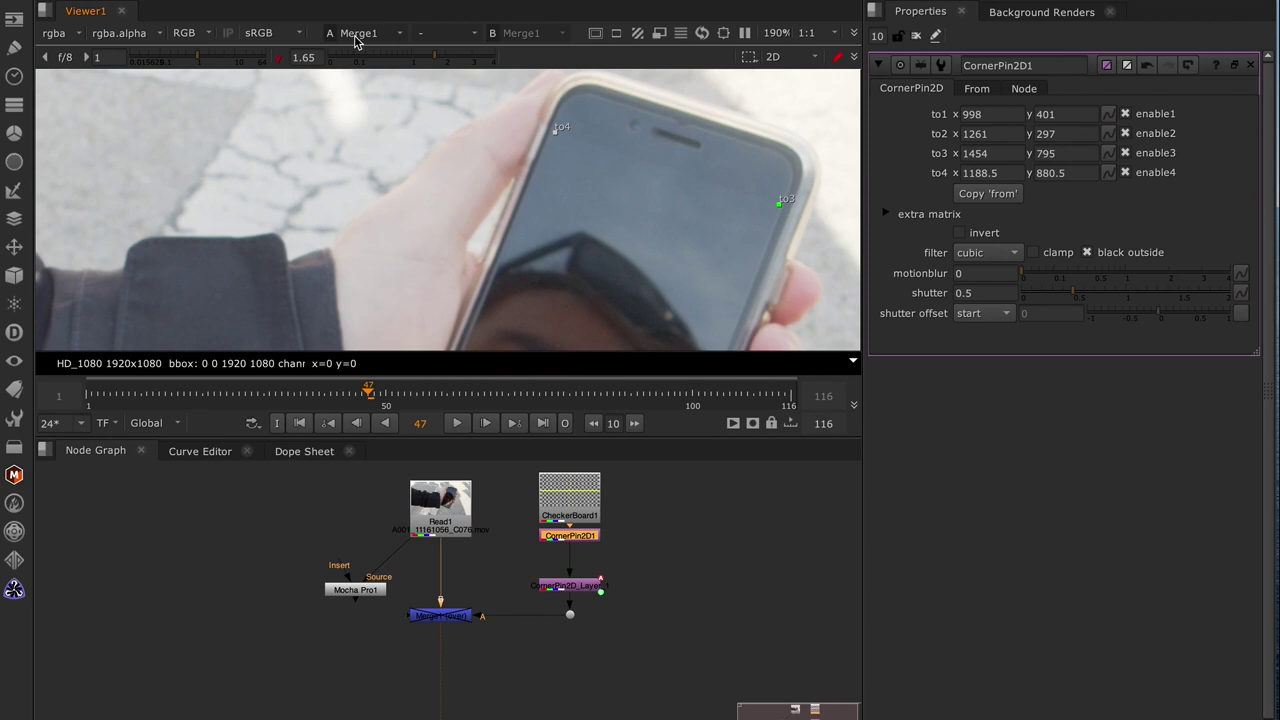
# With the viewer gamma raised to 2.25, nudge the to4 point to about (1188.5, 882.5), and reset the gamma to 1.
pyautogui.click(459, 62)
pyautogui.moveTo(498, 159); pyautogui.dragTo(477, 99, button='middle')
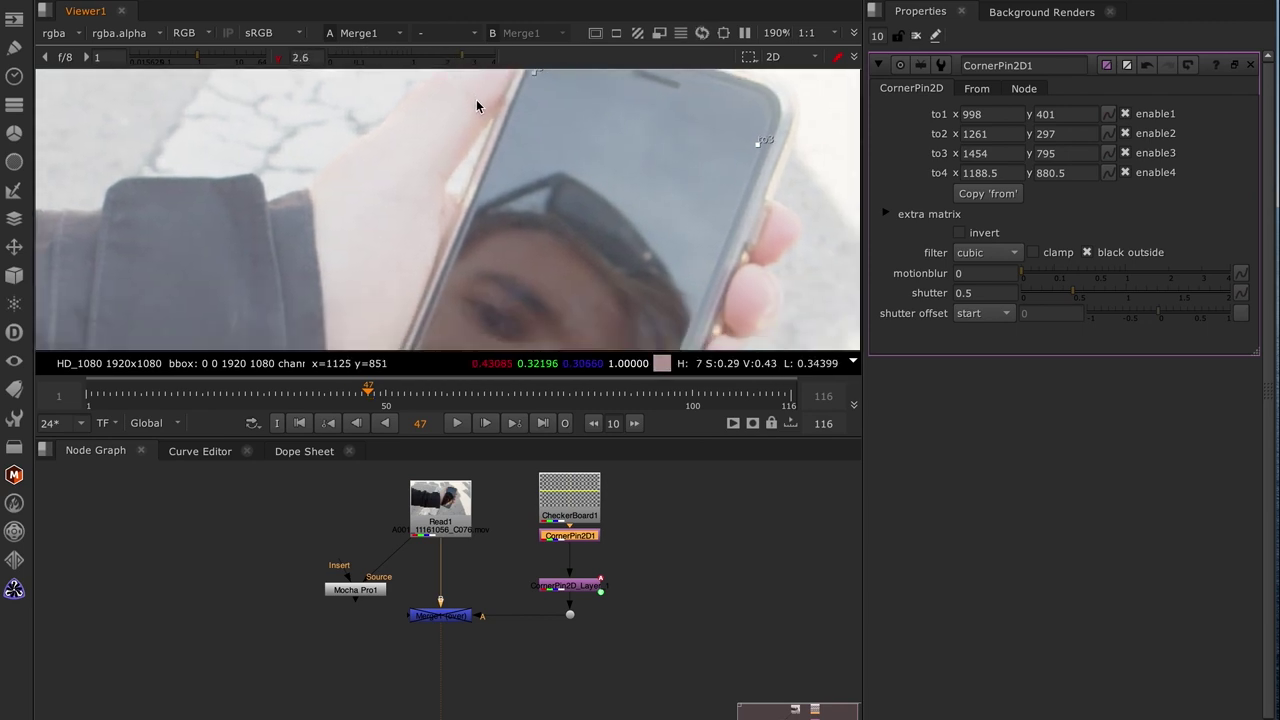
pyautogui.click(280, 60)
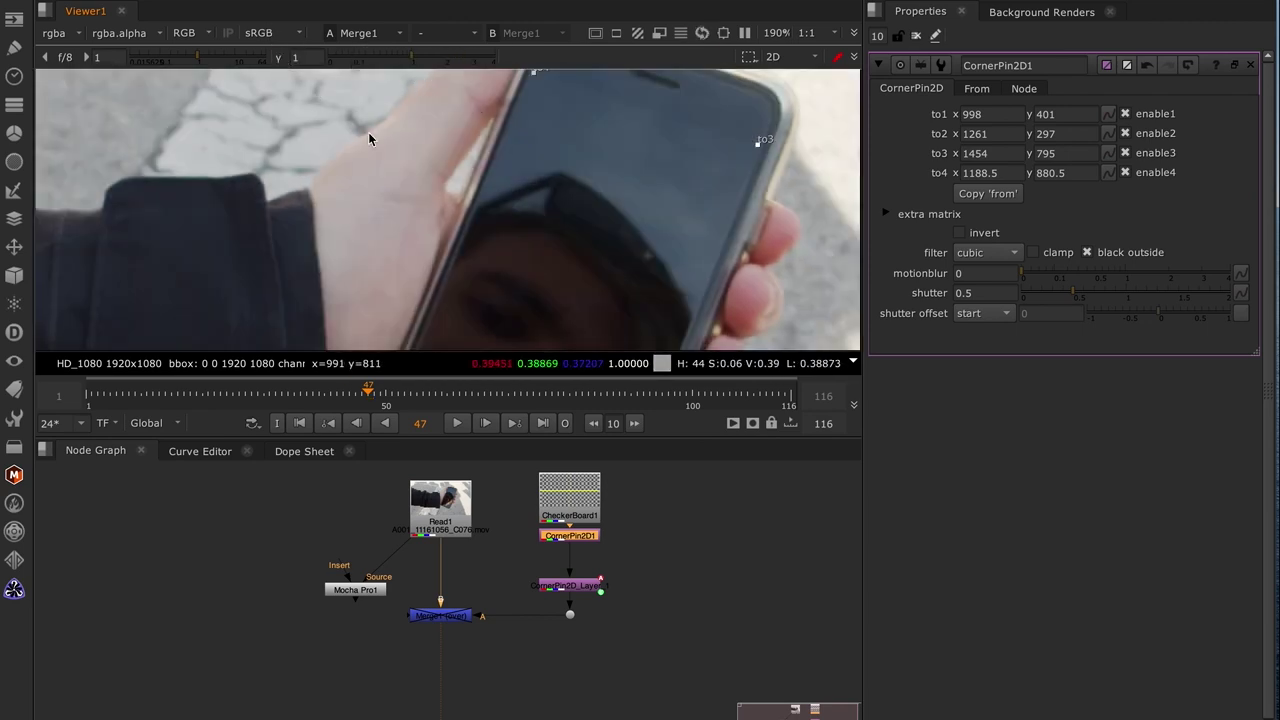
pyautogui.moveTo(432, 58); pyautogui.dragTo(453, 60)
pyautogui.moveTo(542, 91); pyautogui.dragTo(535, 113, button='middle')
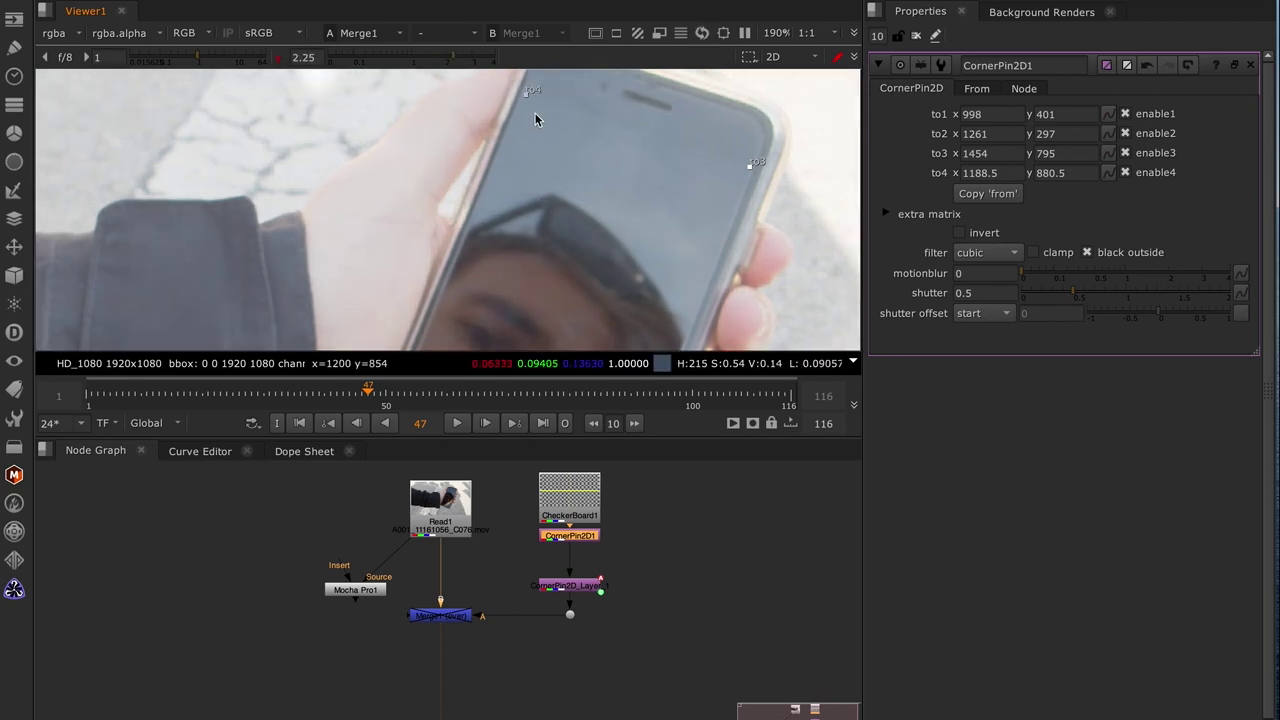
pyautogui.moveTo(528, 94); pyautogui.dragTo(527, 91)
pyautogui.click(280, 60)
pyautogui.scroll(-4, 330, 168)
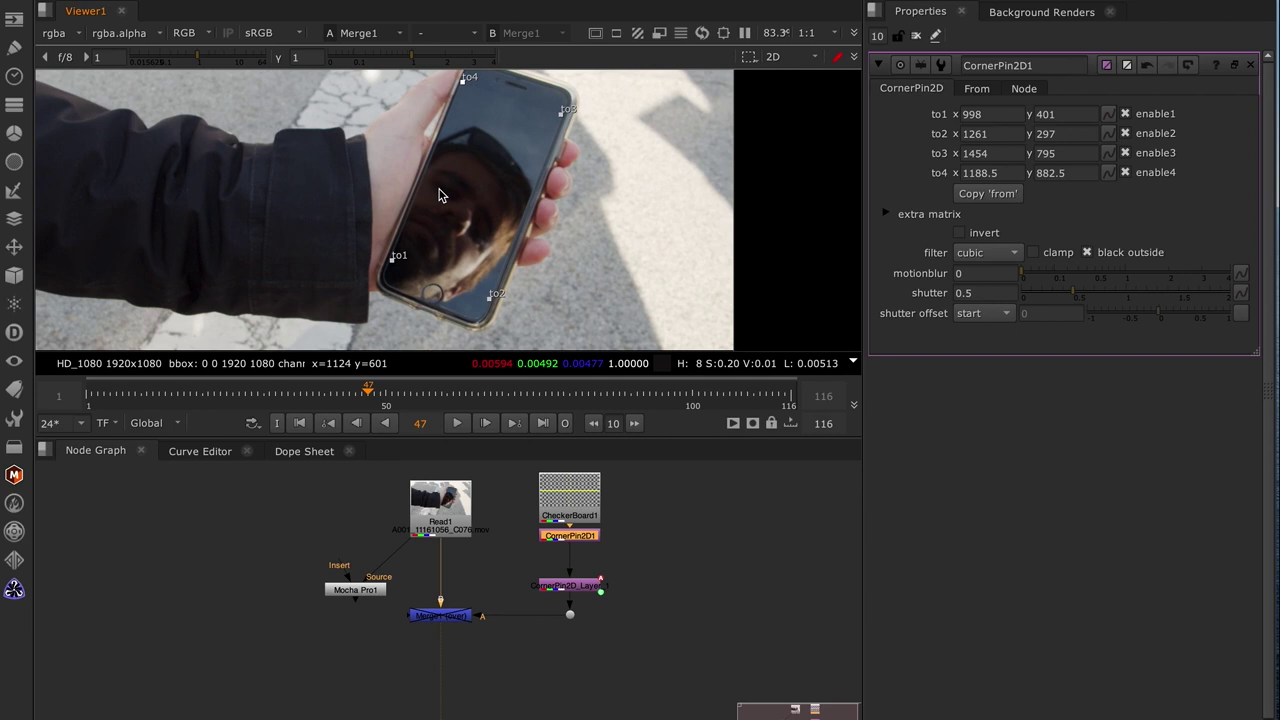
pyautogui.moveTo(544, 194); pyautogui.dragTo(574, 210, button='middle')
# Re-enable the Merge1 node to composite the checkerboard over the phone.
pyautogui.click(454, 620)
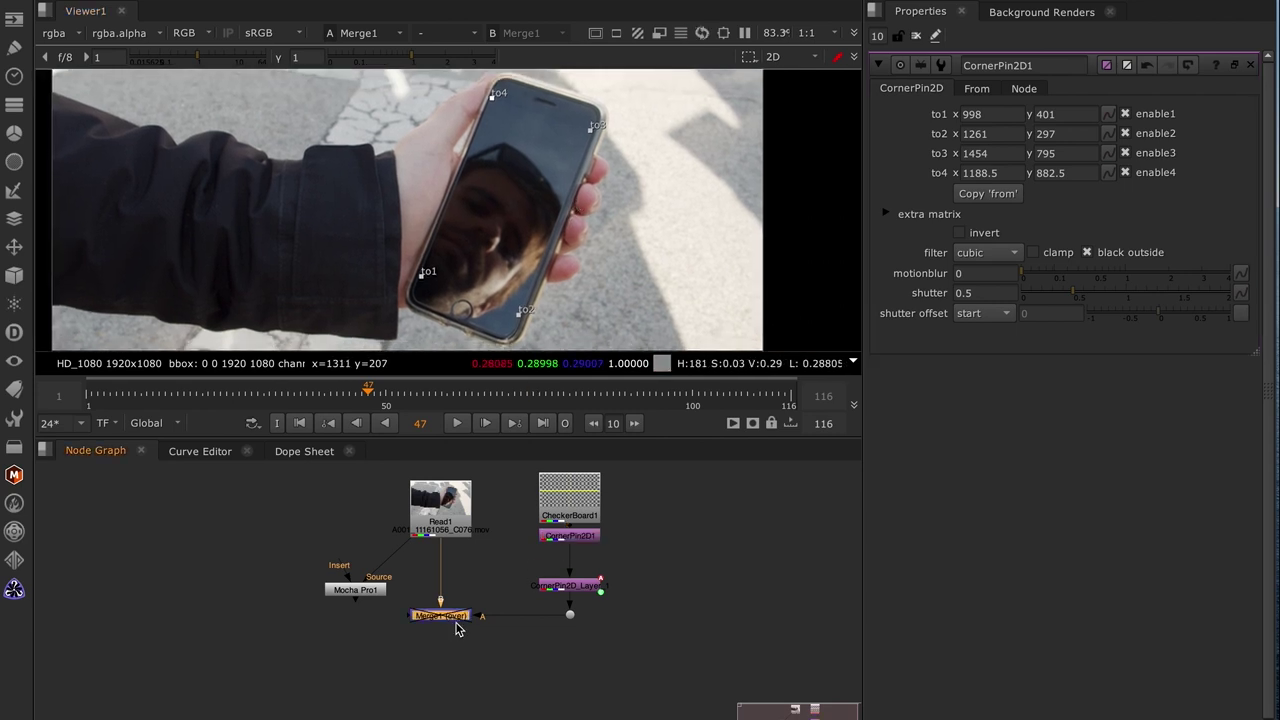
pyautogui.click(454, 625)
pyautogui.click(452, 617)
pyautogui.press('d')
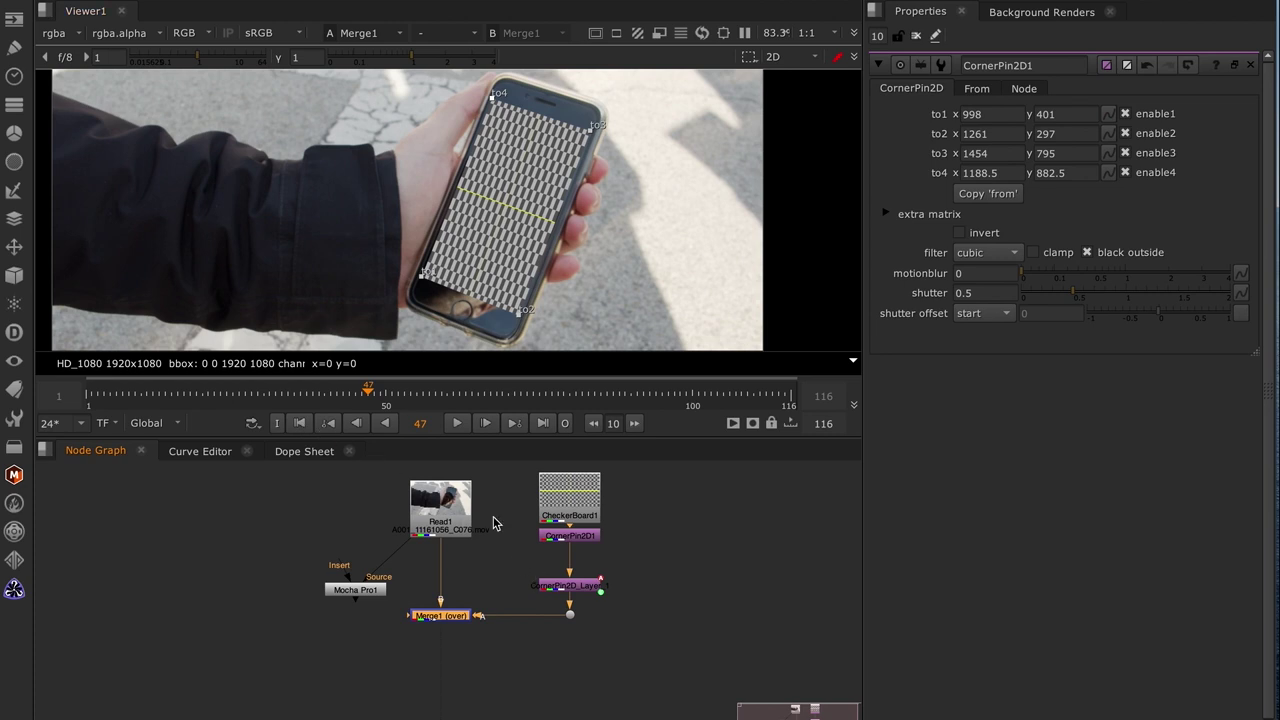
# Play the clip to check how the checkerboard sticks to the phone's screen.
pyautogui.click(459, 423)
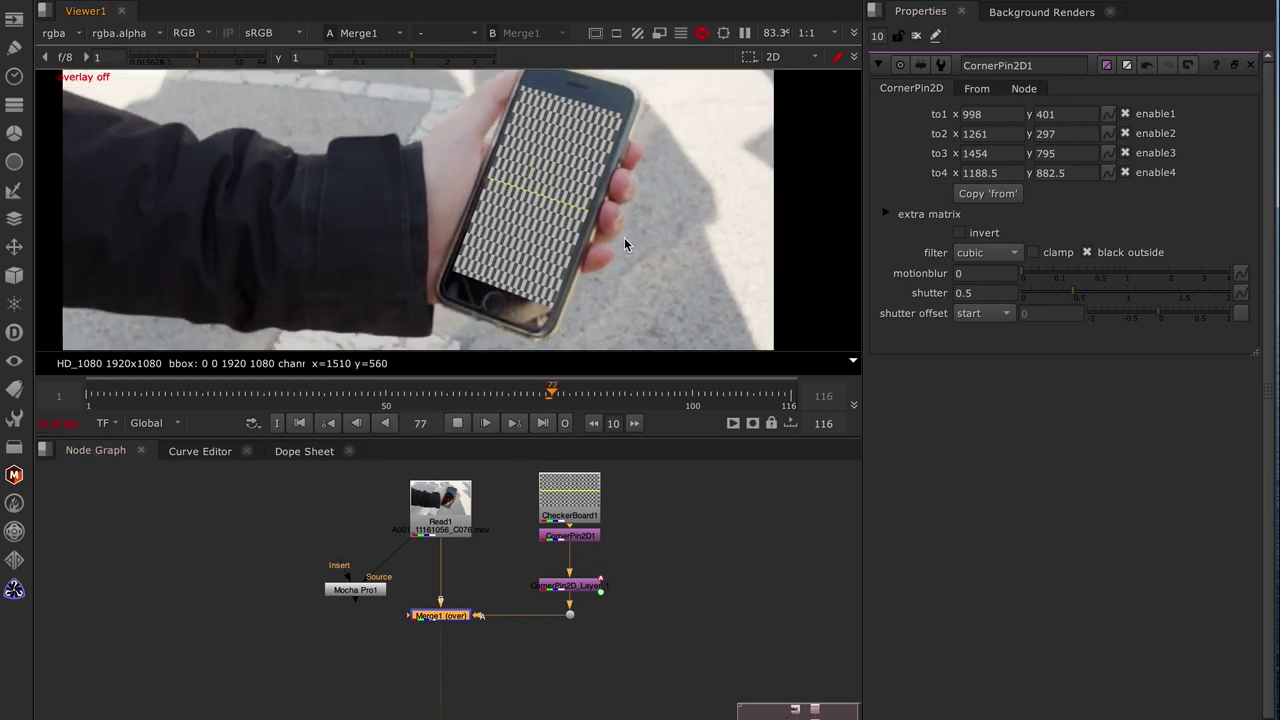
pyautogui.scroll(-3, 624, 237)
pyautogui.scroll(1, 628, 231)
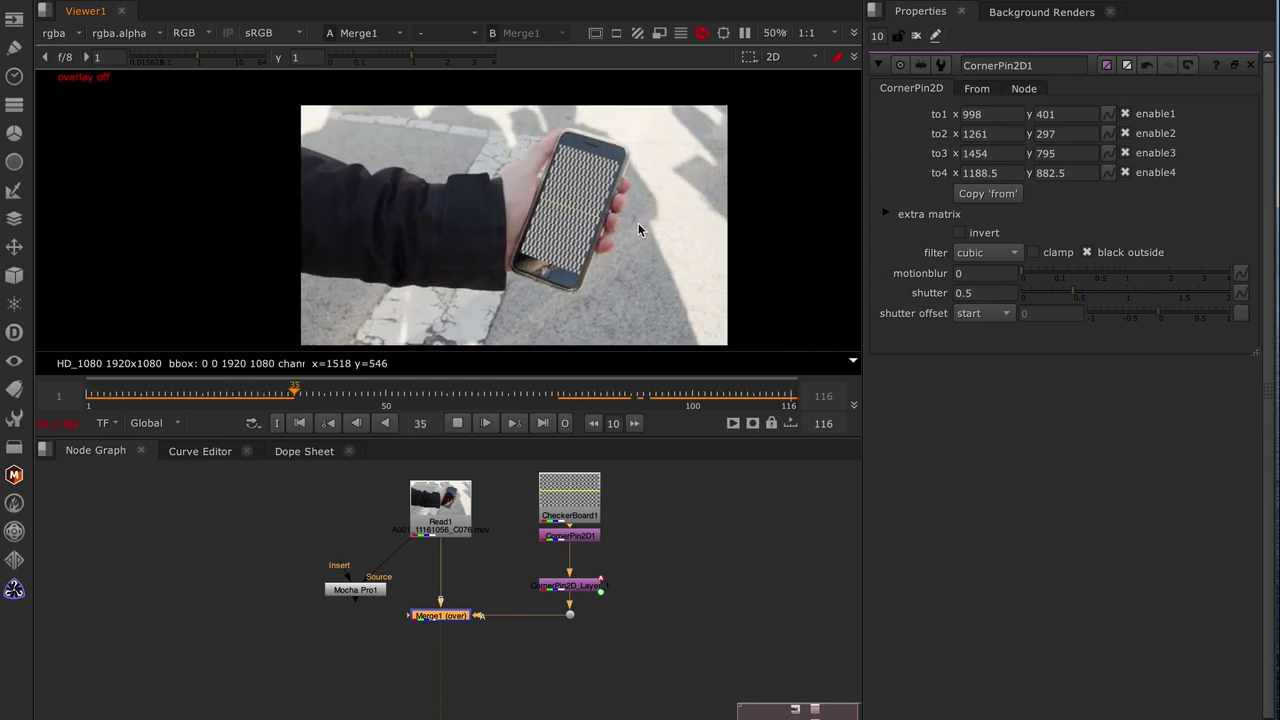
# Stop playback, go to frame 92, and set CornerPin2D_Layer_1's motion blur to 1 and shutter offset to centred.
pyautogui.click(459, 424)
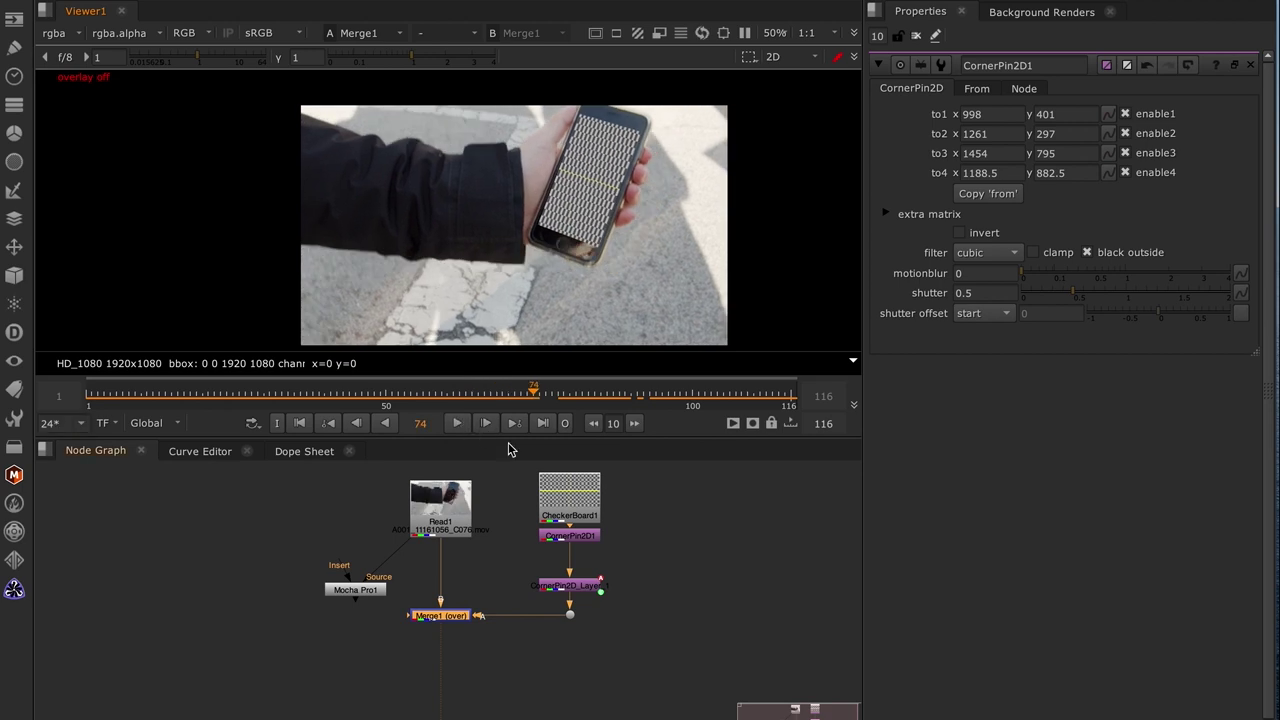
pyautogui.moveTo(541, 400); pyautogui.dragTo(640, 380)
pyautogui.scroll(4, 613, 197)
pyautogui.scroll(-3, 610, 200)
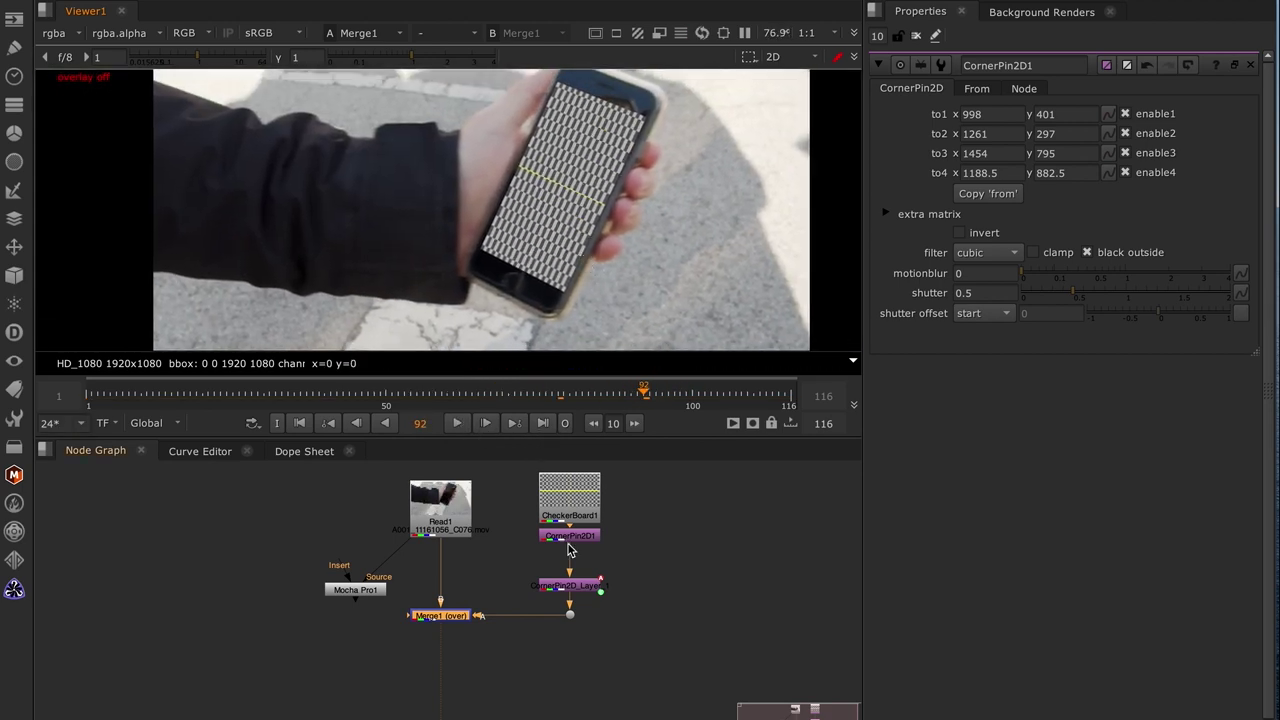
pyautogui.click(573, 587)
pyautogui.doubleClick(573, 587)
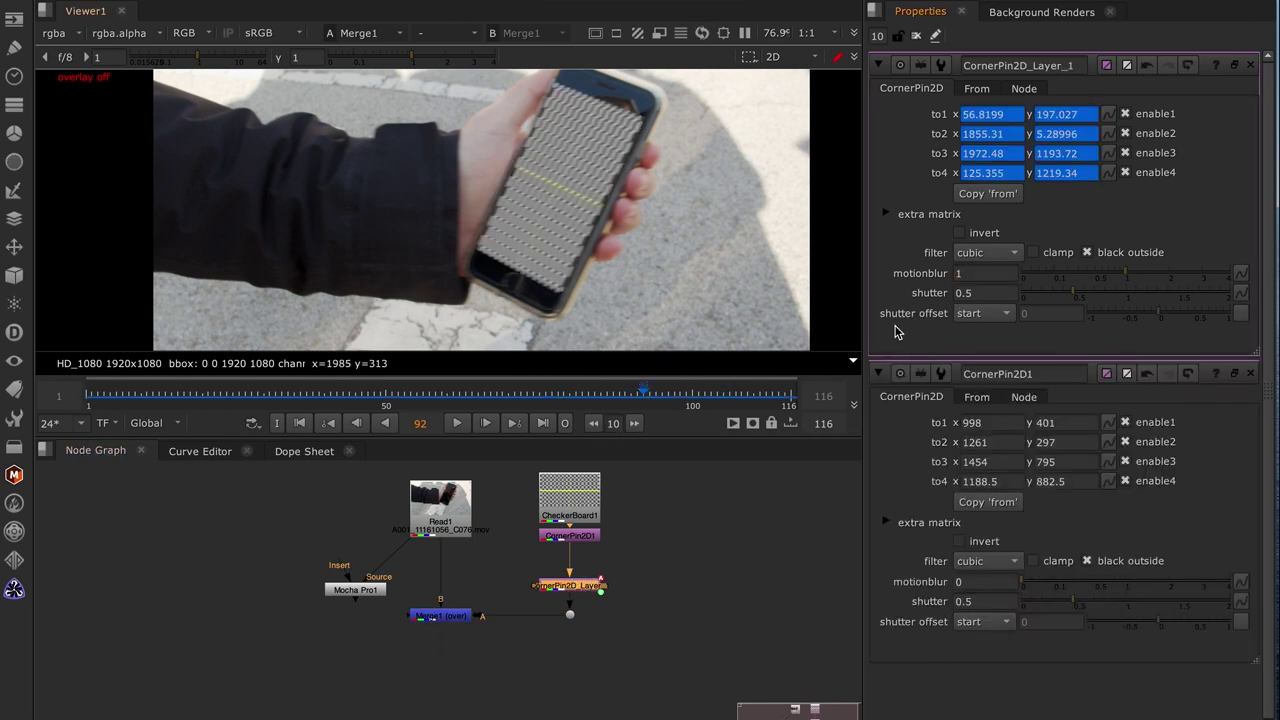
pyautogui.click(982, 313)
pyautogui.click(1000, 296)
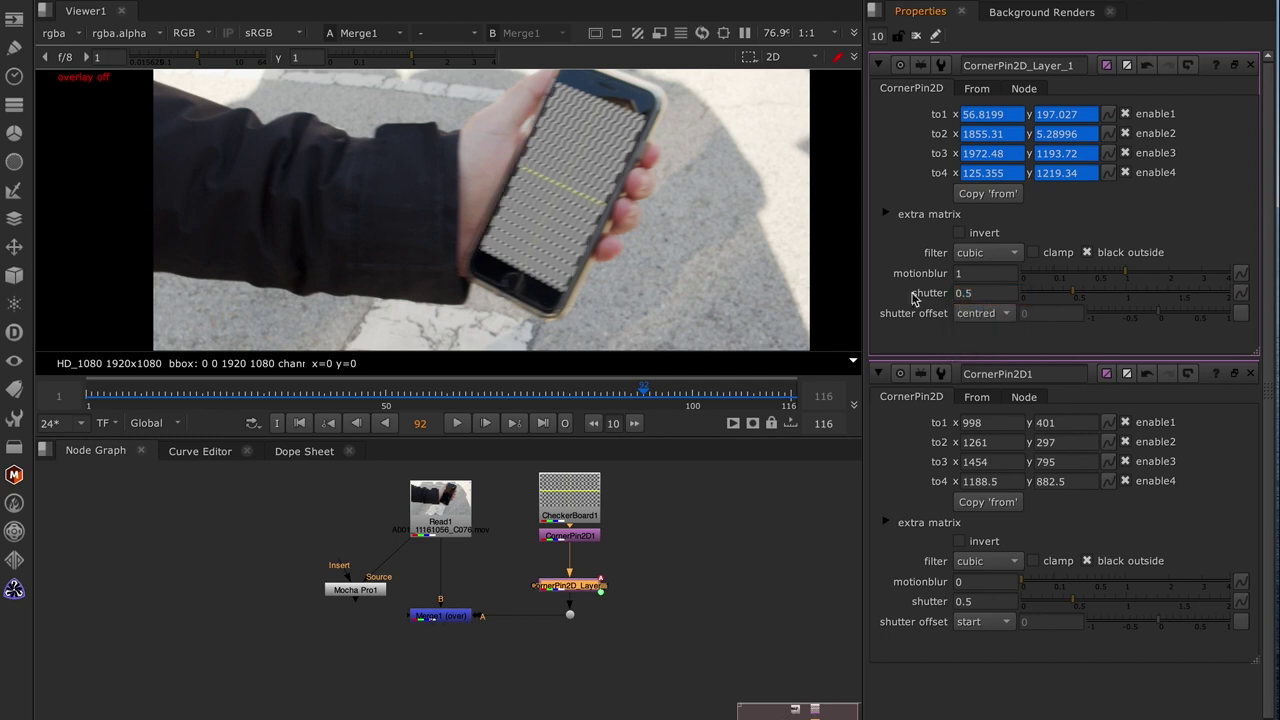
# Set the Merge1 operation to screen.
pyautogui.doubleClick(421, 622)
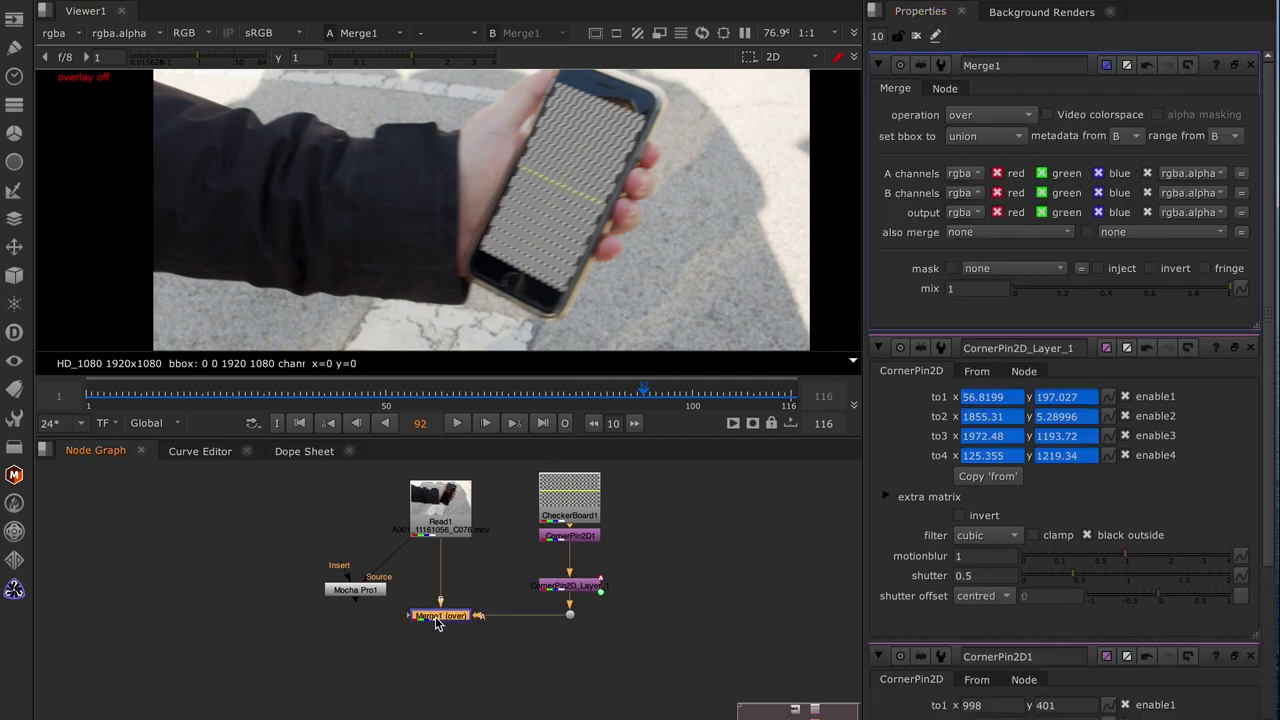
pyautogui.click(1014, 114)
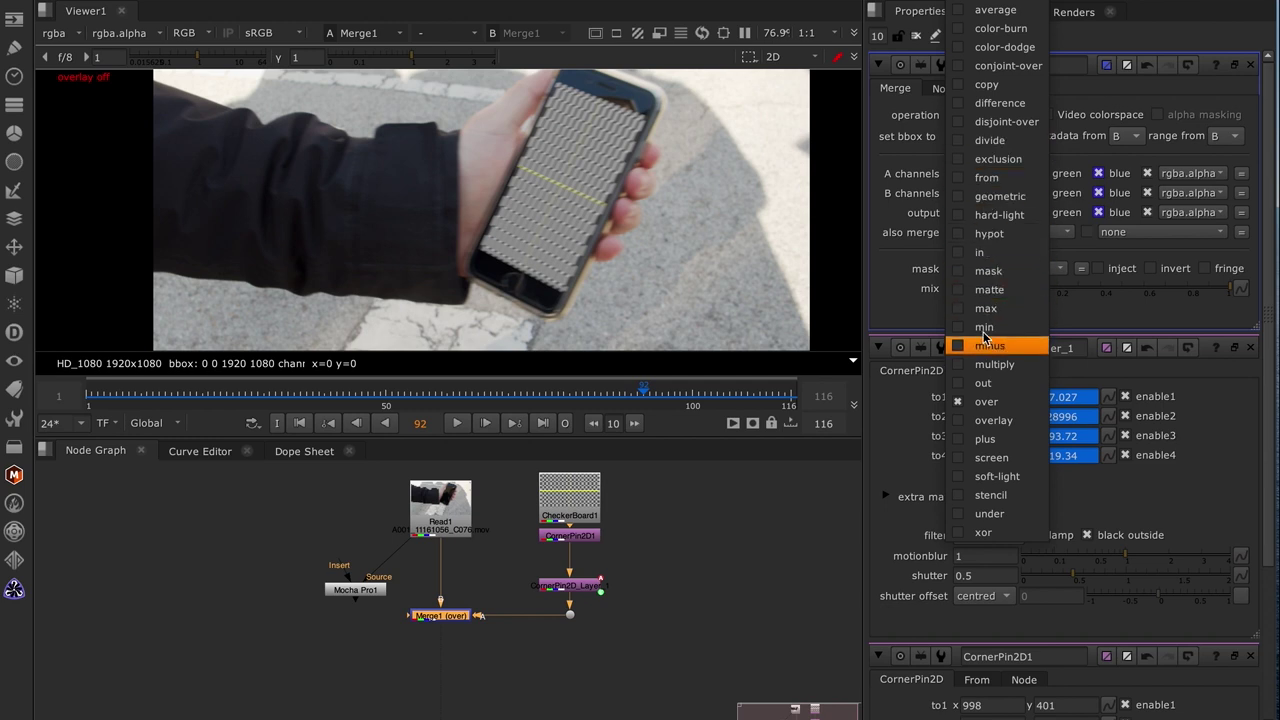
pyautogui.click(990, 457)
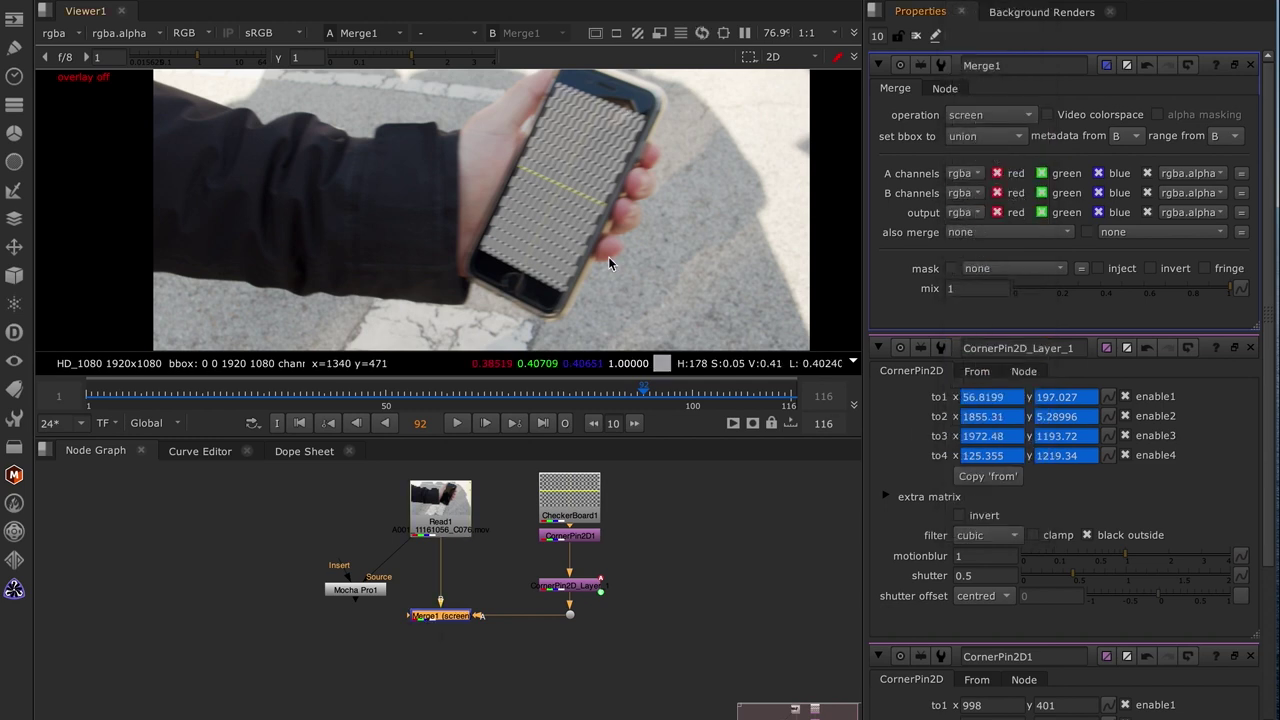
# Play the clip to check the screened checkerboard with motion blur, then inspect the phone at frame 80.
pyautogui.scroll(-1, 557, 340)
pyautogui.click(456, 423)
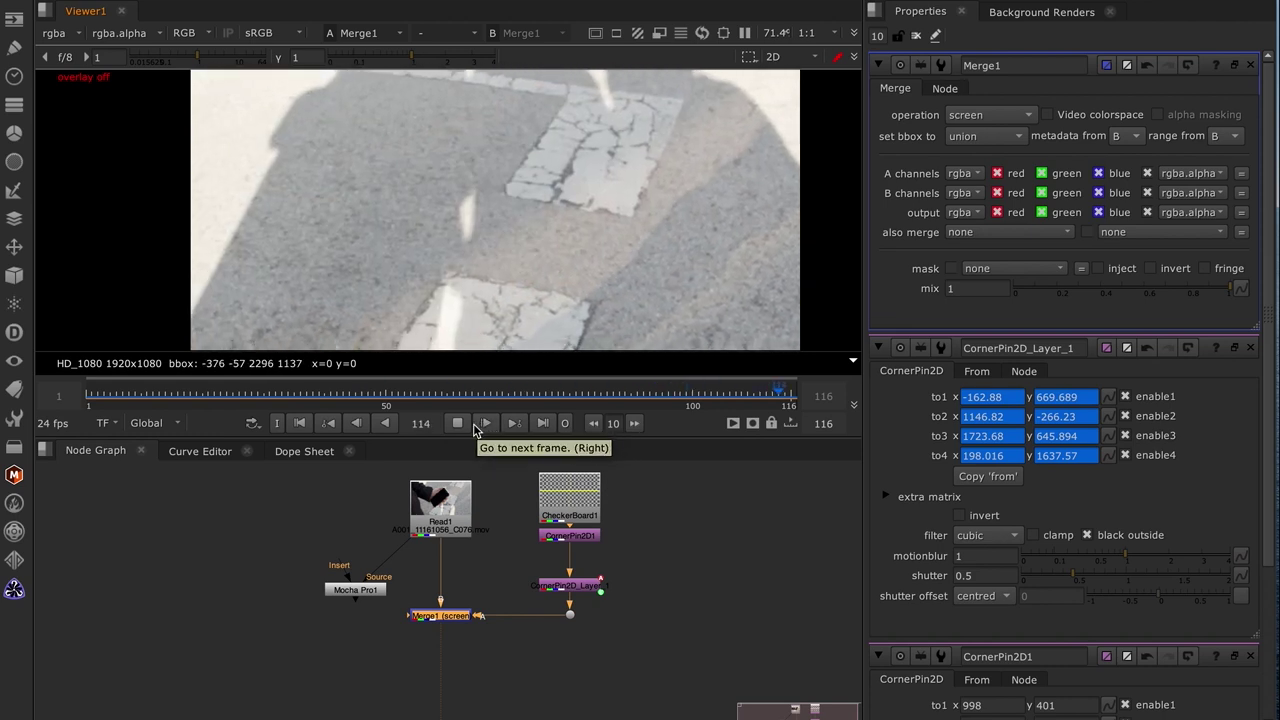
pyautogui.click(457, 423)
pyautogui.moveTo(500, 396); pyautogui.dragTo(567, 398)
pyautogui.moveTo(590, 242); pyautogui.dragTo(550, 245, button='middle')
pyautogui.scroll(3, 604, 210)
pyautogui.scroll(-3, 604, 210)
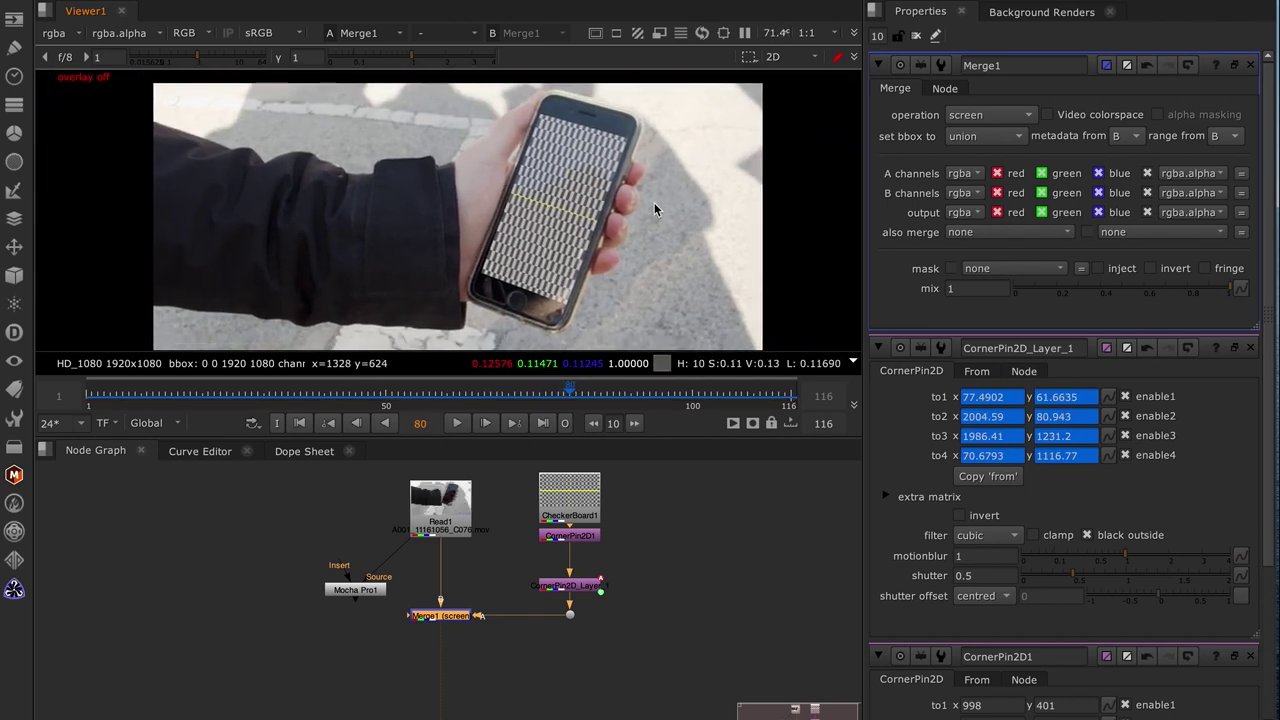
# Close all open node properties, view CheckerBoard1 on its own, and return the viewer to Merge1.
pyautogui.click(916, 35)
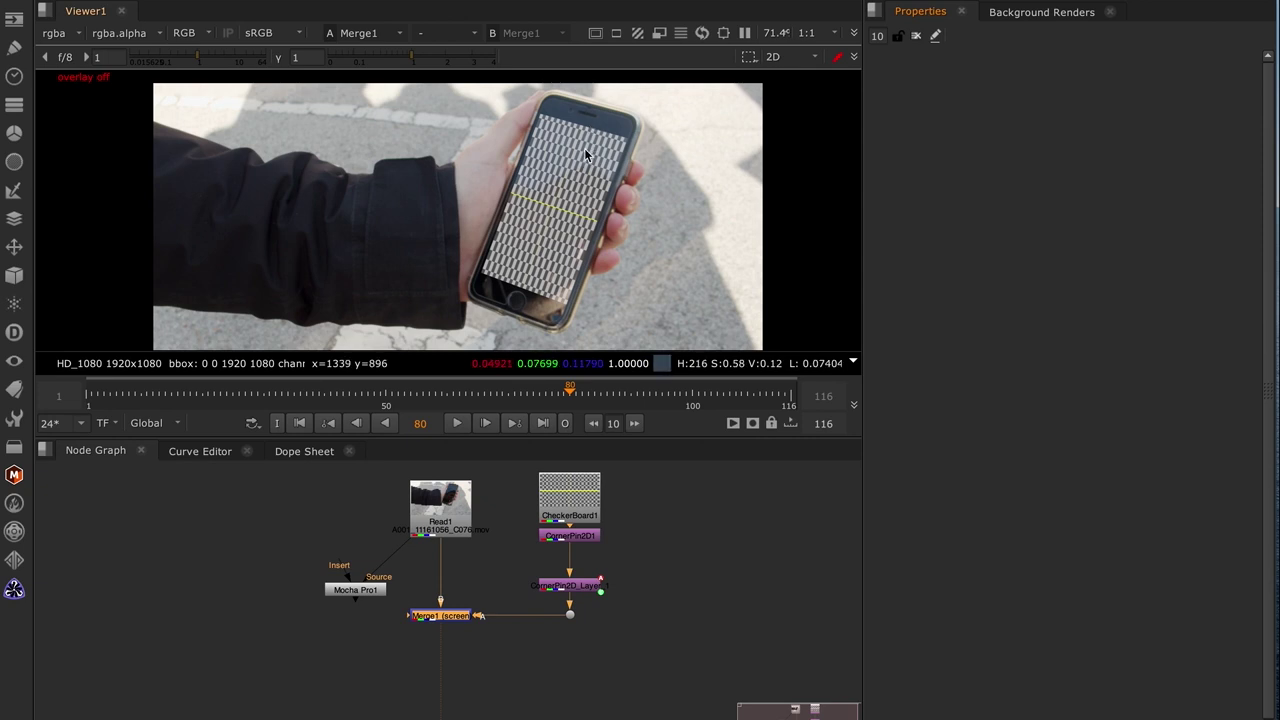
pyautogui.click(585, 510)
pyautogui.press('1')
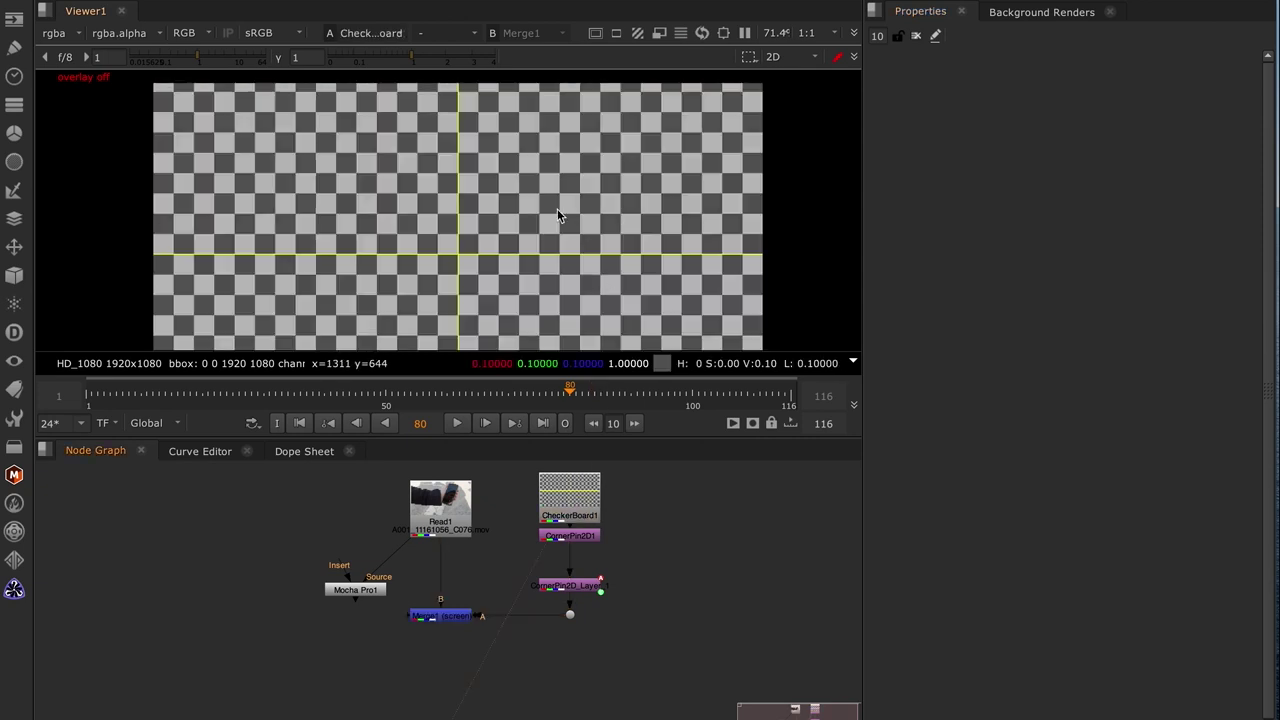
pyautogui.click(440, 615)
pyautogui.press('1')
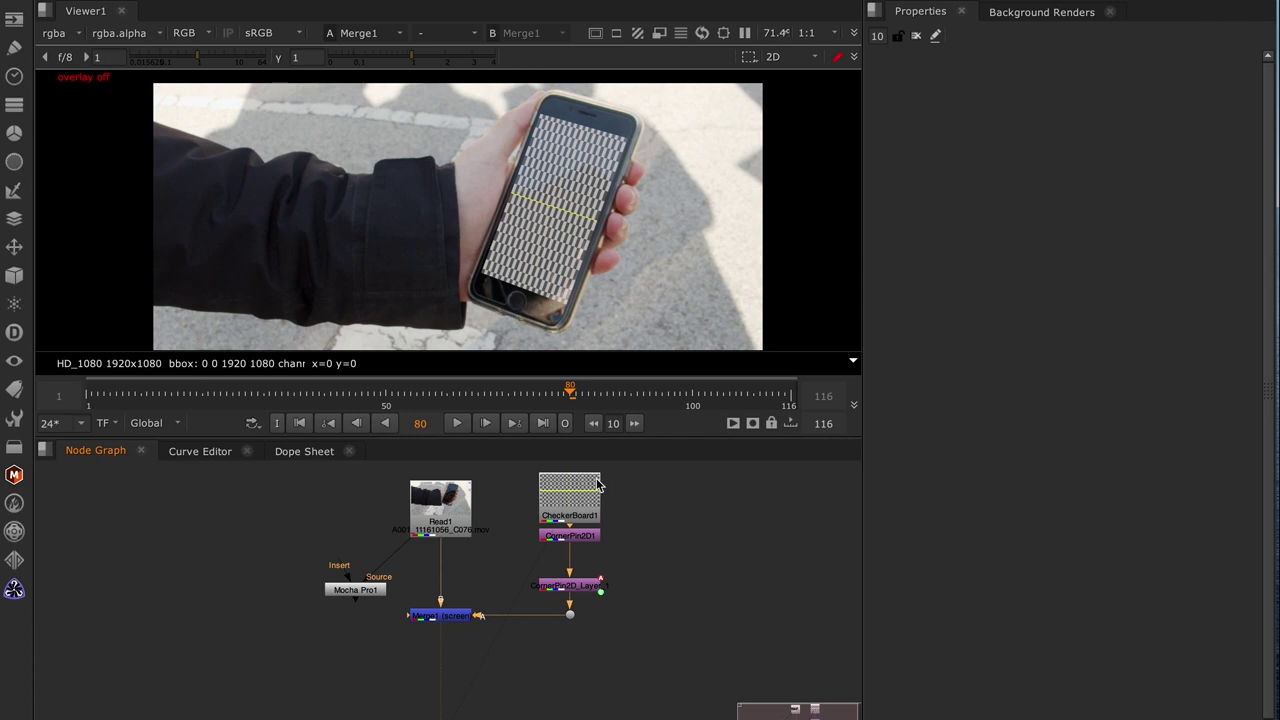
# Move CheckerBoard1 away from the node below it and disable CornerPin2D1.
pyautogui.moveTo(577, 512); pyautogui.dragTo(577, 499)
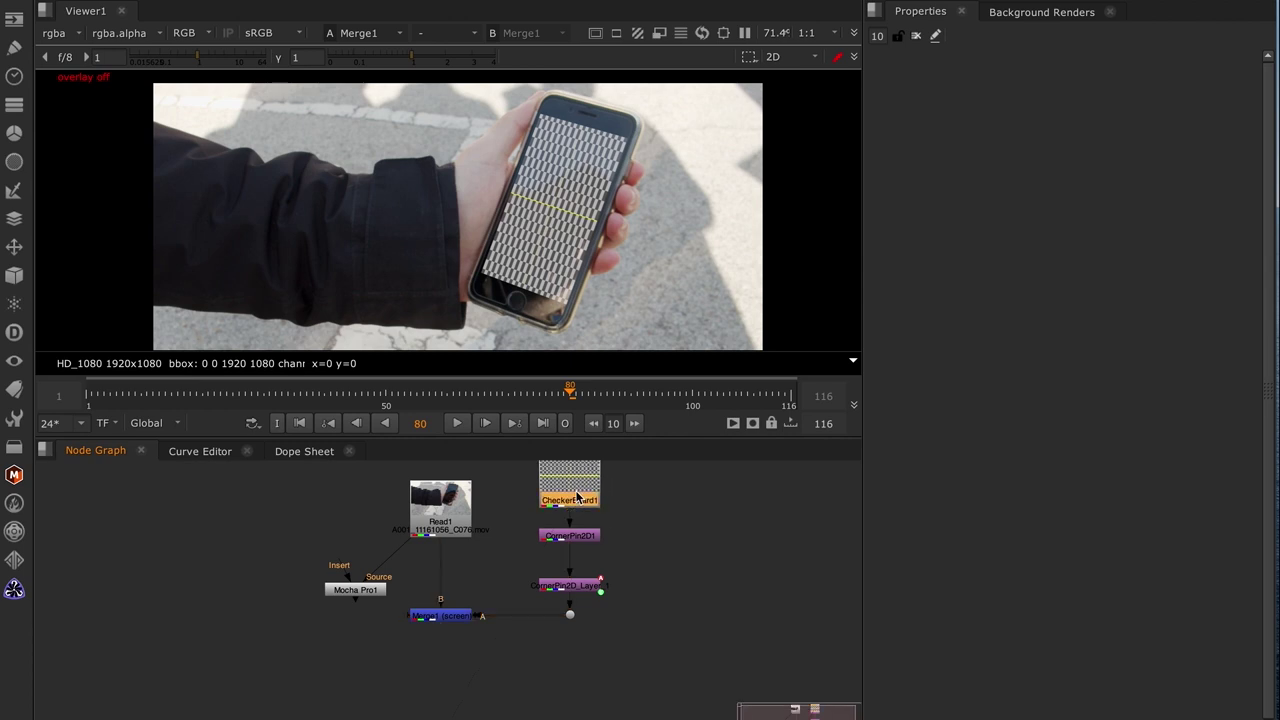
pyautogui.click(575, 537)
pyautogui.press('d')
pyautogui.press('d')
pyautogui.press('d')
# Insert a Transform node after CheckerBoard1, show the viewer overlay, and scale the checkerboard to 0.34.
pyautogui.moveTo(580, 505); pyautogui.dragTo(583, 479)
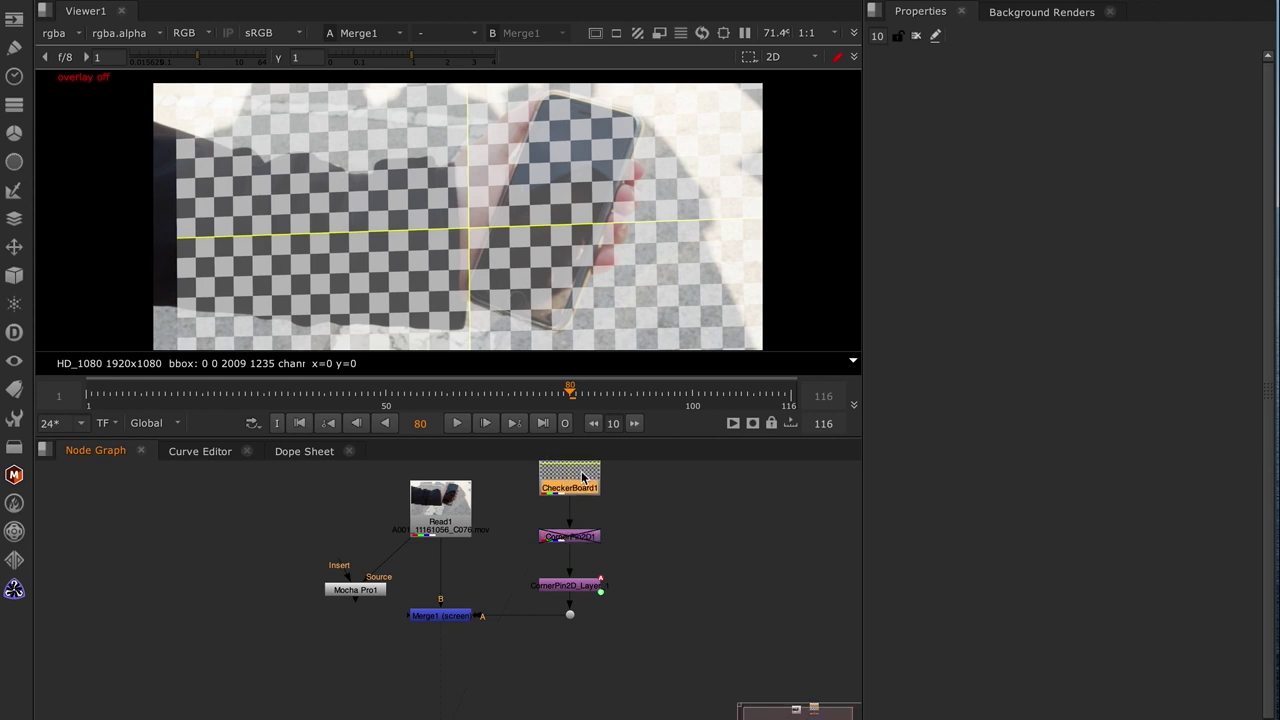
pyautogui.press('t')
pyautogui.scroll(-3, 530, 240)
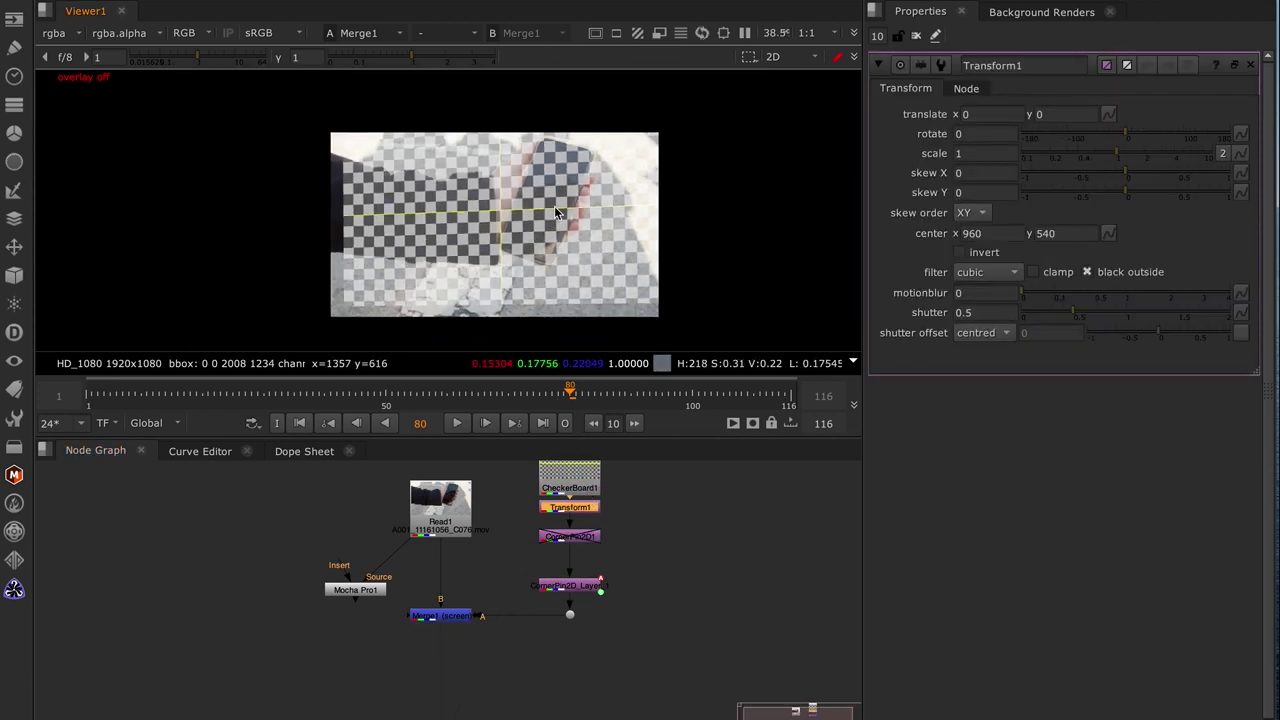
pyautogui.press('o')
pyautogui.moveTo(1113, 148); pyautogui.dragTo(1074, 156)
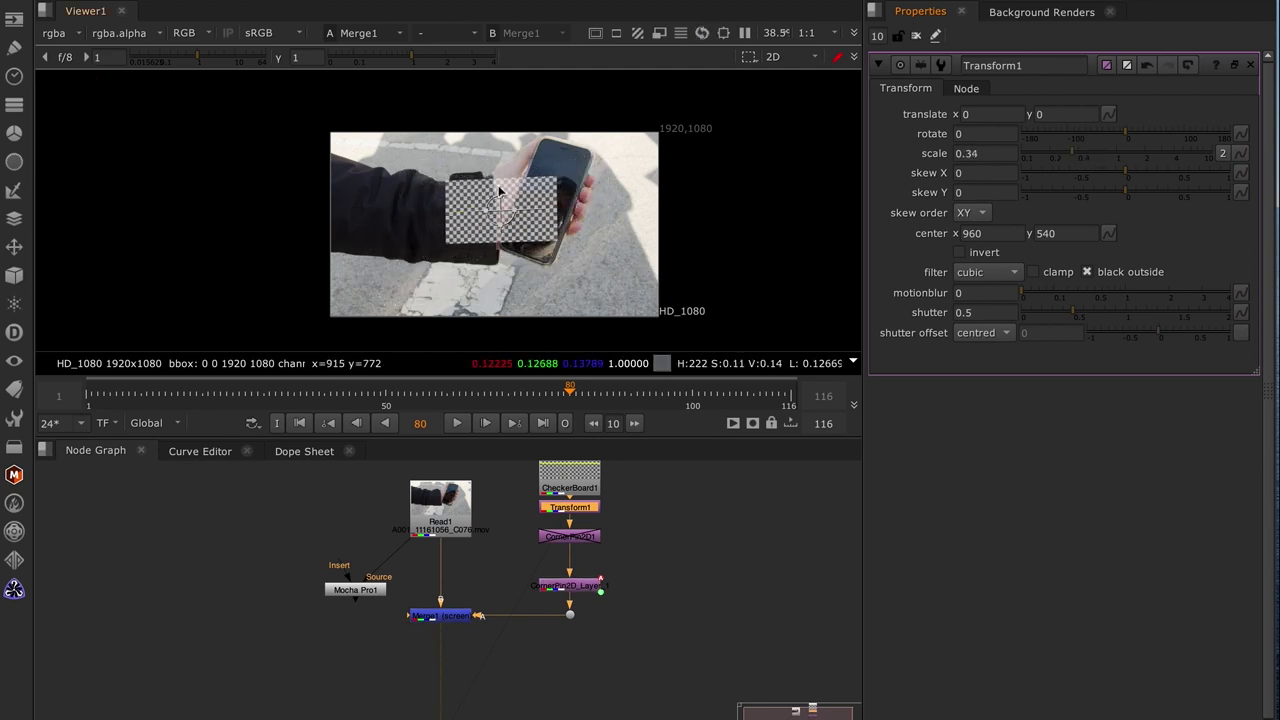
# Place the checkerboard over the phone with translate 228, 54, rotate -20 and scale 0.52 in Transform1.
pyautogui.moveTo(500, 207); pyautogui.dragTo(539, 188)
pyautogui.moveTo(1077, 152)
pyautogui.mouseDown()
pyautogui.moveTo(1134, 131)
pyautogui.moveTo(1090, 154)
pyautogui.mouseUp()
pyautogui.moveTo(536, 189); pyautogui.dragTo(537, 201)
pyautogui.scroll(1, 574, 160)
pyautogui.press('f')
pyautogui.moveTo(975, 154); pyautogui.dragTo(603, 179, button='middle')
pyautogui.hotkey('ctrl', 'z')
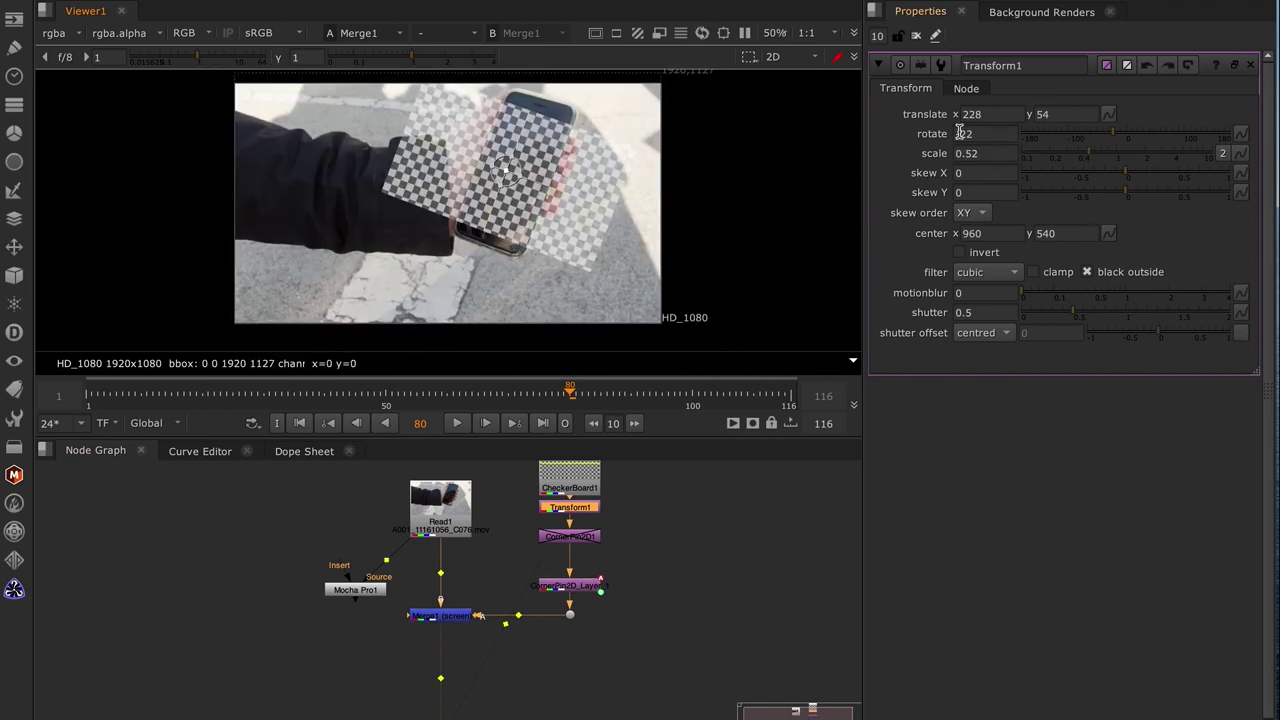
pyautogui.moveTo(1108, 133); pyautogui.dragTo(1116, 135)
pyautogui.moveTo(681, 210); pyautogui.dragTo(657, 223, button='middle')
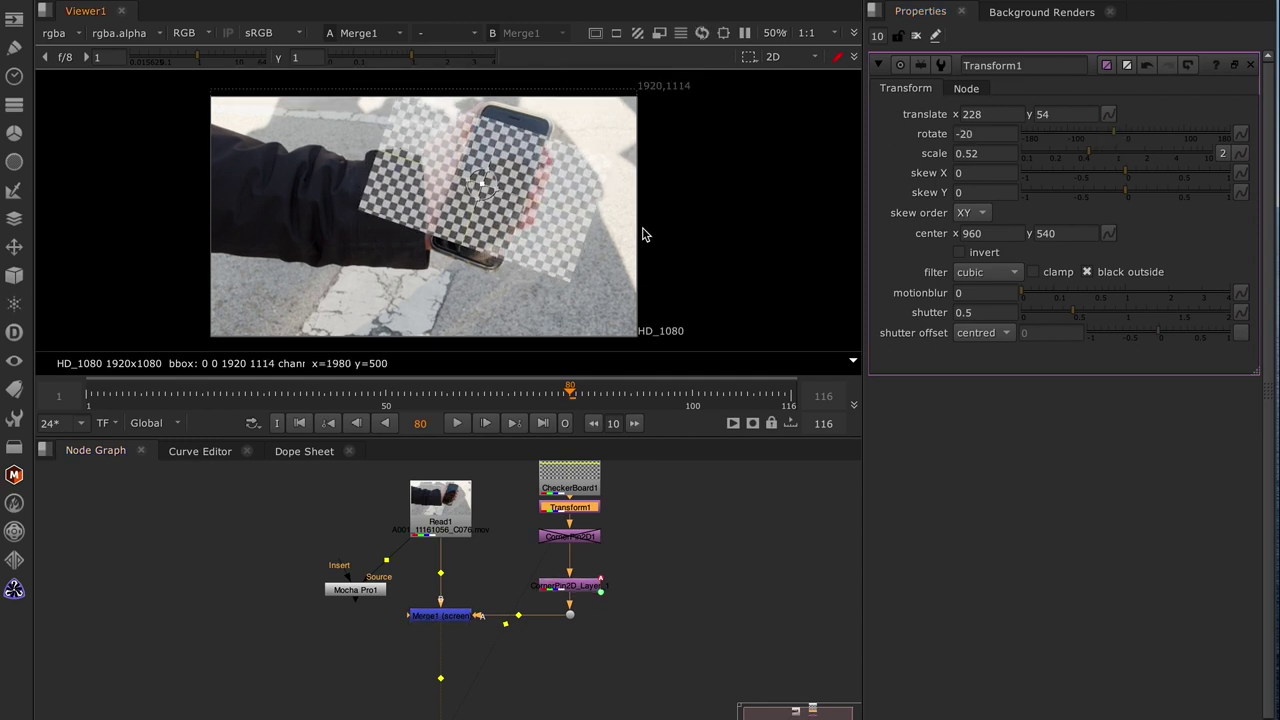
# Insert a Copy node between Transform1 and CornerPin2D1, and feed a new Roto node into its A input.
pyautogui.moveTo(577, 545); pyautogui.dragTo(583, 580)
pyautogui.click(579, 510)
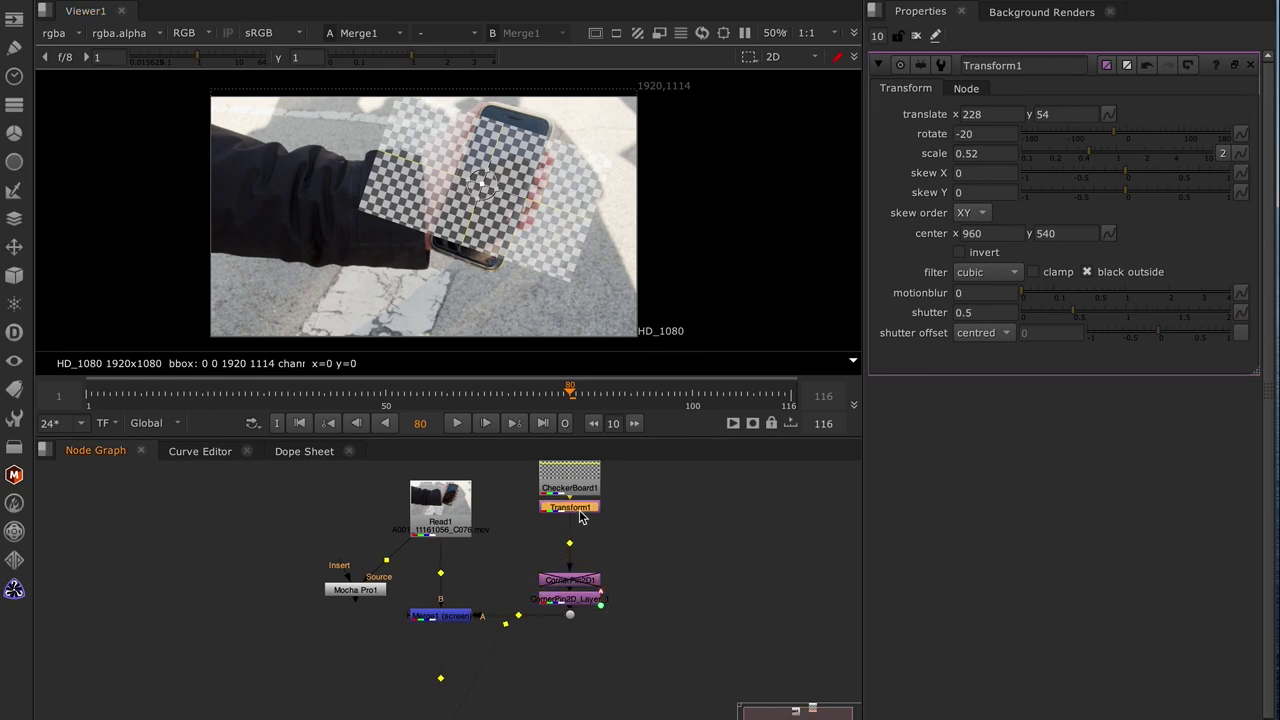
pyautogui.press('k')
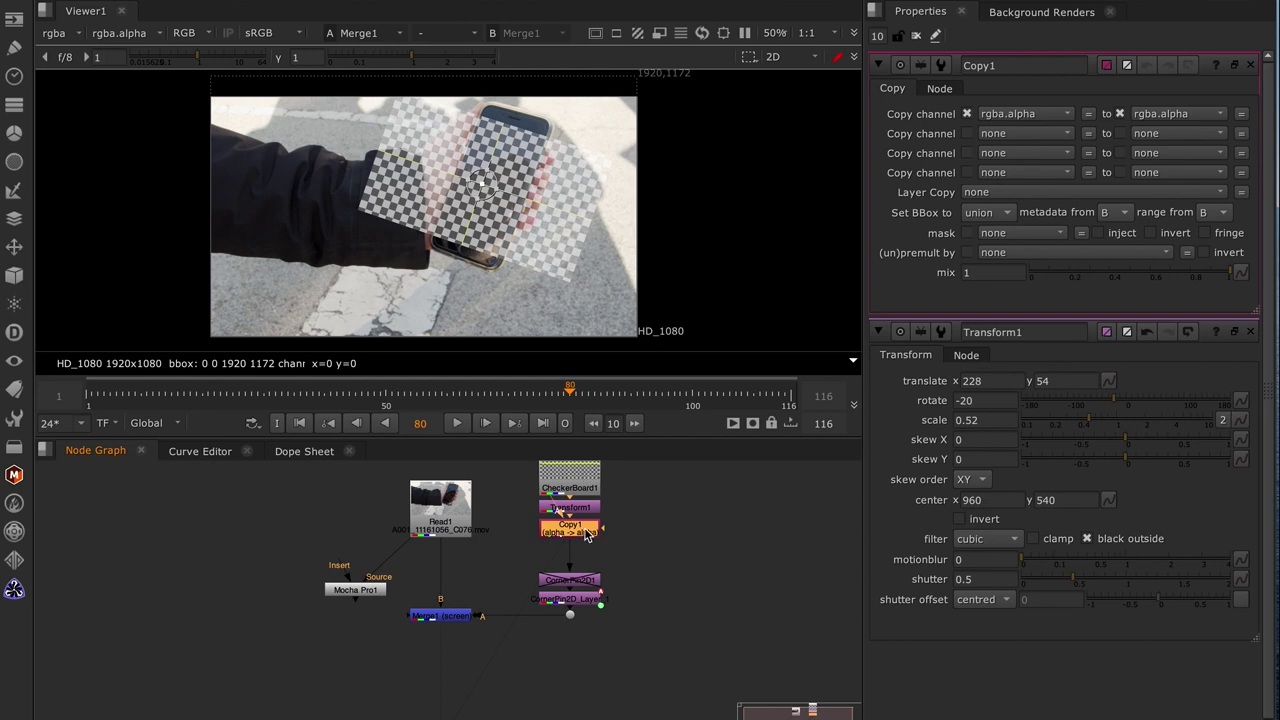
pyautogui.press('o')
pyautogui.moveTo(557, 525); pyautogui.dragTo(623, 512)
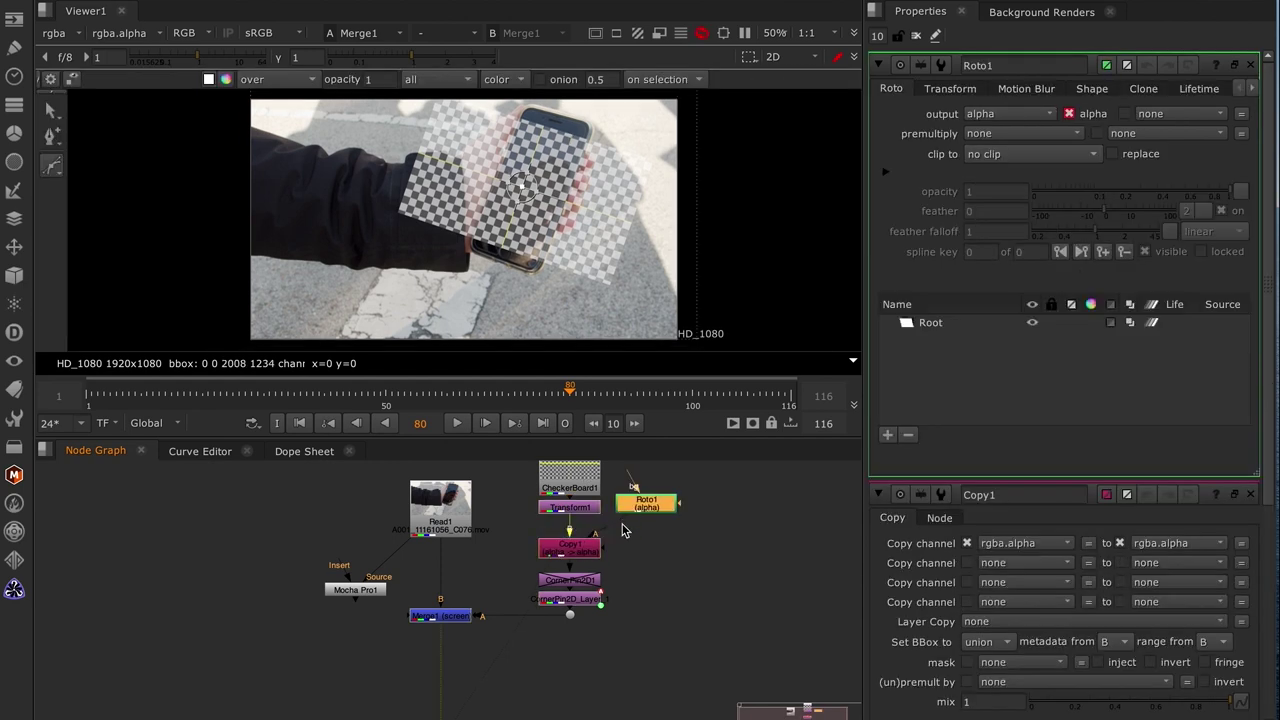
pyautogui.click(586, 551)
pyautogui.click(646, 505)
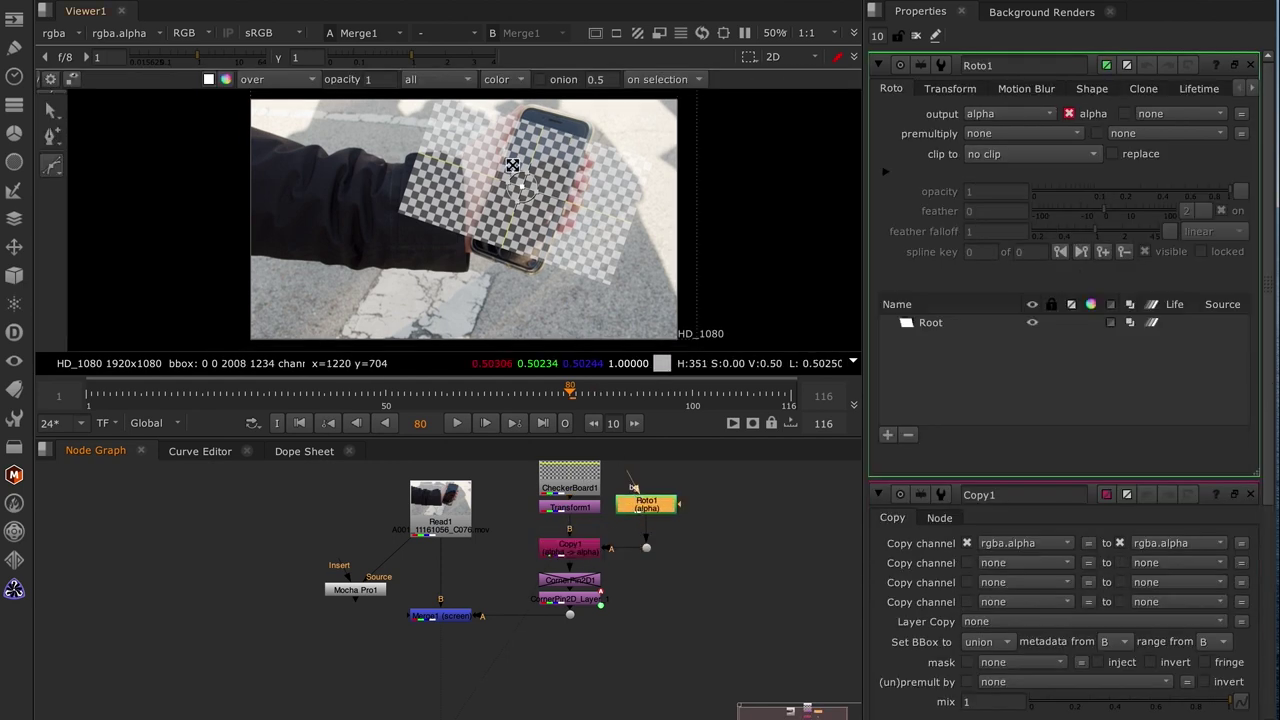
# Disable Merge1 and draw a four-point Bezier around the phone's display in Roto1.
pyautogui.scroll(2, 515, 280)
pyautogui.click(455, 616)
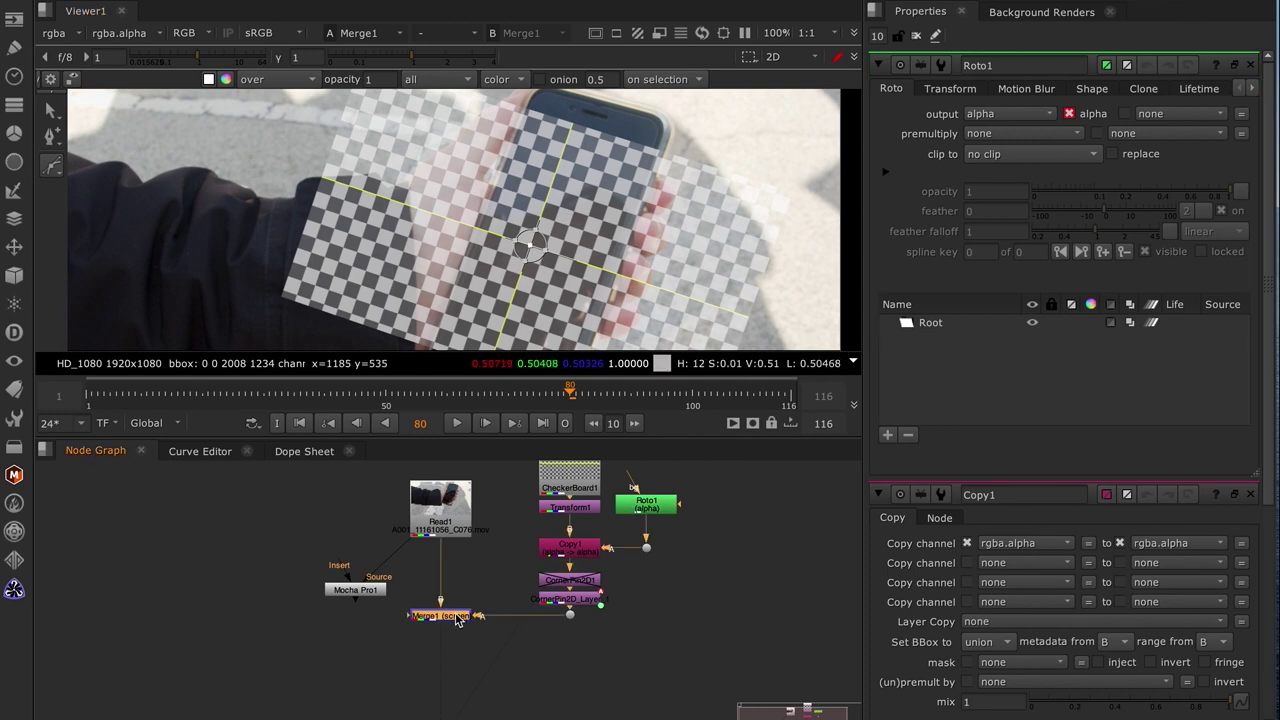
pyautogui.press('d')
pyautogui.click(645, 508)
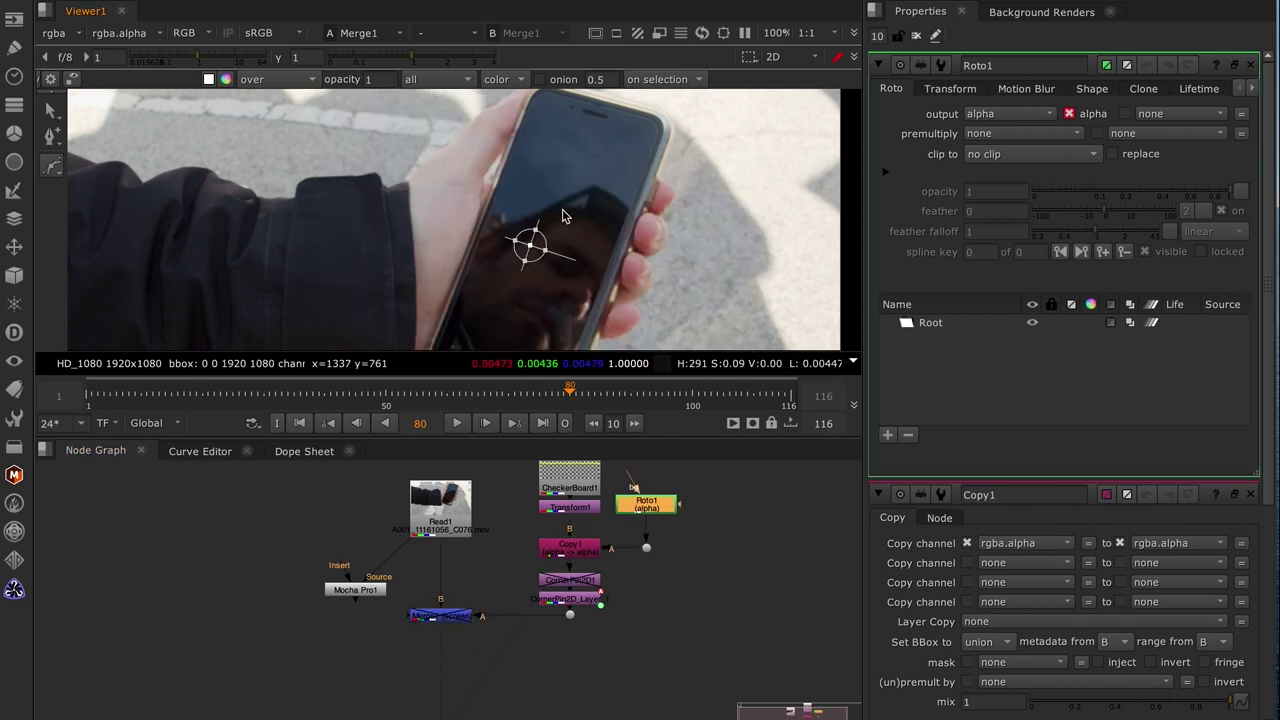
pyautogui.moveTo(563, 214); pyautogui.dragTo(557, 180, button='middle')
pyautogui.click(448, 286)
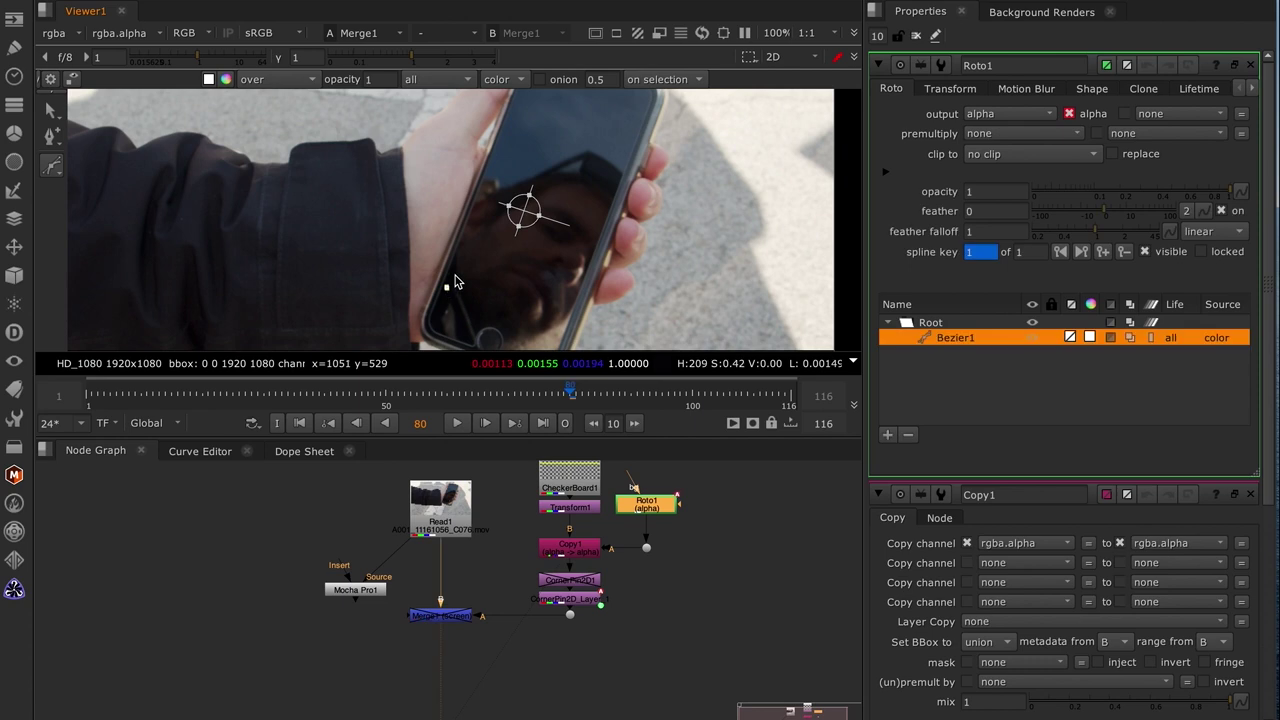
pyautogui.moveTo(509, 141); pyautogui.dragTo(489, 203, button='middle')
pyautogui.click(505, 140)
pyautogui.click(621, 171)
pyautogui.moveTo(514, 342); pyautogui.dragTo(552, 246, button='middle')
pyautogui.click(559, 305)
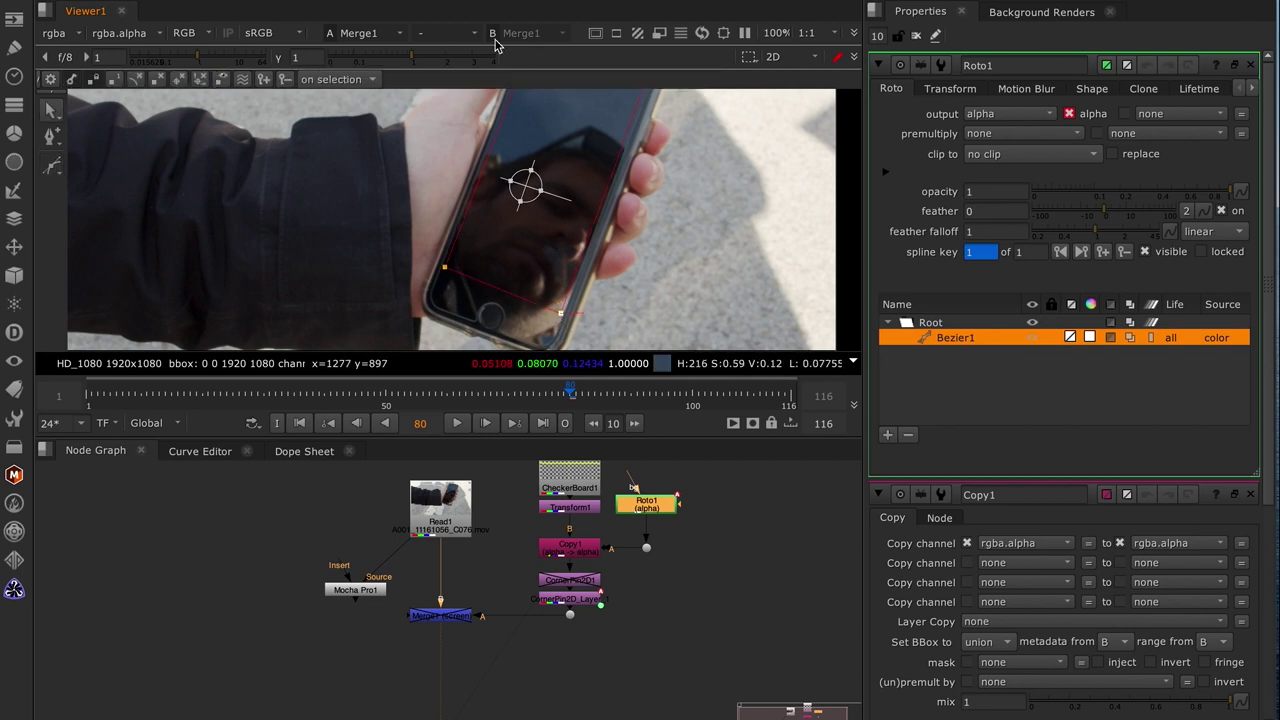
# With the viewer gamma raised to 2.65, refine the Bezier's corners on the phone's display, then reset the gamma and hide the overlay.
pyautogui.click(446, 58)
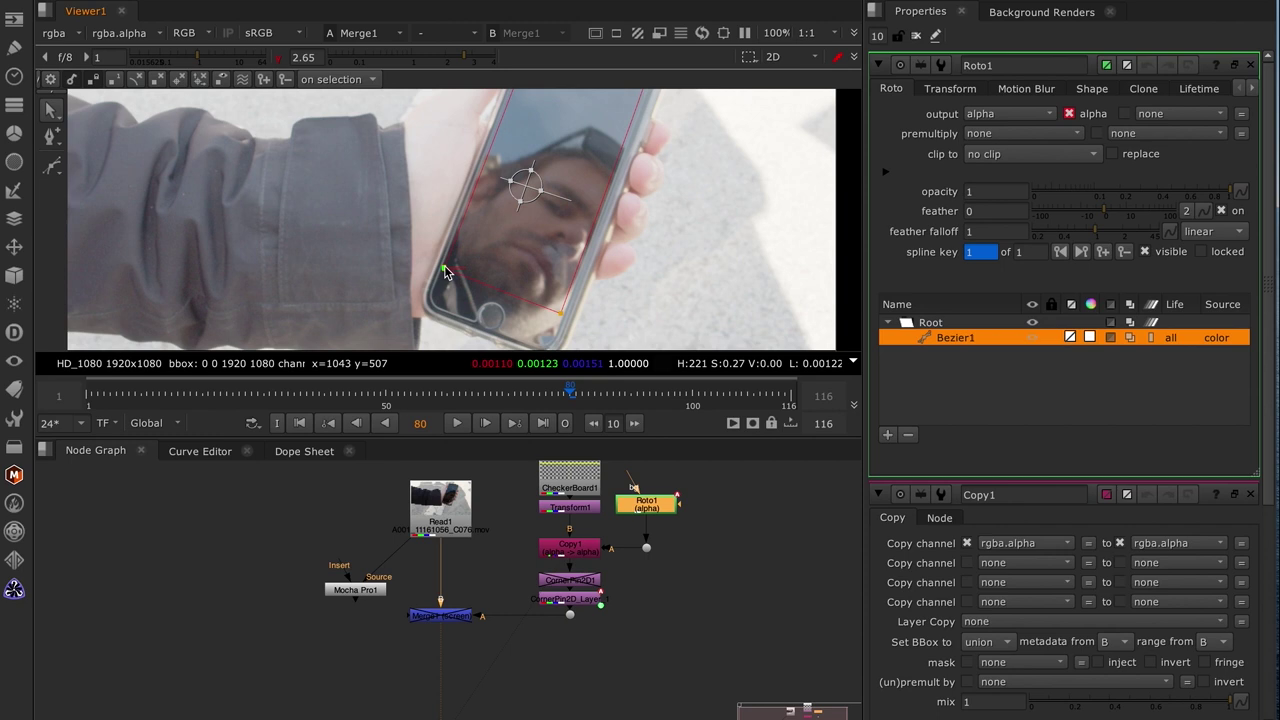
pyautogui.scroll(3, 533, 246)
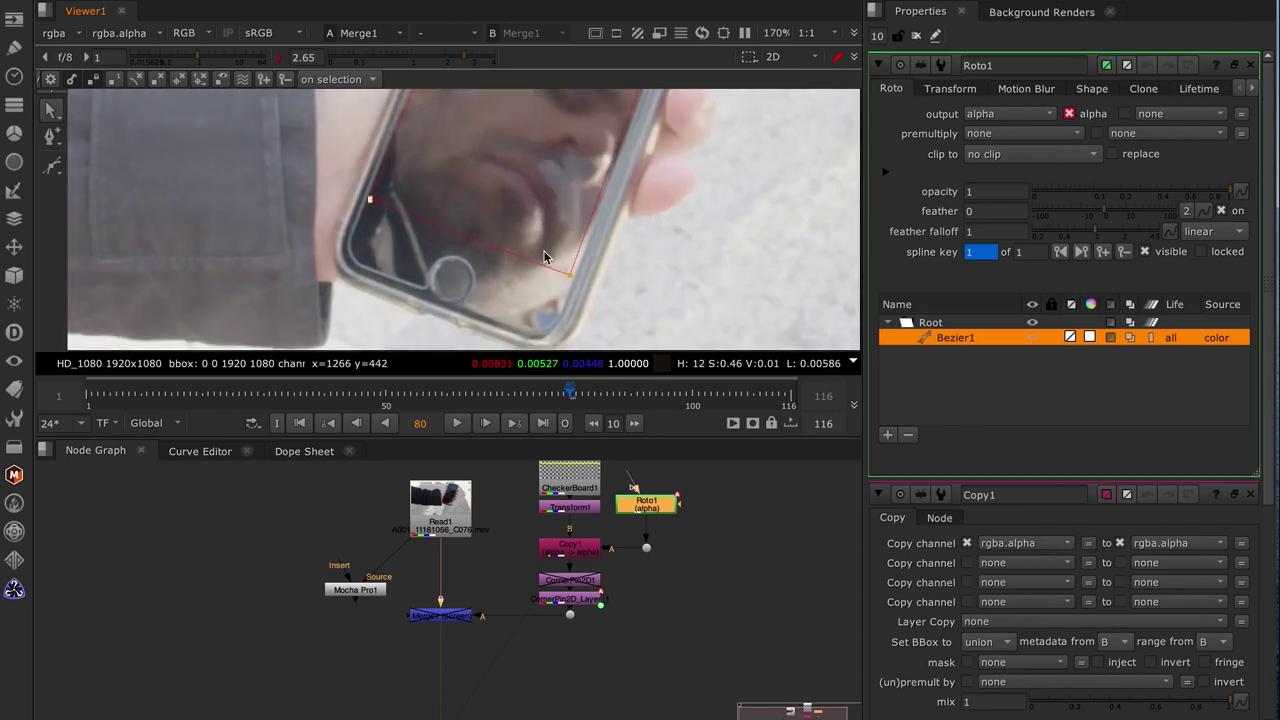
pyautogui.moveTo(488, 198); pyautogui.dragTo(432, 350, button='middle')
pyautogui.moveTo(474, 192); pyautogui.dragTo(458, 304, button='middle')
pyautogui.moveTo(451, 165); pyautogui.dragTo(443, 215, button='middle')
pyautogui.moveTo(421, 152); pyautogui.dragTo(417, 146)
pyautogui.click(617, 205)
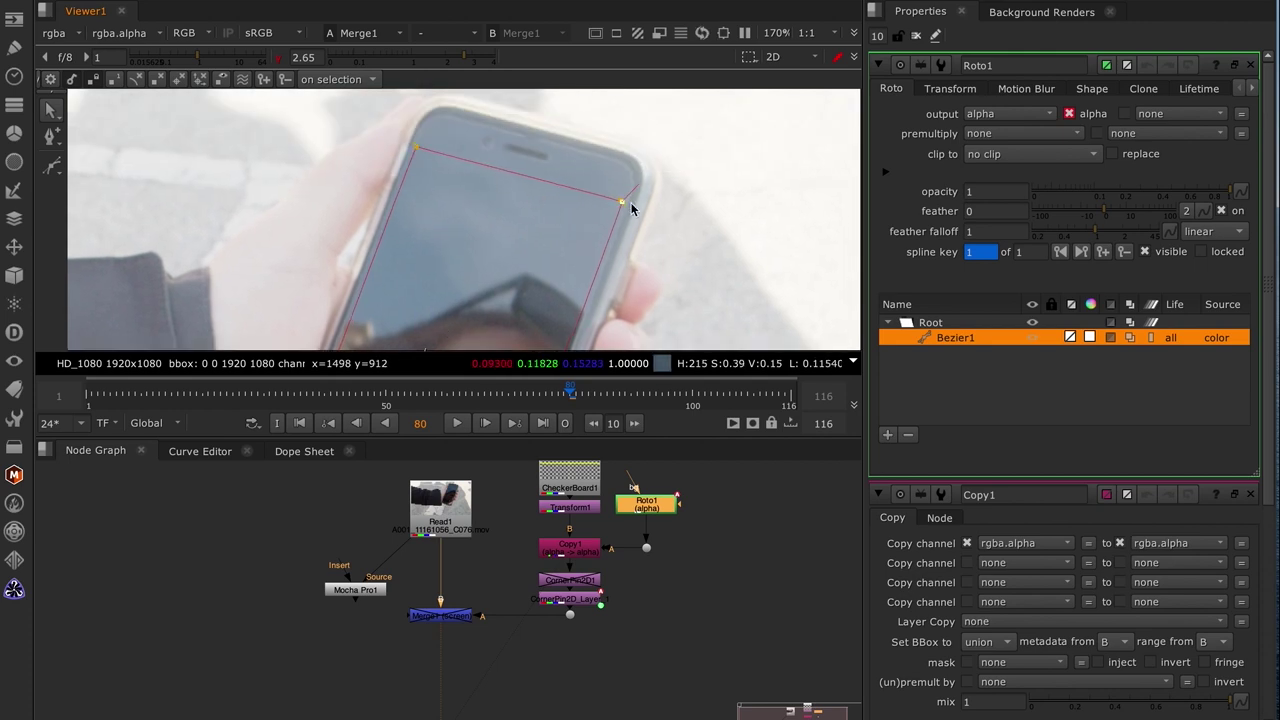
pyautogui.scroll(-5, 648, 221)
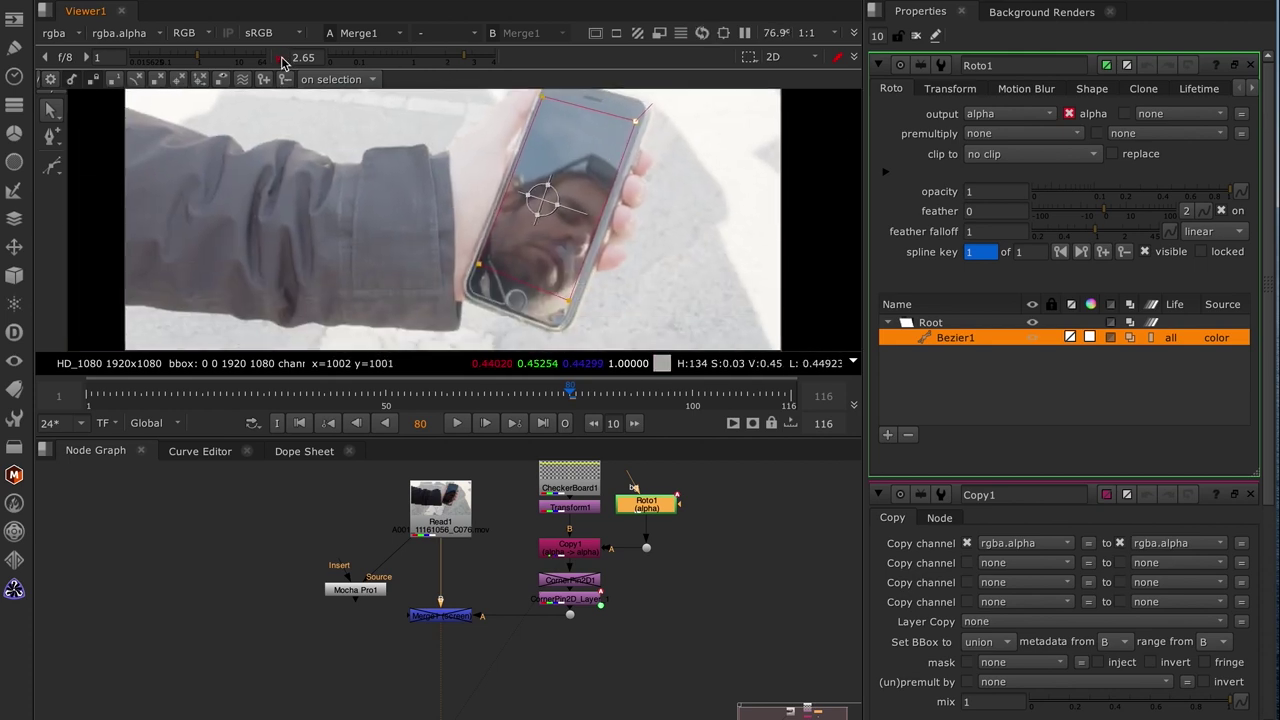
pyautogui.click(283, 62)
pyautogui.press('o')
# Move the corner pin nodes and Merge1 down together to make room below Copy1.
pyautogui.click(572, 550)
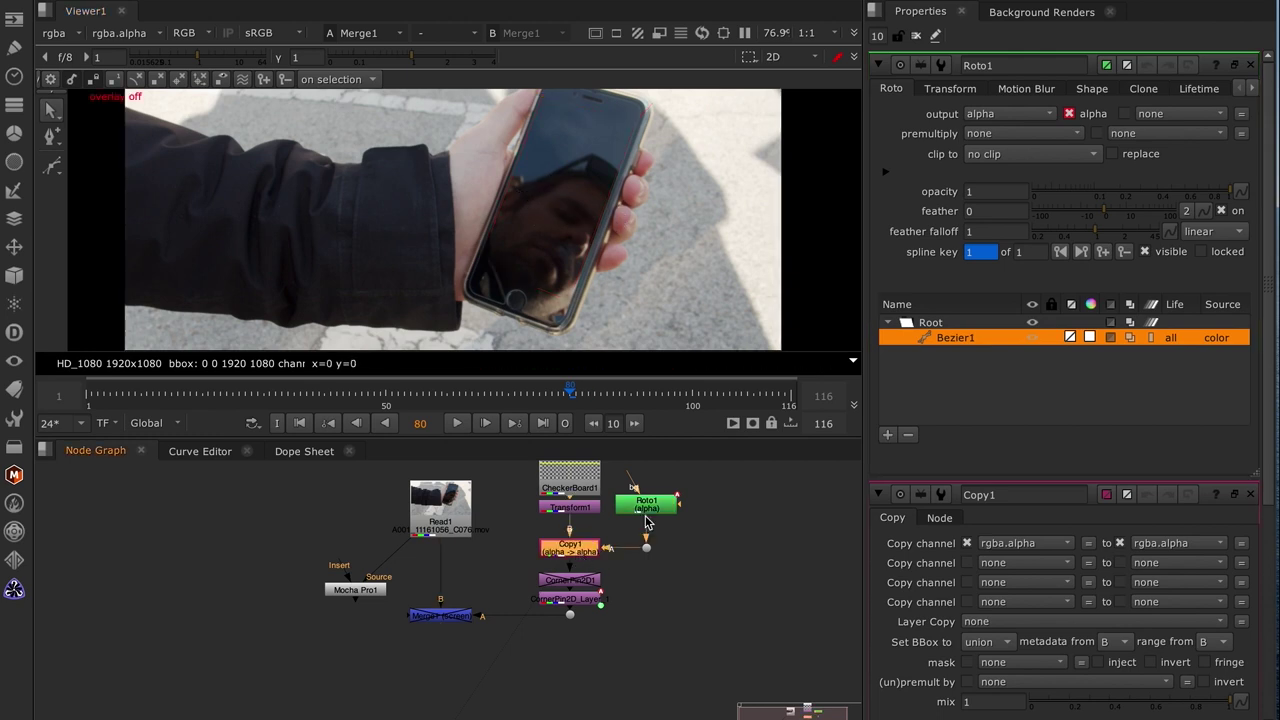
pyautogui.moveTo(661, 480); pyautogui.dragTo(642, 513, button='middle')
pyautogui.moveTo(410, 537); pyautogui.dragTo(411, 494)
pyautogui.moveTo(635, 602); pyautogui.dragTo(394, 671)
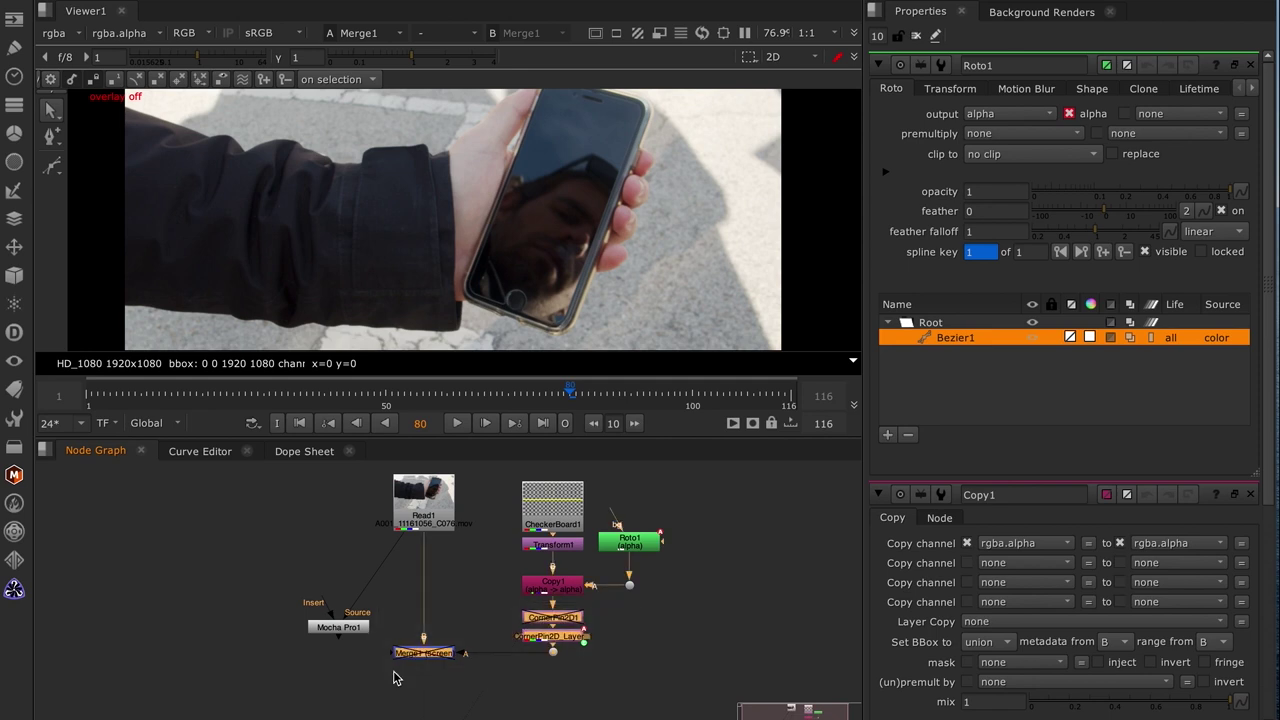
pyautogui.moveTo(538, 614); pyautogui.dragTo(550, 552, button='middle')
pyautogui.click(575, 537)
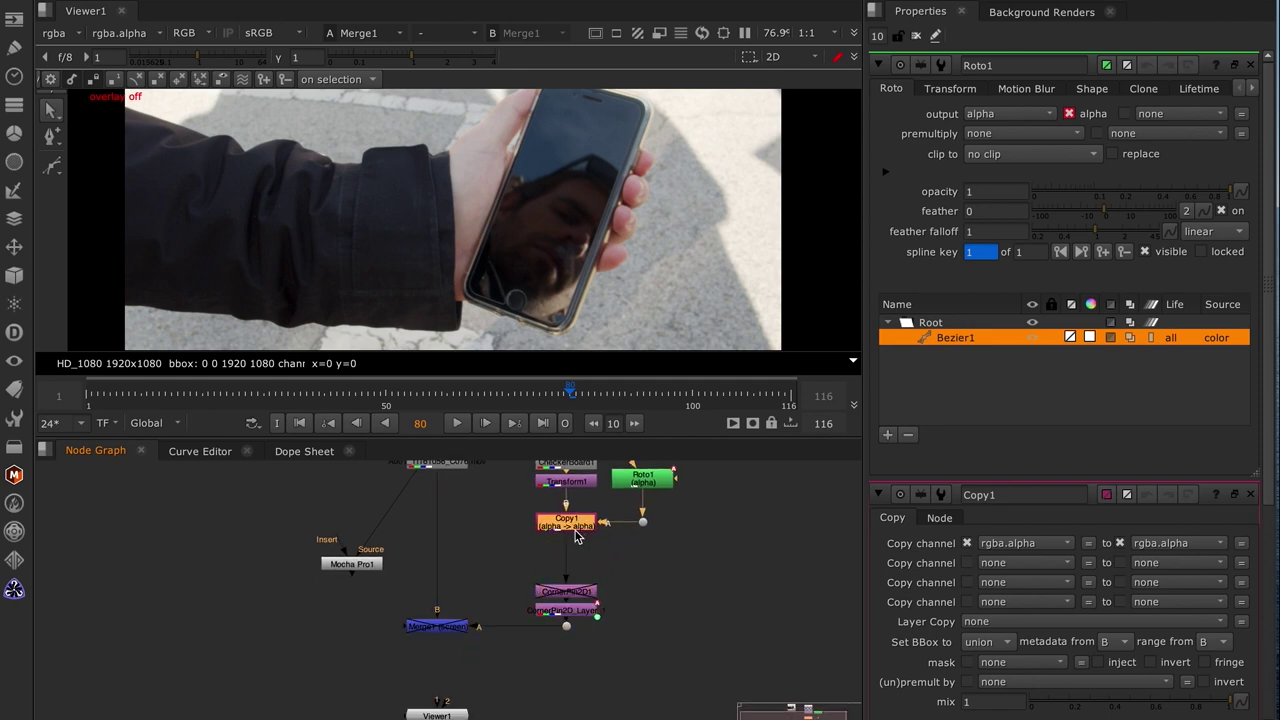
# Re-enable Merge1 to composite the transformed checkerboard over the footage.
pyautogui.click(443, 632)
pyautogui.click(452, 628)
pyautogui.press('d')
pyautogui.click(625, 568)
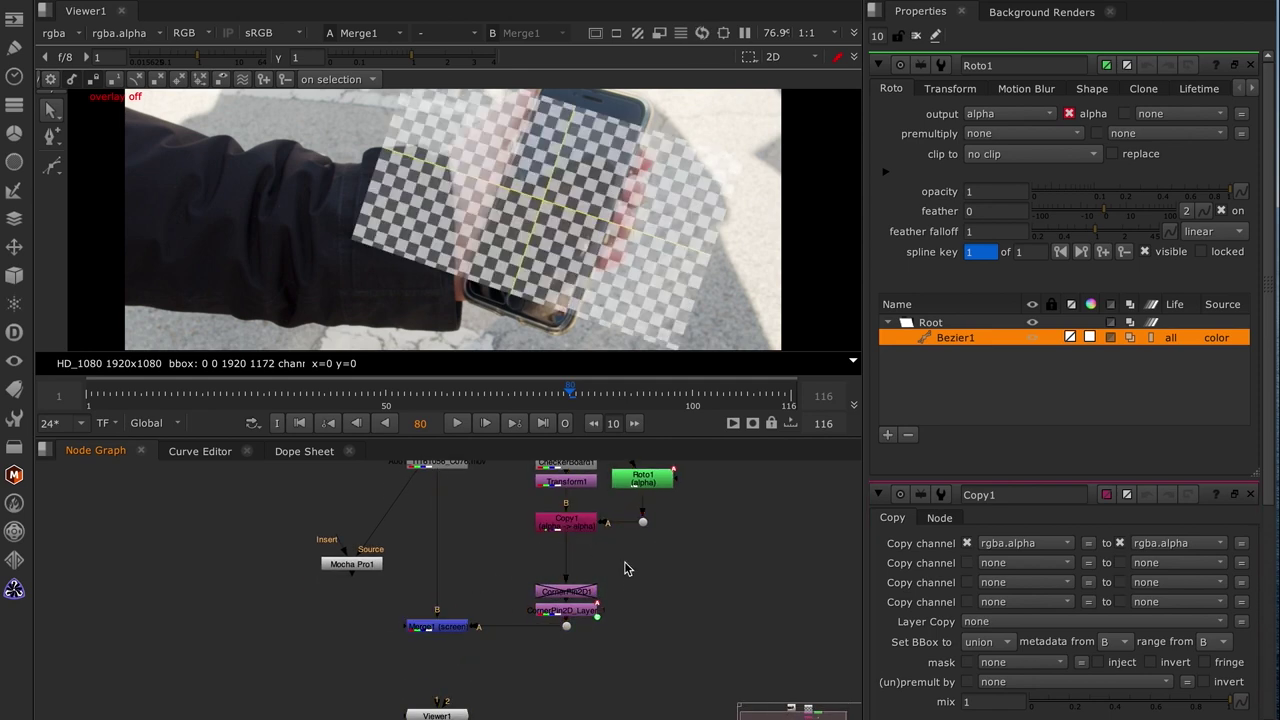
# Add a Premult node directly after Copy1 to multiply the checkerboard by the roto alpha.
pyautogui.click(580, 526)
pyautogui.press('Tab')
pyautogui.write('prem')
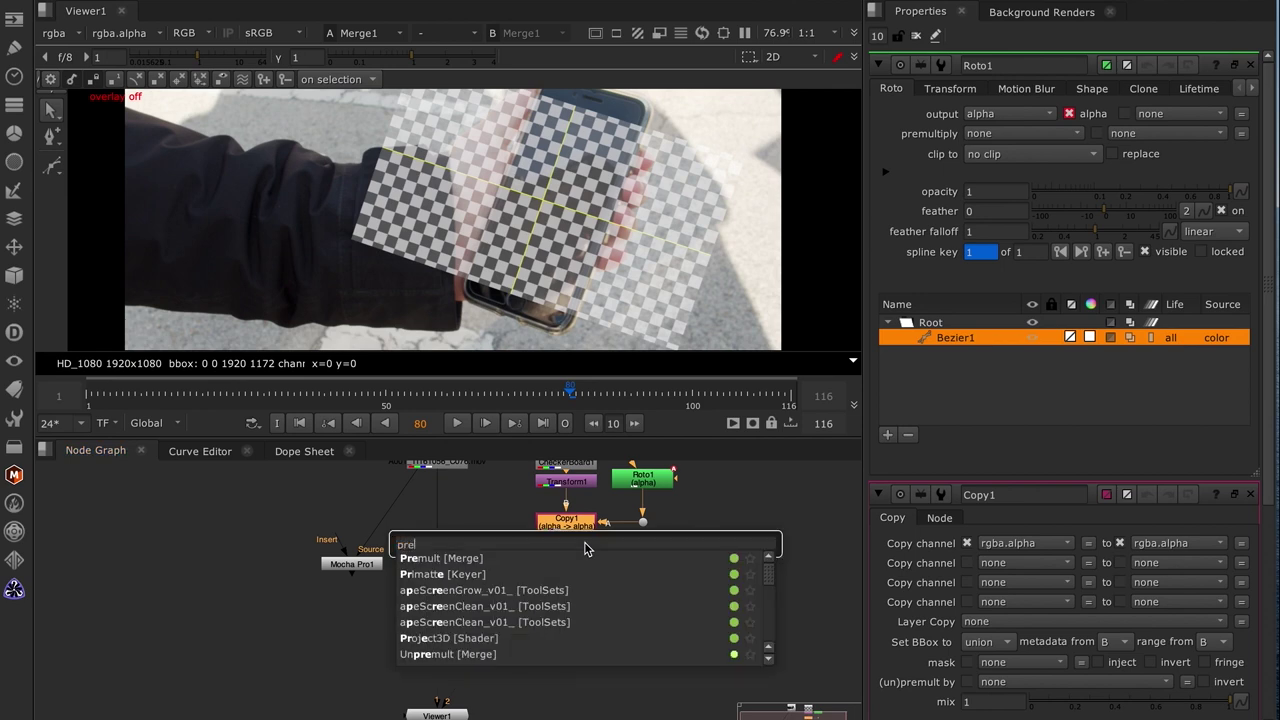
pyautogui.press('Return')
pyautogui.click(700, 596)
# Insert a Blur node after Roto1 and try sizes 44, 1 and 52 on the mask edge.
pyautogui.click(641, 485)
pyautogui.press('b')
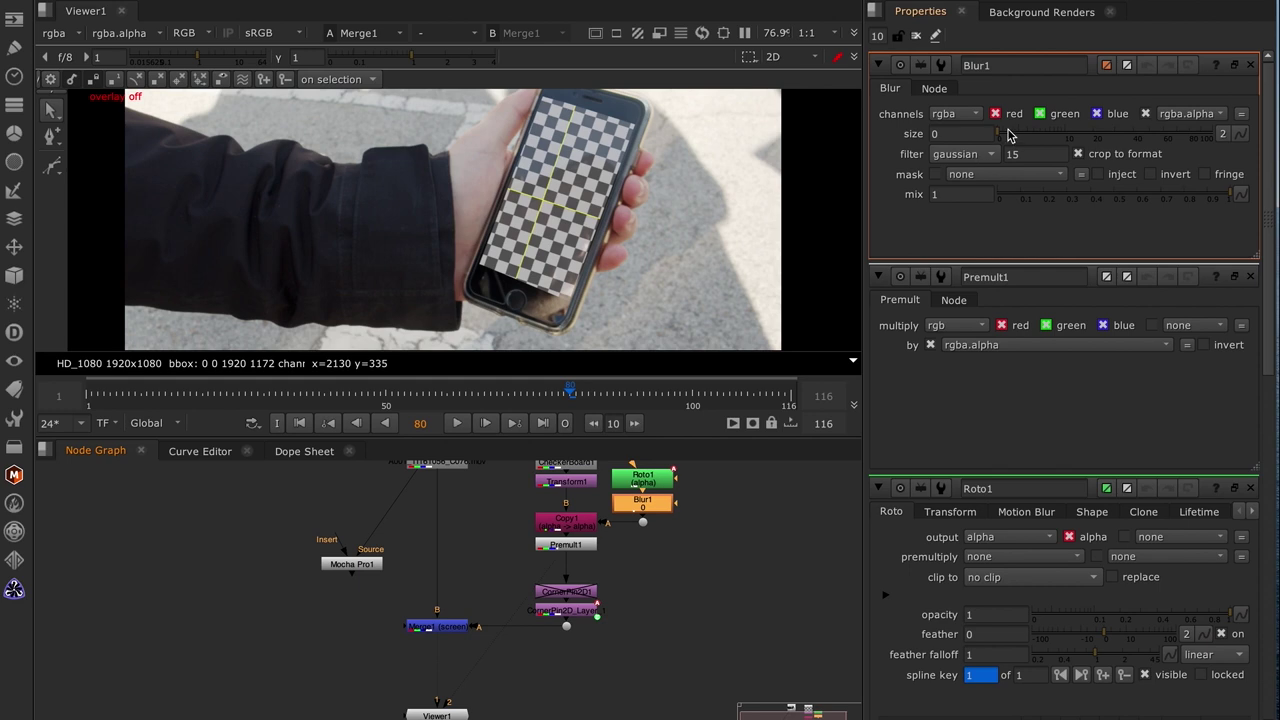
pyautogui.moveTo(1010, 135); pyautogui.dragTo(1118, 136)
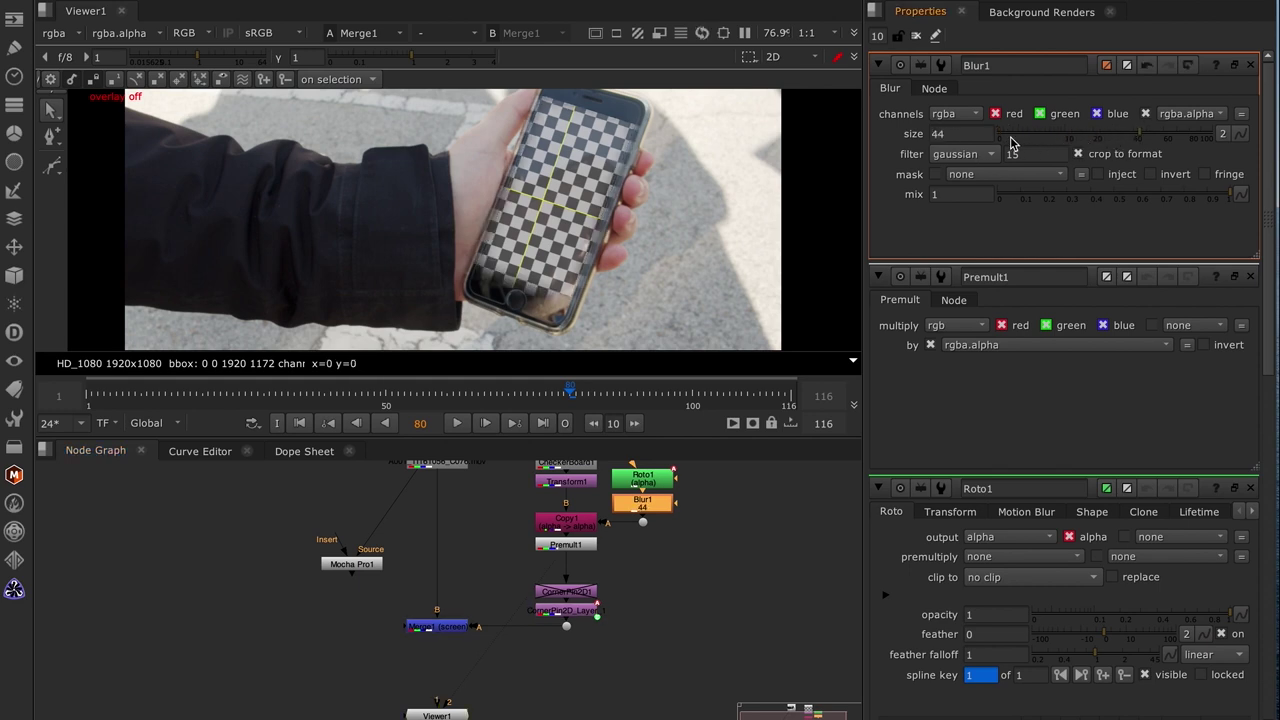
pyautogui.press('Return')
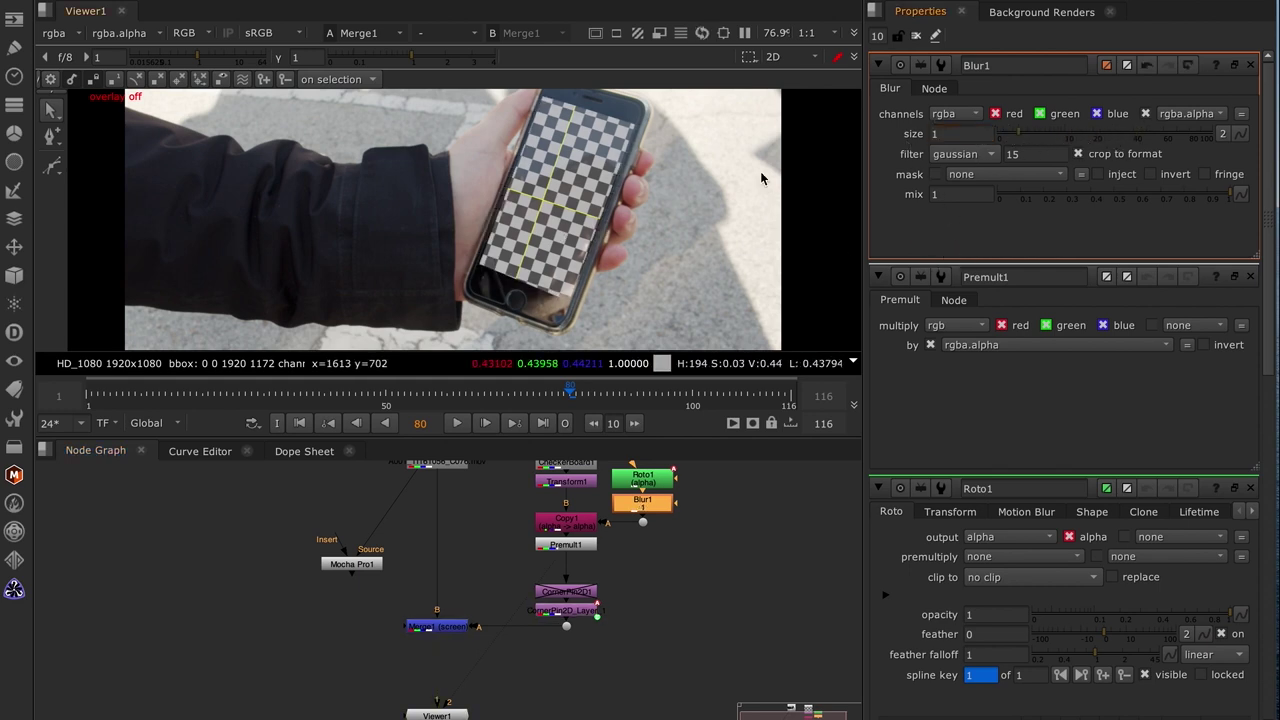
pyautogui.moveTo(1046, 131); pyautogui.dragTo(1152, 118)
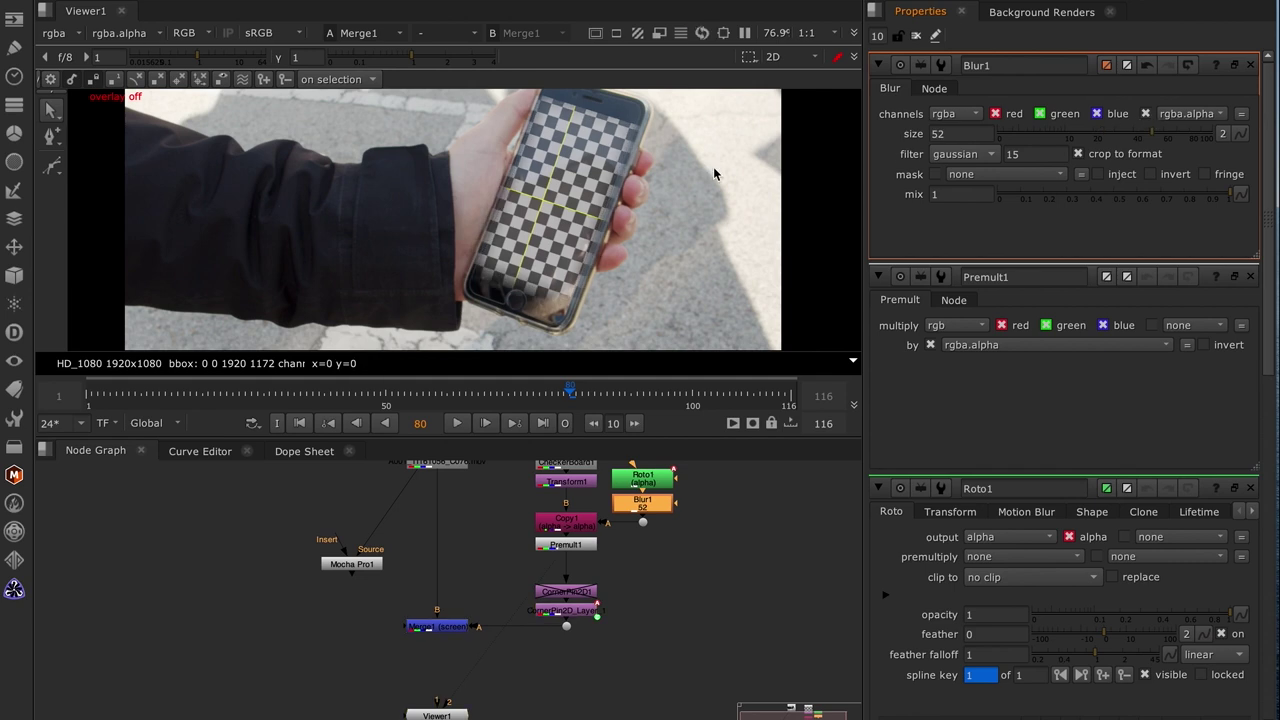
# Show the overlay for Transform1 and shift the checkerboard to a translate of 249, 73 within the phone's display.
pyautogui.moveTo(573, 509); pyautogui.dragTo(556, 535, button='middle')
pyautogui.doubleClick(557, 511)
pyautogui.moveTo(566, 218); pyautogui.dragTo(558, 244, button='middle')
pyautogui.press('q')
pyautogui.moveTo(537, 225); pyautogui.dragTo(543, 220)
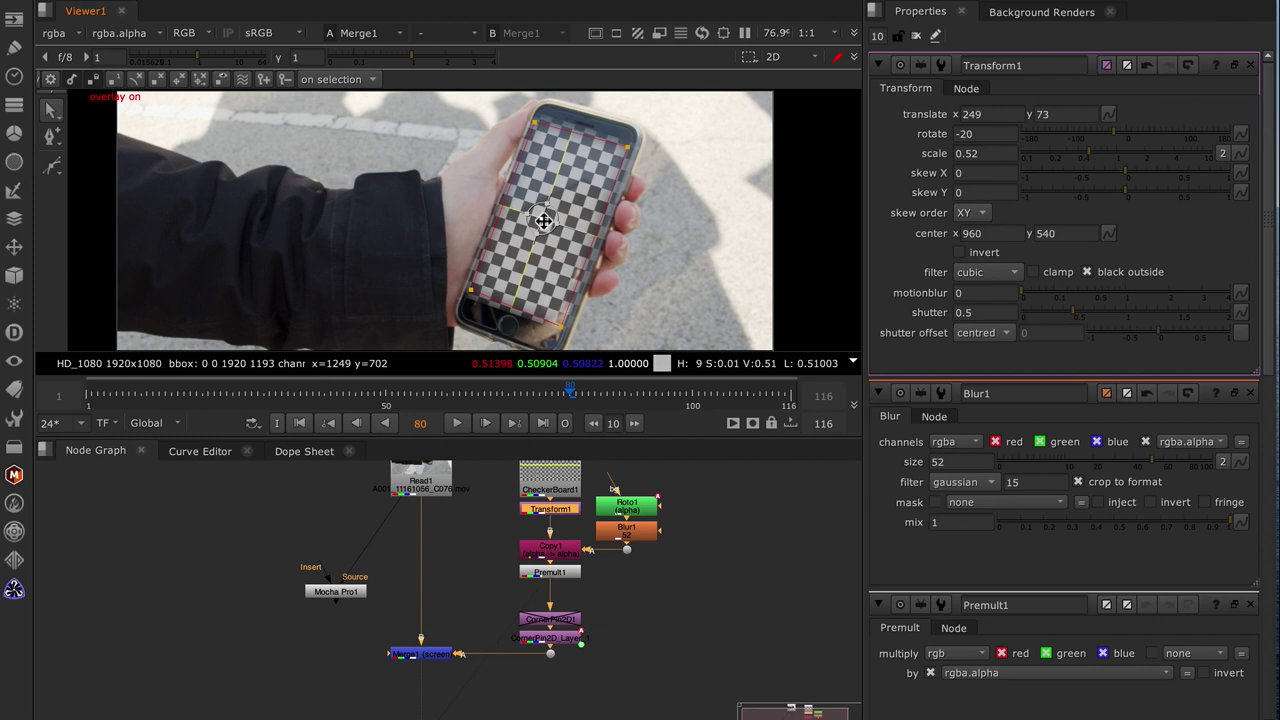
pyautogui.moveTo(568, 566)
pyautogui.mouseDown(button='middle')
pyautogui.moveTo(563, 526)
pyautogui.moveTo(553, 557)
pyautogui.mouseUp(button='middle')
# Set Blur1's size to 2, hide the overlay and close all open node properties.
pyautogui.doubleClick(621, 504)
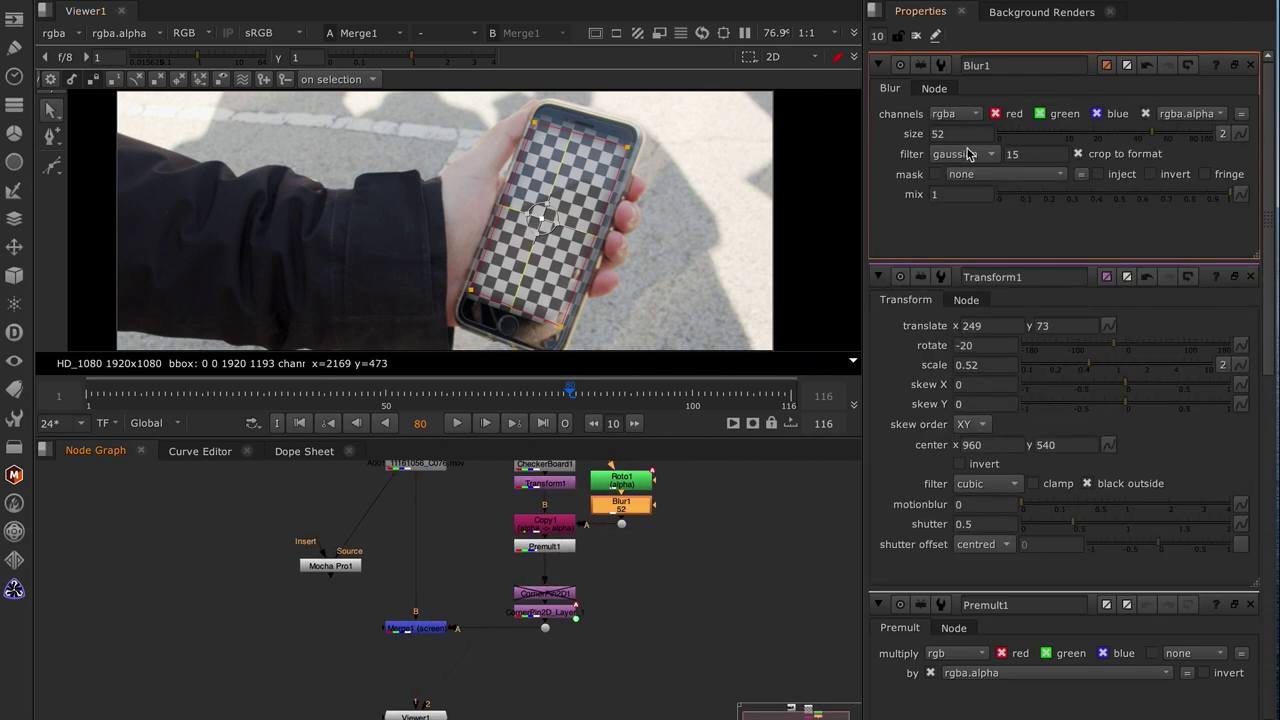
pyautogui.doubleClick(983, 133)
pyautogui.write('2')
pyautogui.press('Return')
pyautogui.press('o')
pyautogui.click(916, 36)
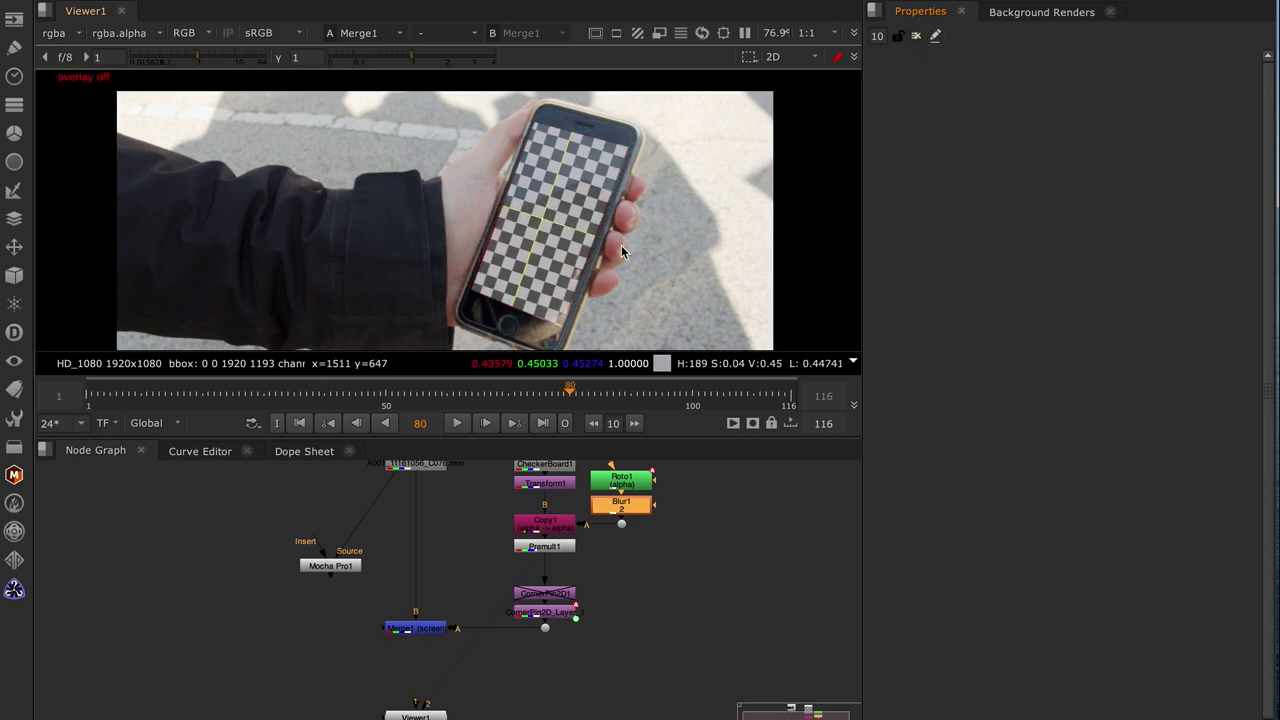
# Open Roto1 with the overlay shown, inspect the Bezier's upper edge on the phone's display, and hide the overlay again.
pyautogui.doubleClick(619, 480)
pyautogui.press('o')
pyautogui.scroll(3, 605, 95)
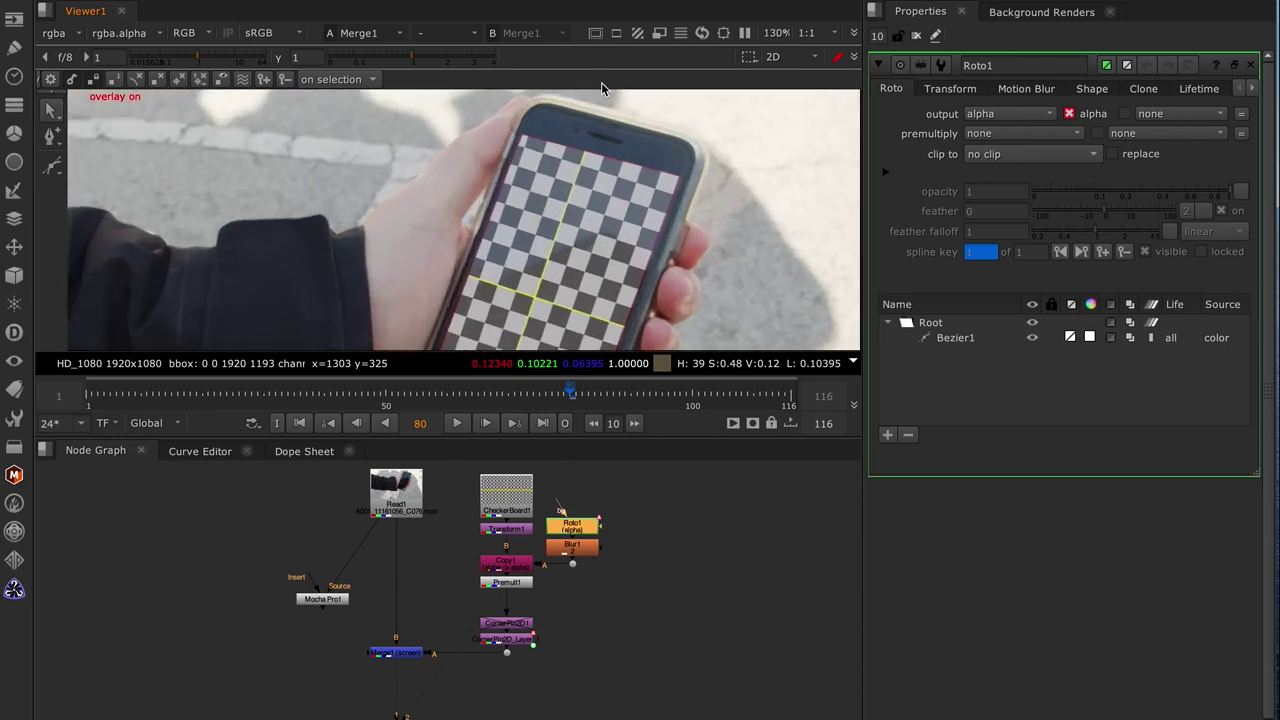
pyautogui.click(679, 175)
pyautogui.press('o')
pyautogui.scroll(-3, 645, 192)
pyautogui.scroll(1, 634, 190)
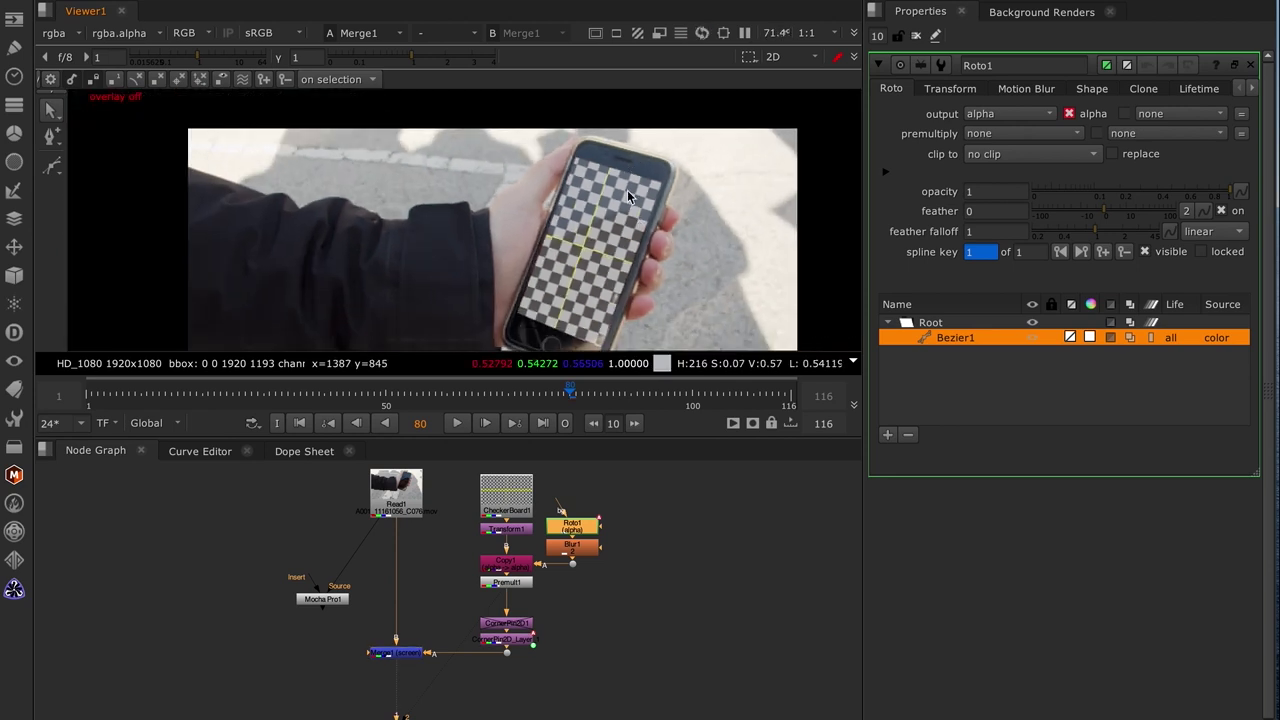
pyautogui.scroll(-2, 614, 215)
pyautogui.moveTo(614, 215); pyautogui.dragTo(563, 172, button='middle')
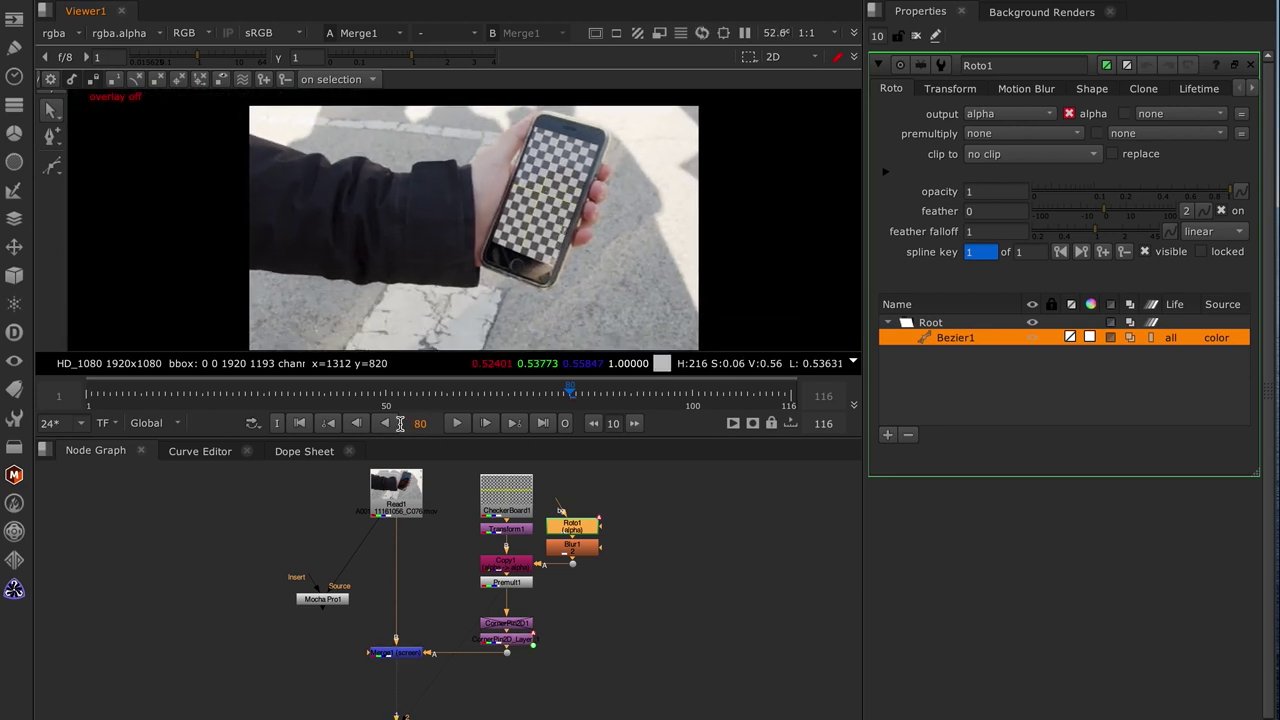
# Open CornerPin2D_Layer_1's properties and check the composite at frames 1 and 106, ending back on the first frame.
pyautogui.click(292, 423)
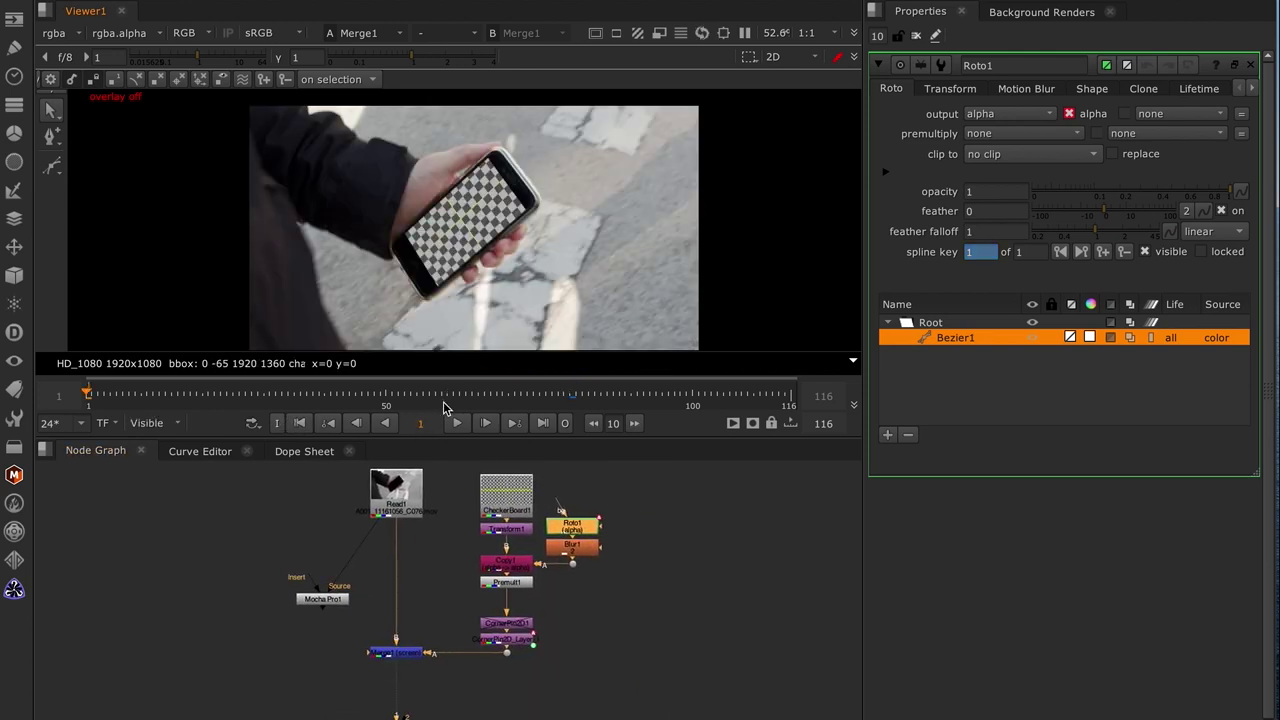
pyautogui.moveTo(484, 503); pyautogui.dragTo(514, 557, button='middle')
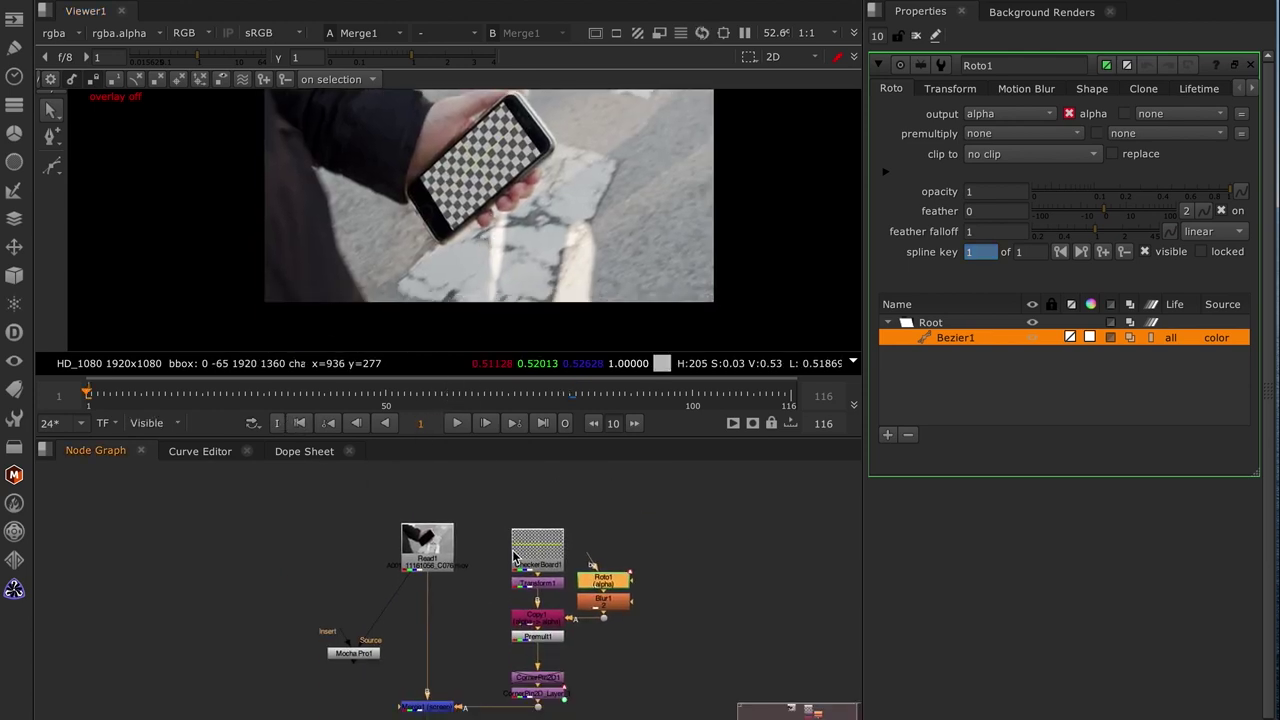
pyautogui.doubleClick(536, 692)
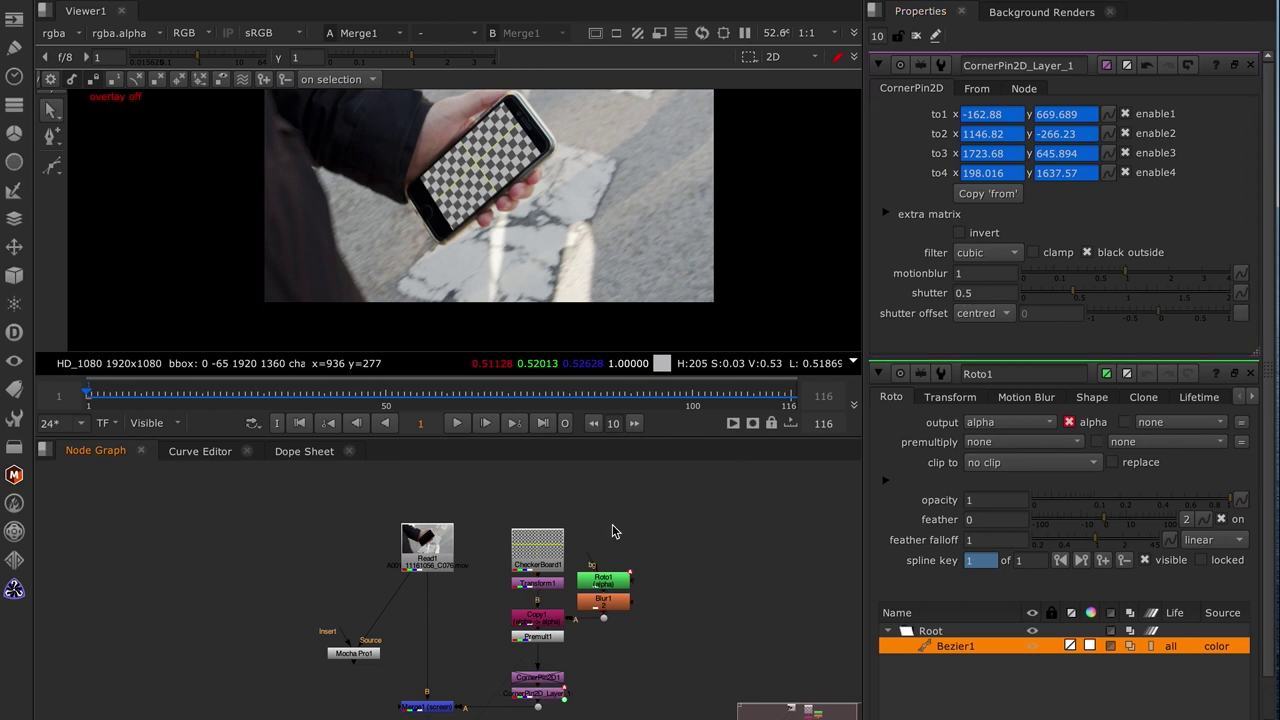
pyautogui.moveTo(734, 390)
pyautogui.mouseDown()
pyautogui.moveTo(747, 391)
pyautogui.moveTo(731, 391)
pyautogui.mouseUp()
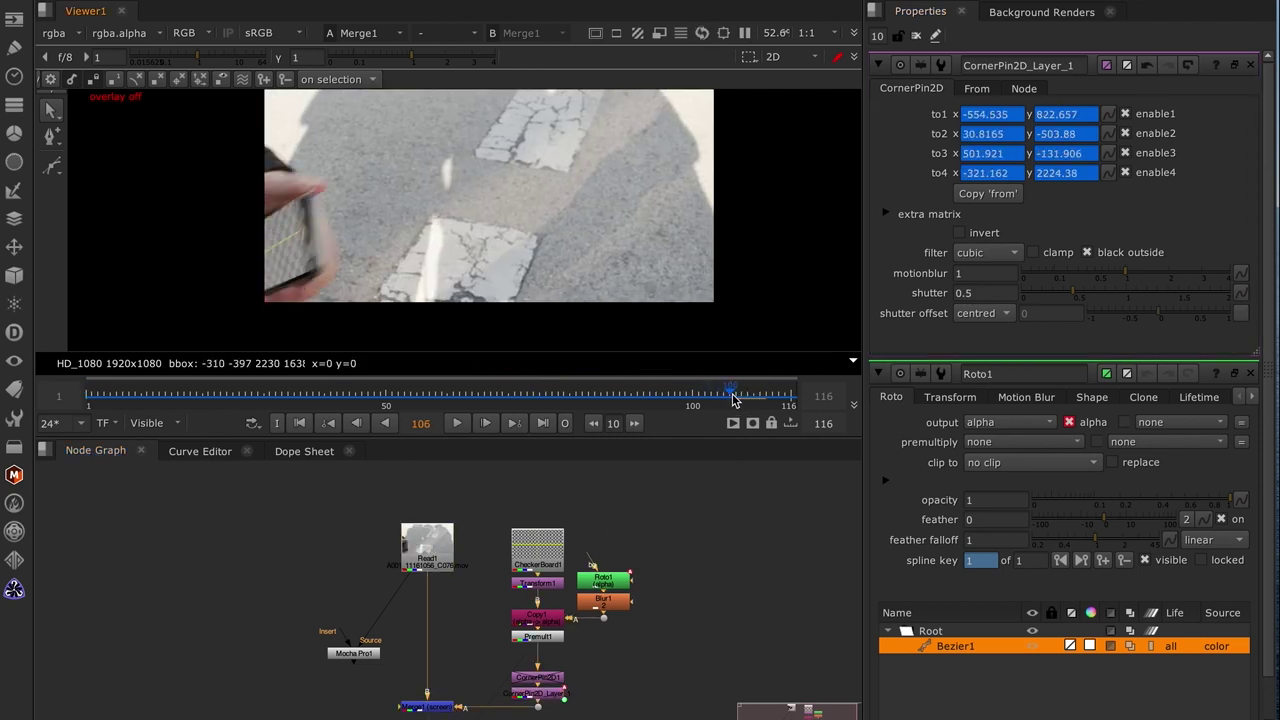
pyautogui.click(300, 423)
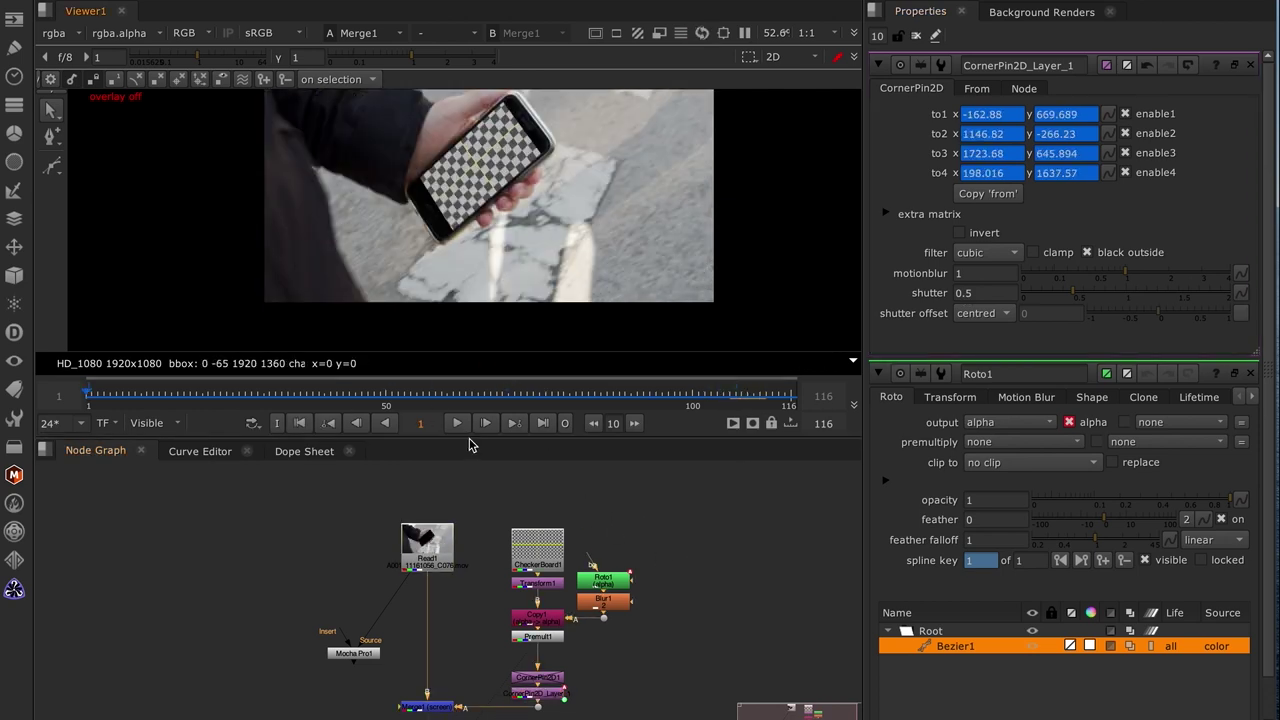
# Enlarge the viewer, fit the image to it and play the composite from the first frame.
pyautogui.moveTo(474, 438); pyautogui.dragTo(472, 506)
pyautogui.press('f')
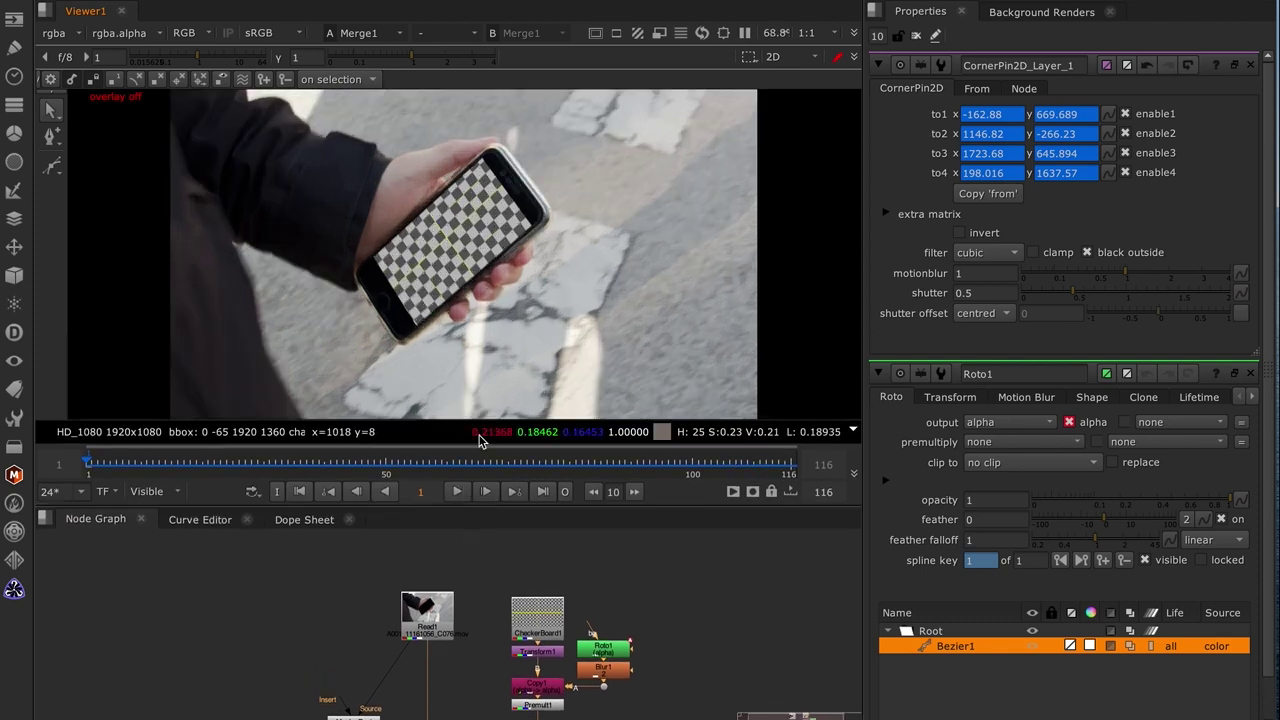
pyautogui.click(485, 491)
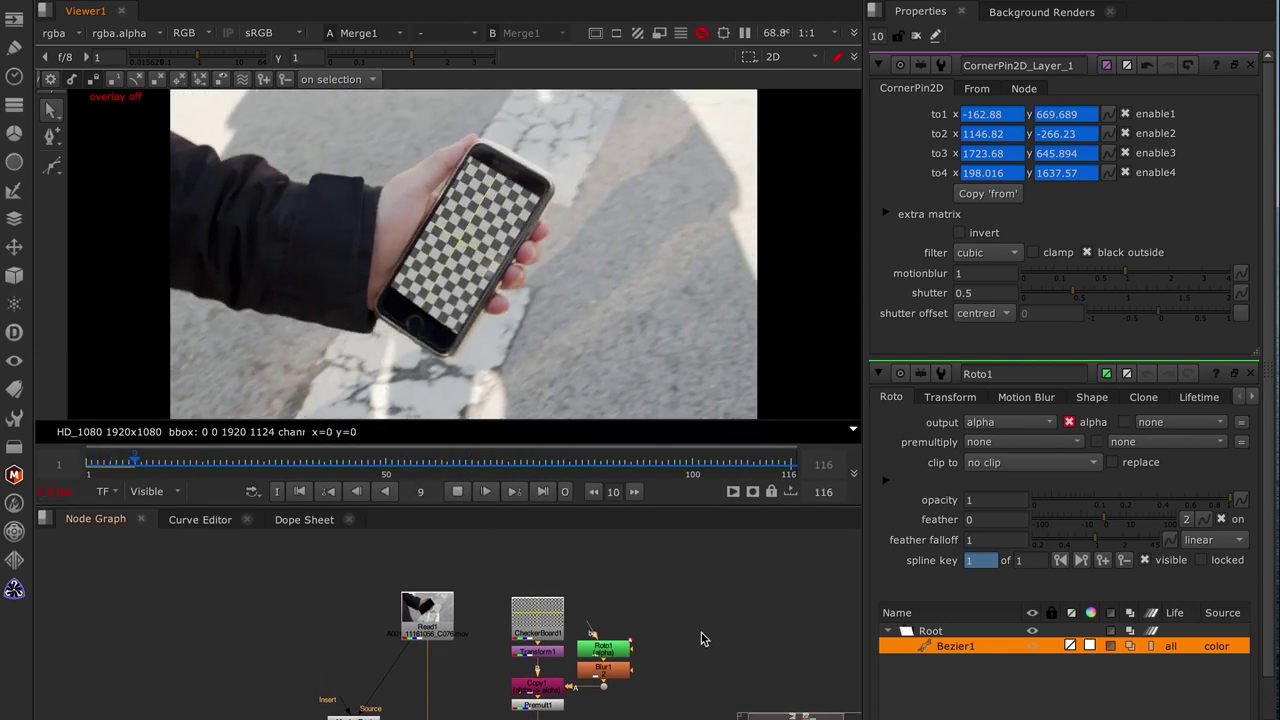